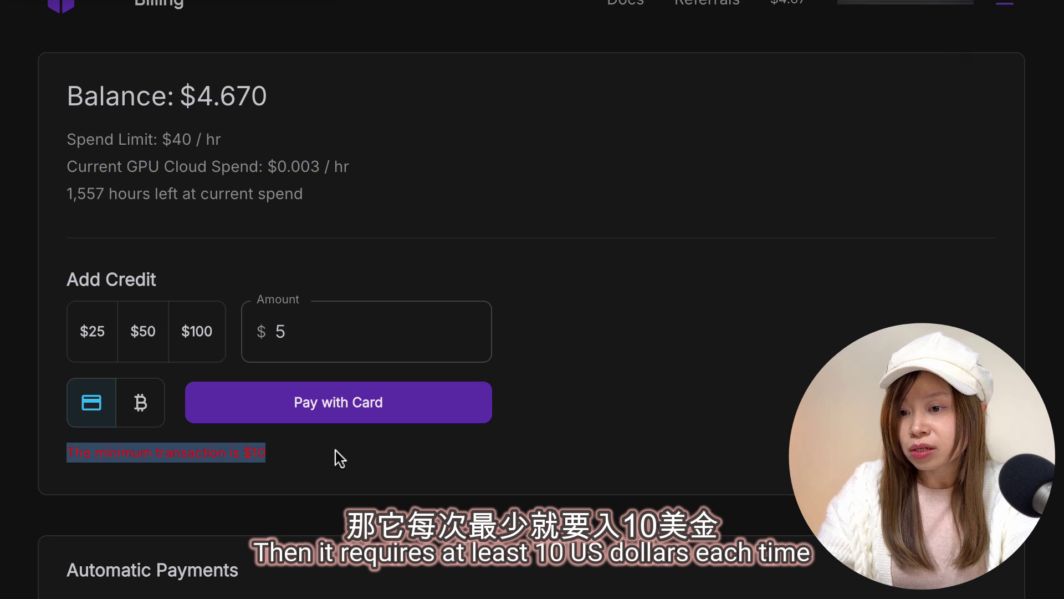
Set the credit amount to $10 on the Billing page and start the card payment.
{"action": "scroll", "coordinate": [371, 423], "scroll_direction": "up", "scroll_amount": 1}
{"action": "double_click", "coordinate": [259, 377]}
{"action": "type", "text": "10"}
{"action": "left_click", "coordinate": [344, 450]}
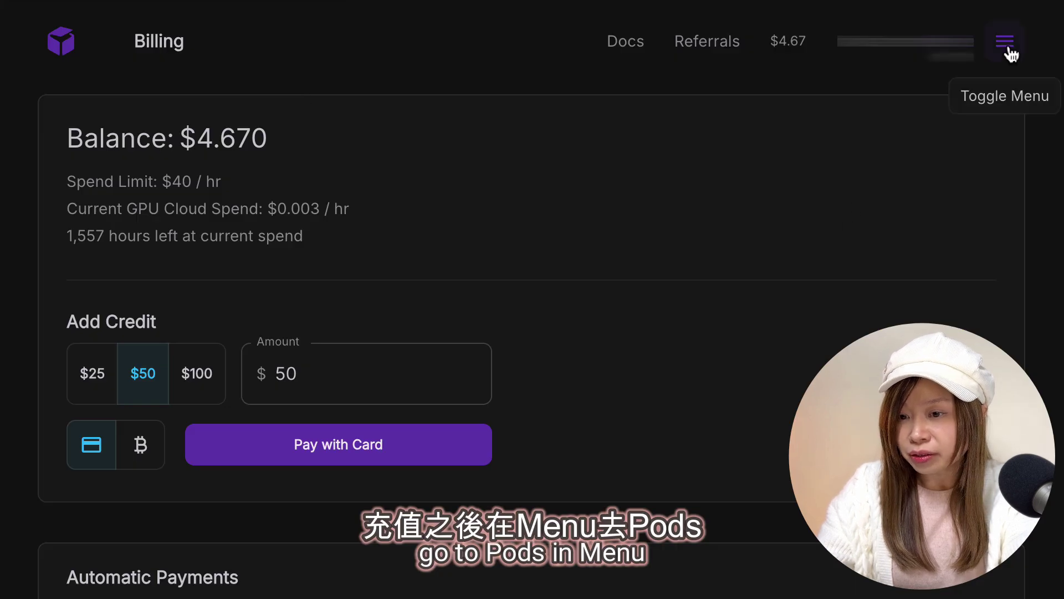
Start a new pod deployment from the Pods page with the A40 GPU at $0.39/hr.
{"action": "left_click", "coordinate": [1005, 41]}
{"action": "left_click", "coordinate": [93, 297]}
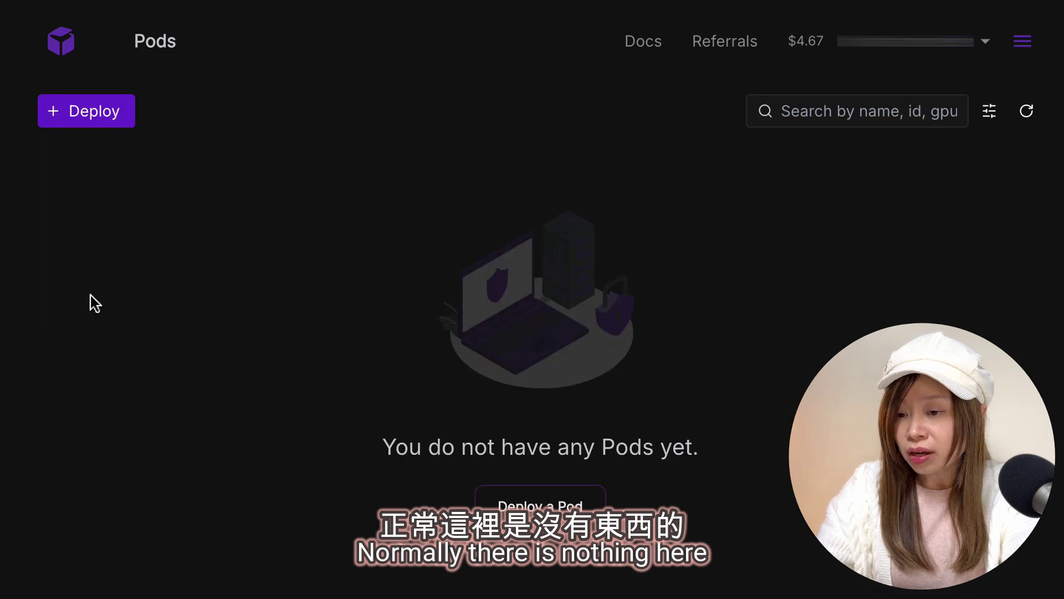
{"action": "left_click", "coordinate": [504, 504]}
{"action": "scroll", "coordinate": [392, 290], "scroll_direction": "down", "scroll_amount": 15}
{"action": "scroll", "coordinate": [166, 351], "scroll_direction": "down", "scroll_amount": 1}
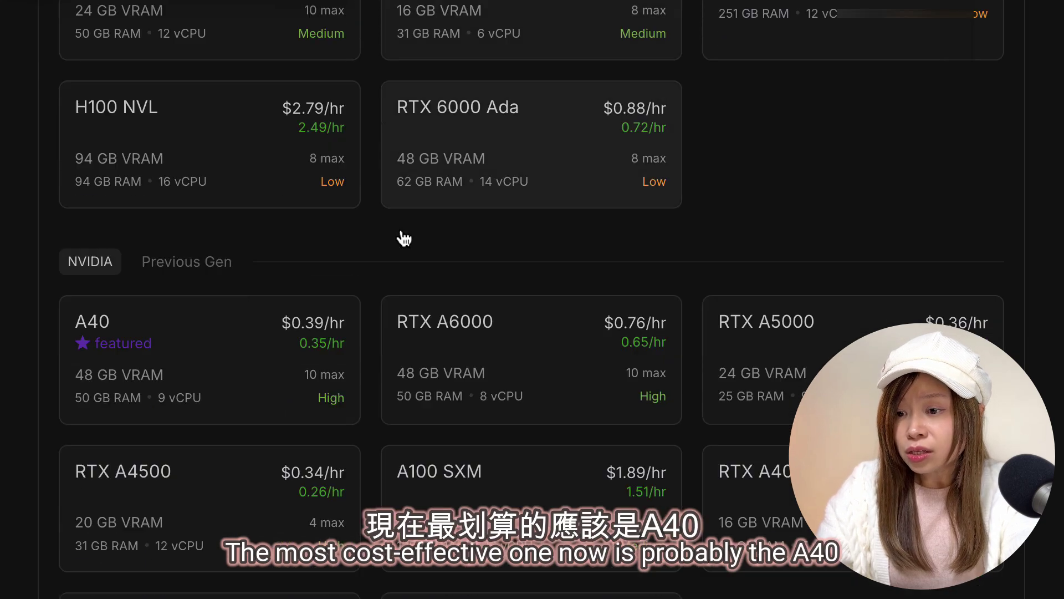
{"action": "left_click", "coordinate": [161, 363]}
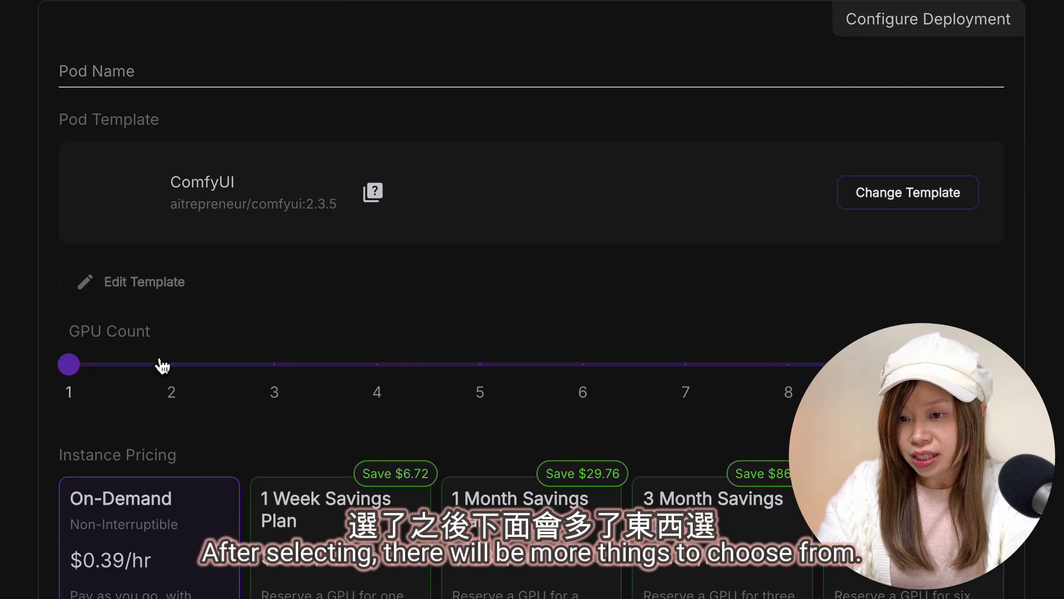
Name the pod train-lora and change its template to RunPod Pytorch 2.4.0.
{"action": "left_click", "coordinate": [156, 67]}
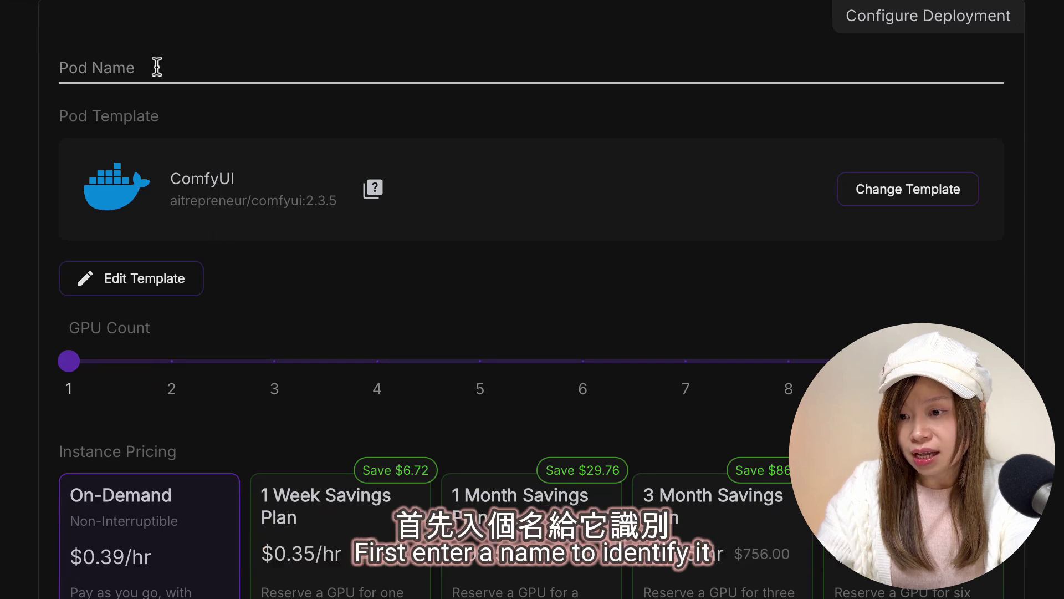
{"action": "type", "text": "train-lora"}
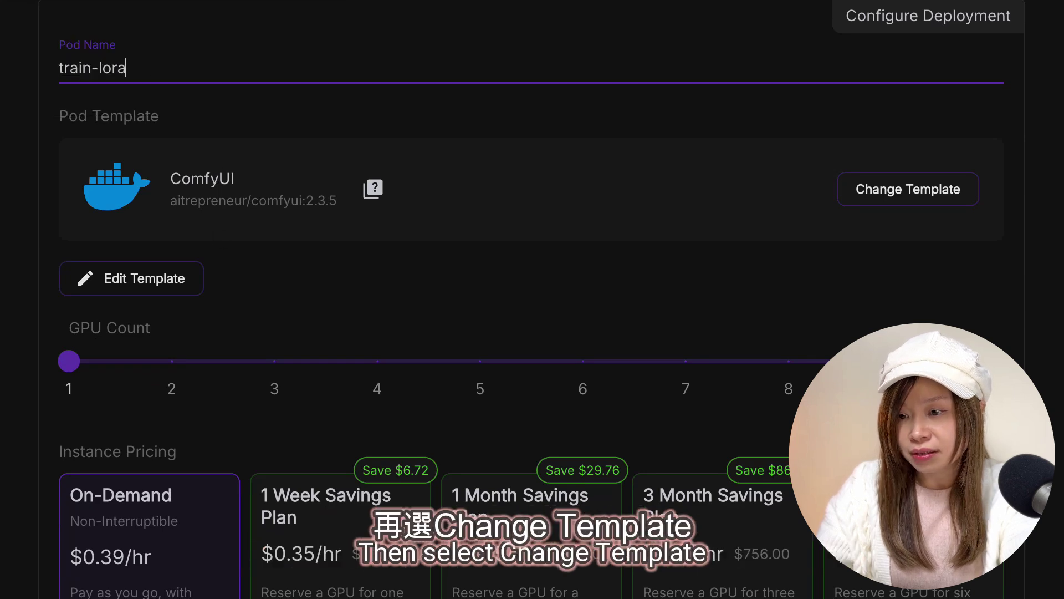
{"action": "left_click", "coordinate": [922, 195]}
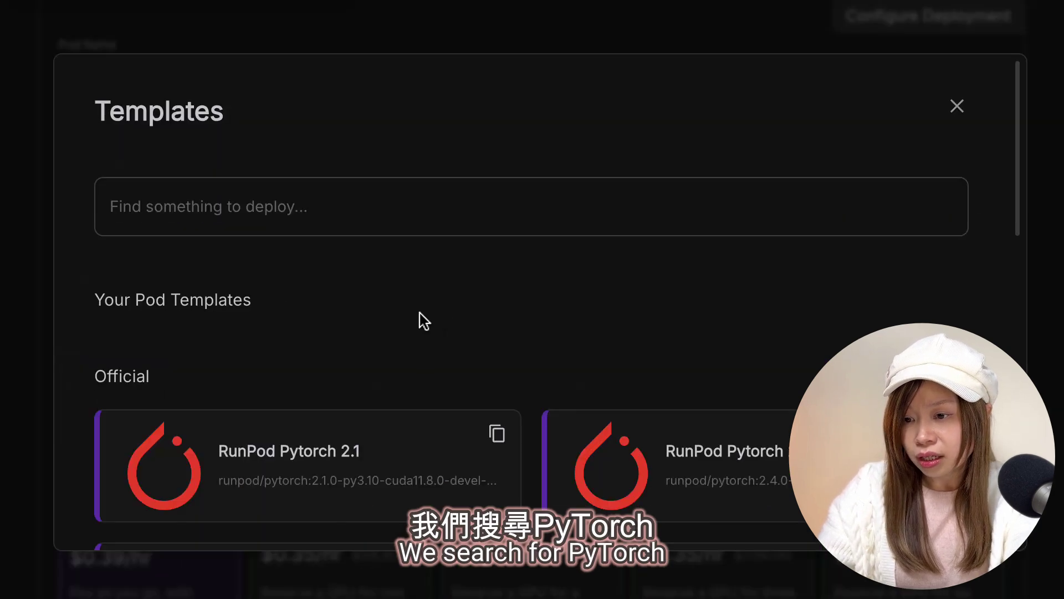
{"action": "left_click", "coordinate": [380, 221]}
{"action": "type", "text": "pytorch"}
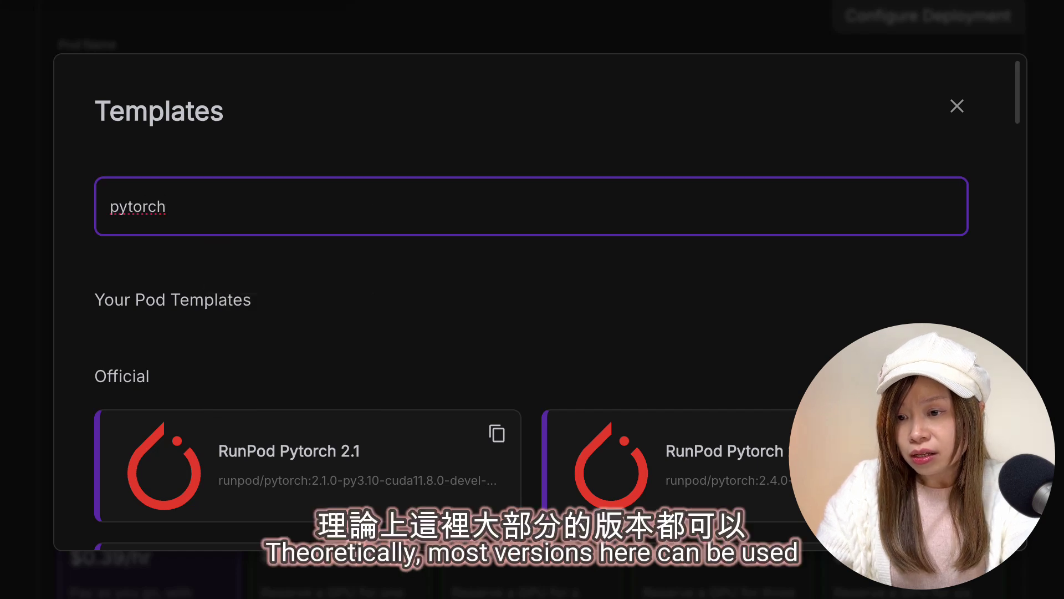
{"action": "scroll", "coordinate": [607, 269], "scroll_direction": "down", "scroll_amount": 3}
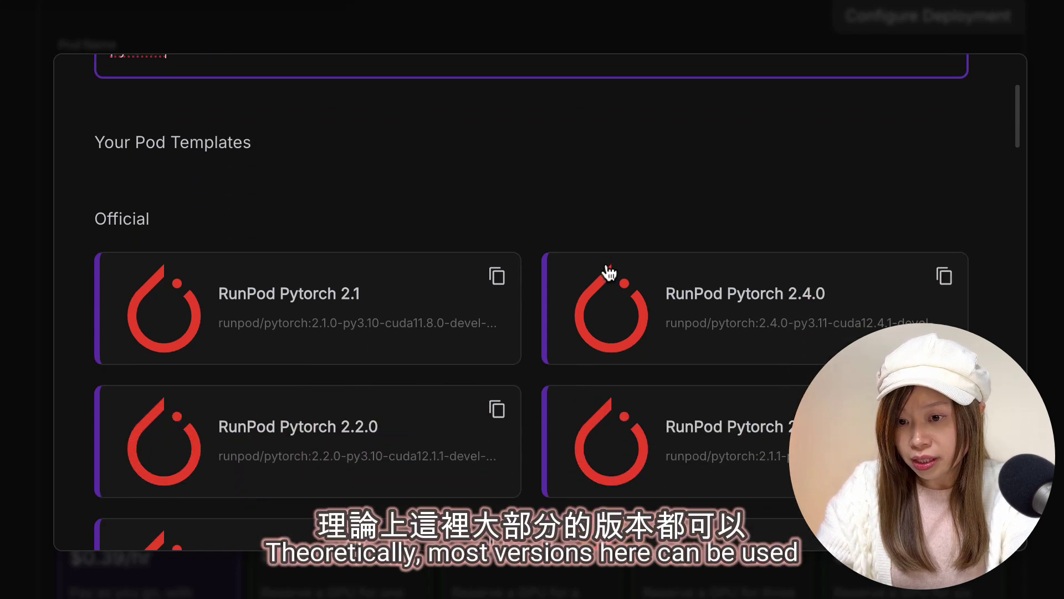
{"action": "scroll", "coordinate": [607, 269], "scroll_direction": "down", "scroll_amount": 1}
{"action": "left_click", "coordinate": [707, 257]}
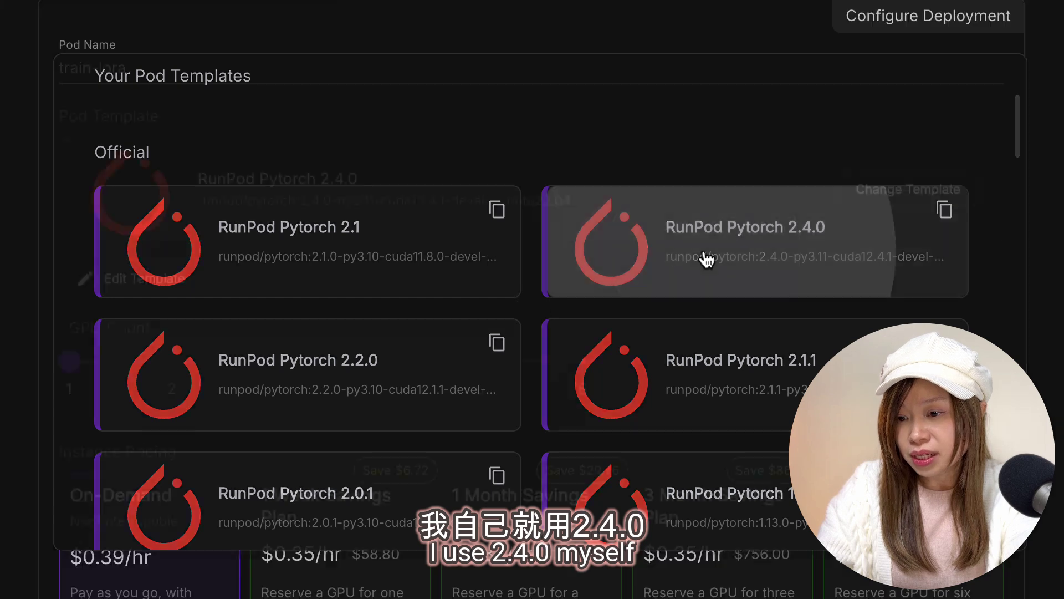
Override the template's container disk size with 40 GB and apply the overrides.
{"action": "left_click", "coordinate": [155, 280]}
{"action": "double_click", "coordinate": [731, 295]}
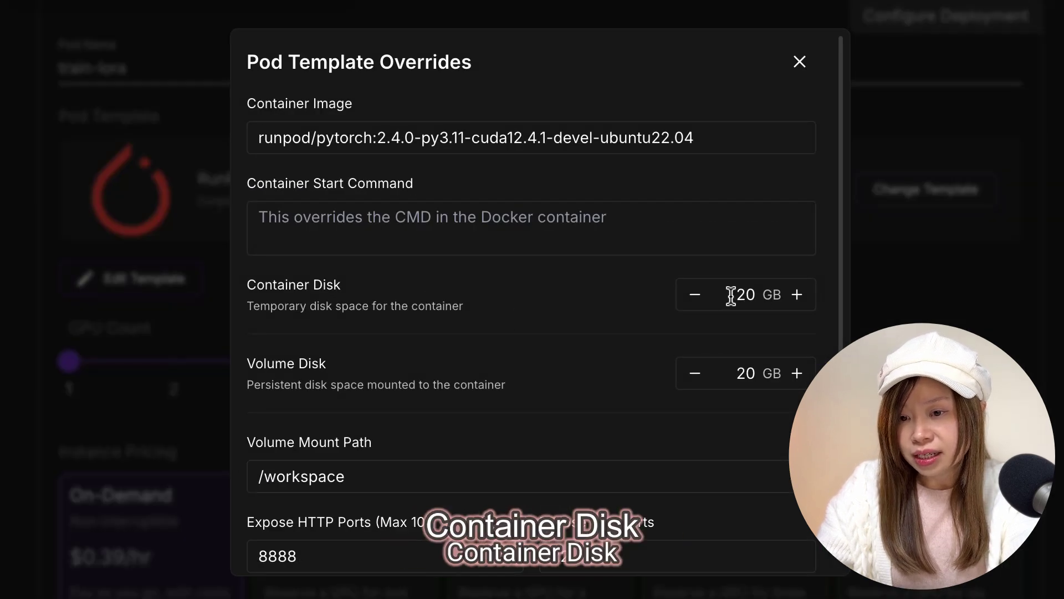
{"action": "type", "text": "40"}
{"action": "scroll", "coordinate": [629, 352], "scroll_direction": "down", "scroll_amount": 2}
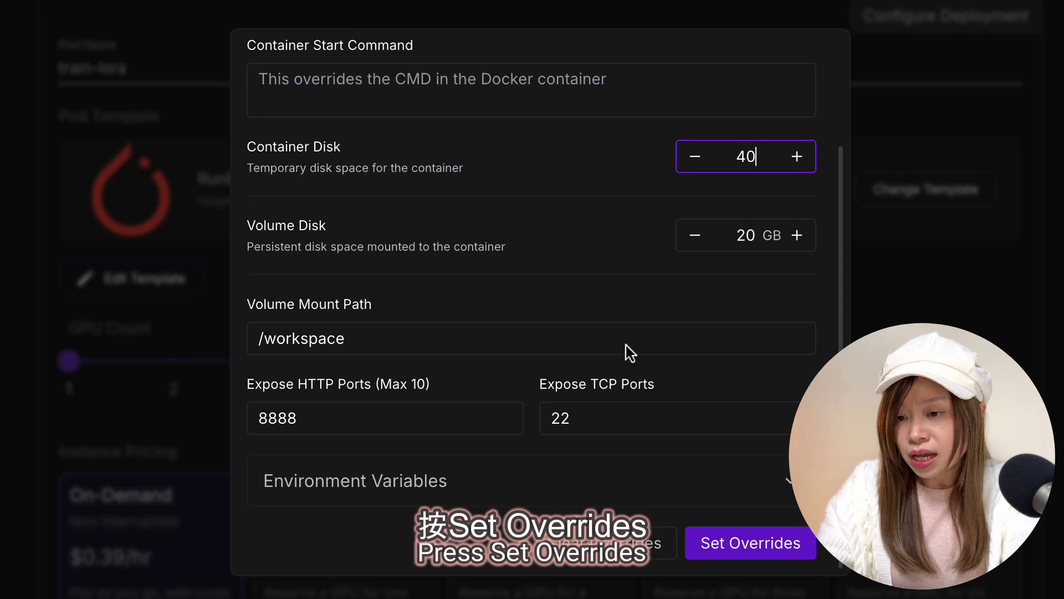
{"action": "left_click", "coordinate": [719, 559]}
Deploy the pod with On-Demand pricing, keeping Start Jupyter Notebook enabled.
{"action": "scroll", "coordinate": [158, 290], "scroll_direction": "down", "scroll_amount": 2}
{"action": "scroll", "coordinate": [202, 269], "scroll_direction": "down", "scroll_amount": 8}
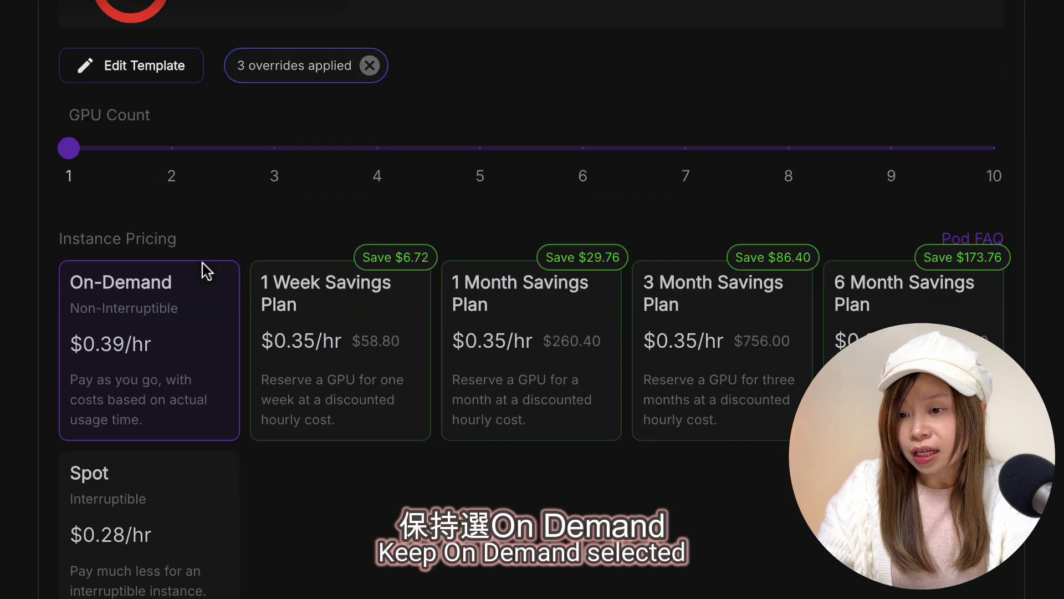
{"action": "scroll", "coordinate": [207, 270], "scroll_direction": "up", "scroll_amount": 1}
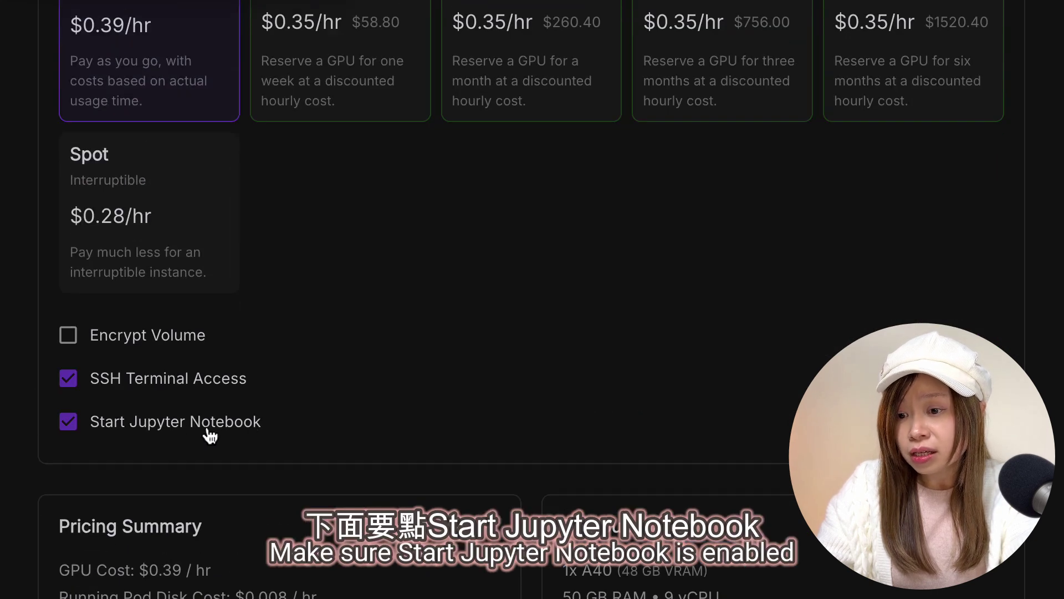
{"action": "scroll", "coordinate": [440, 368], "scroll_direction": "down", "scroll_amount": 3}
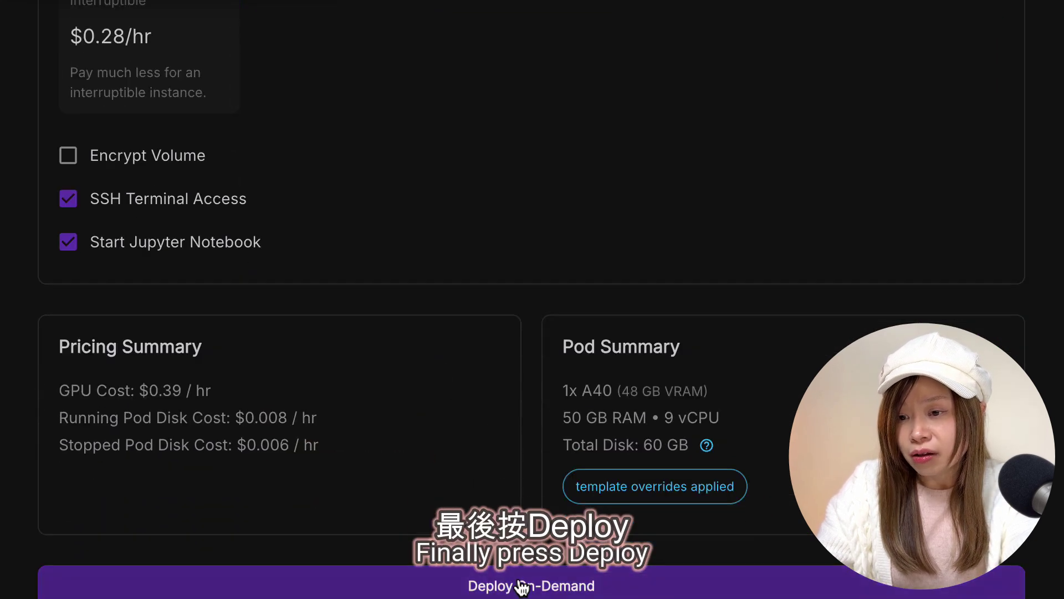
{"action": "left_click", "coordinate": [523, 588]}
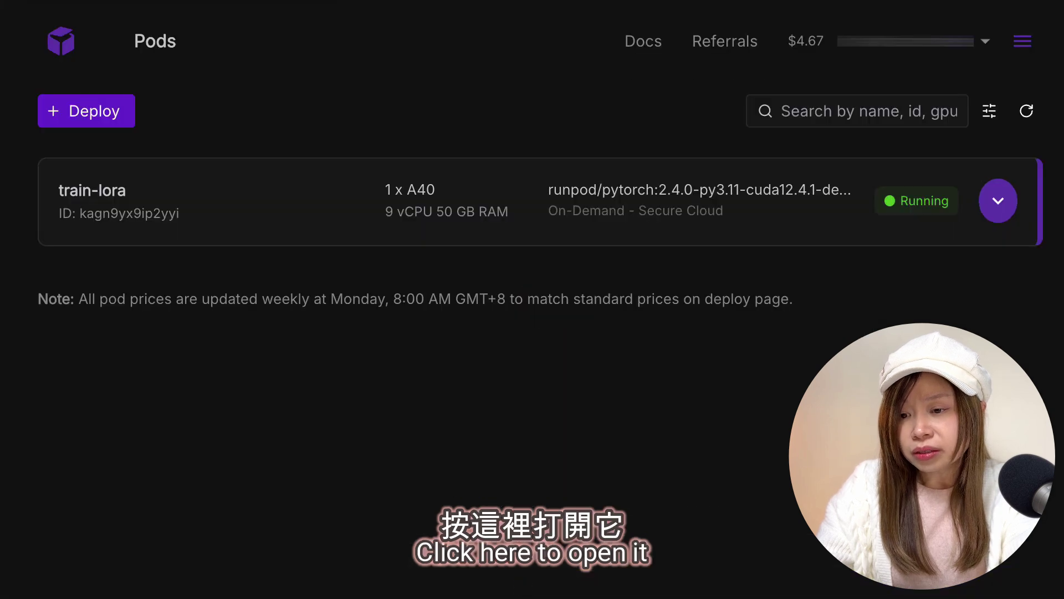
Expand the train-lora pod and connect to its Jupyter Lab service on port 8888.
{"action": "left_click", "coordinate": [1004, 207]}
{"action": "scroll", "coordinate": [610, 310], "scroll_direction": "down", "scroll_amount": 2}
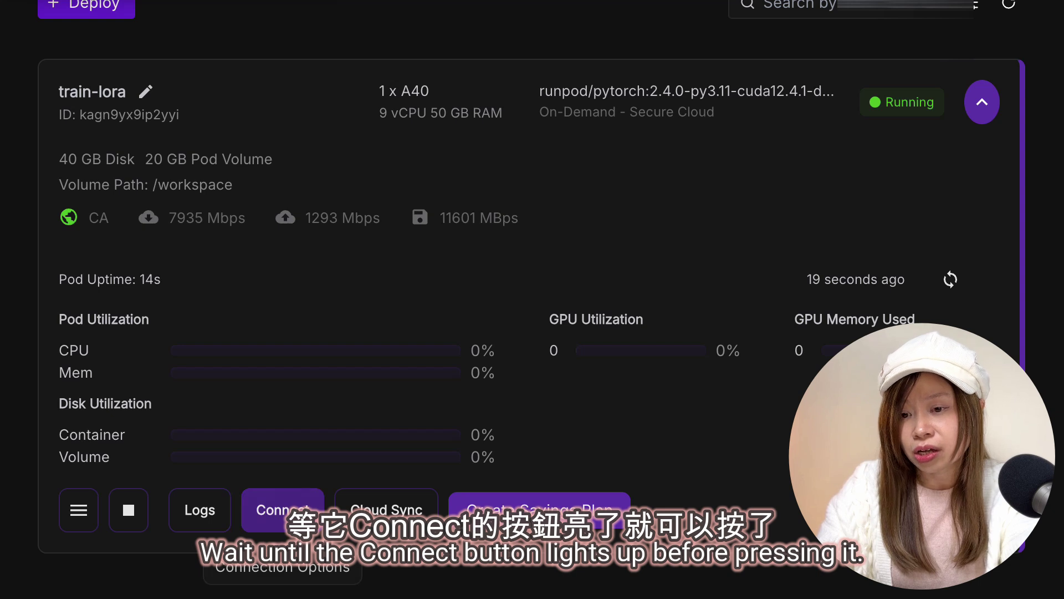
{"action": "left_click", "coordinate": [286, 510]}
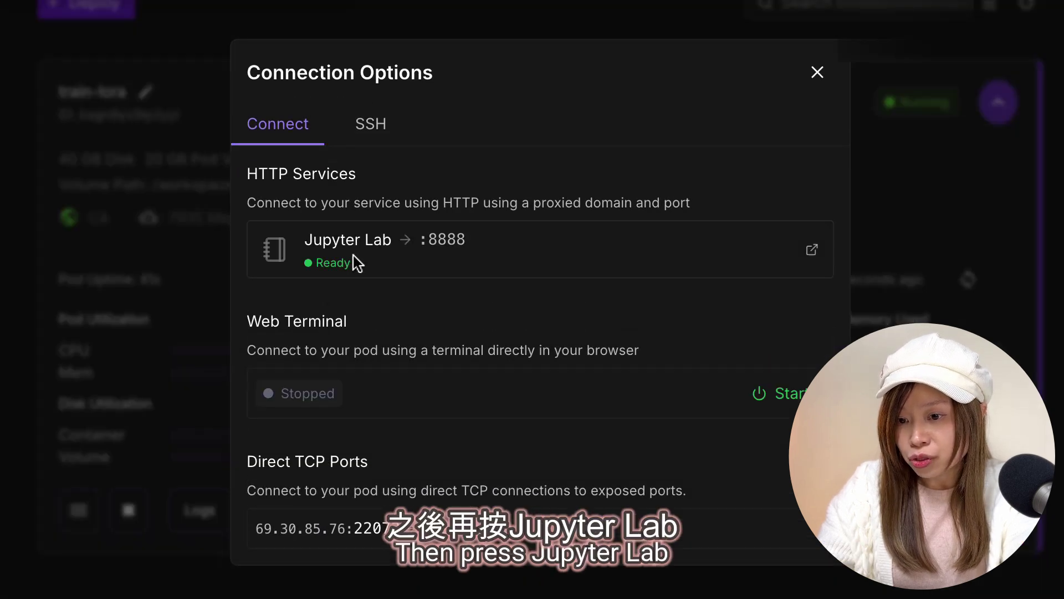
{"action": "left_click", "coordinate": [420, 261]}
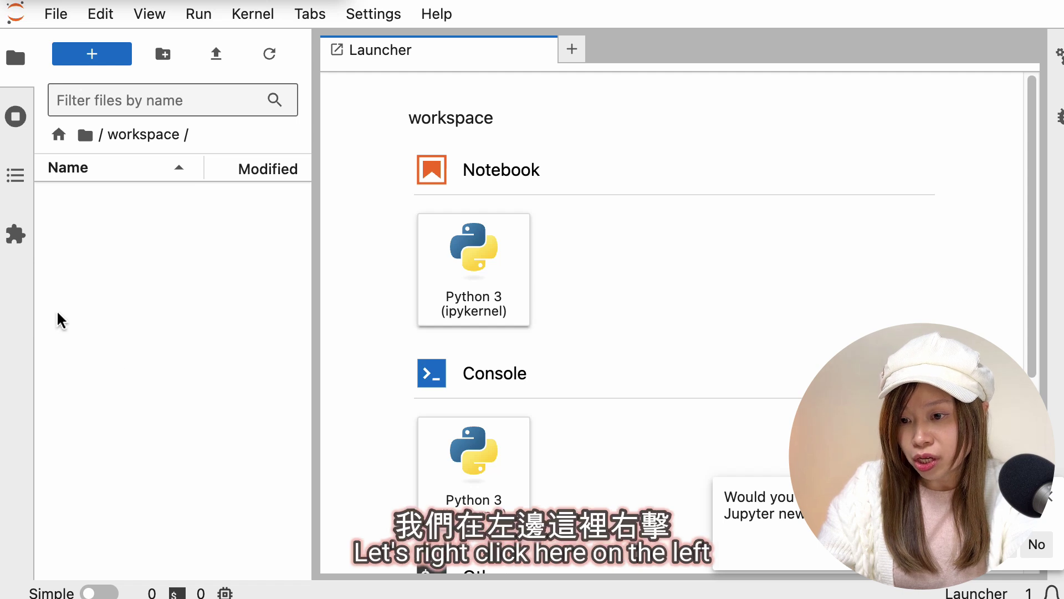
Create a folder named dataset in the workspace and upload the training images and their text files into it.
{"action": "right_click", "coordinate": [145, 344]}
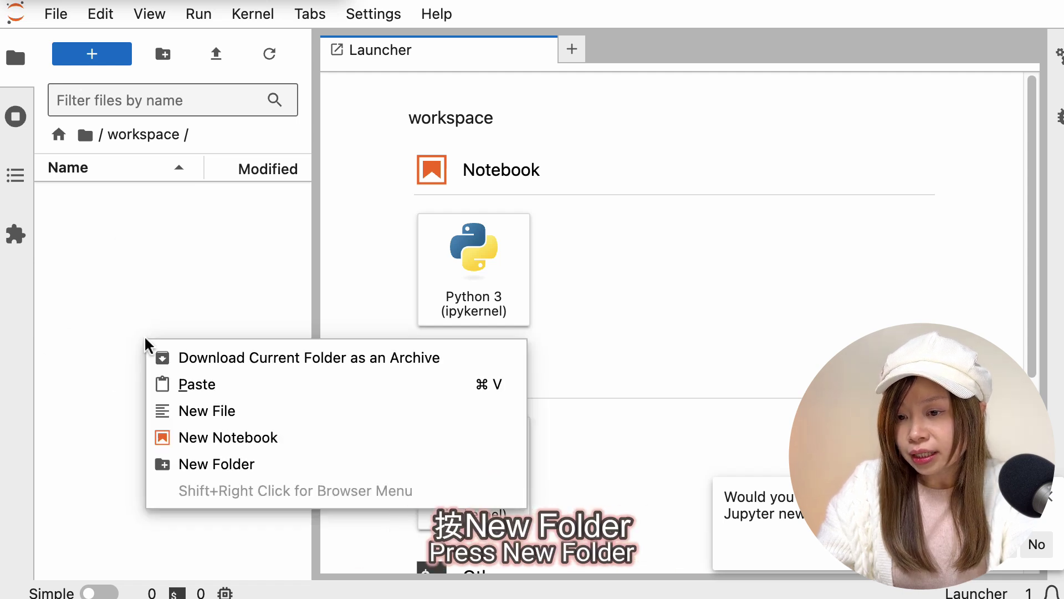
{"action": "left_click", "coordinate": [224, 470]}
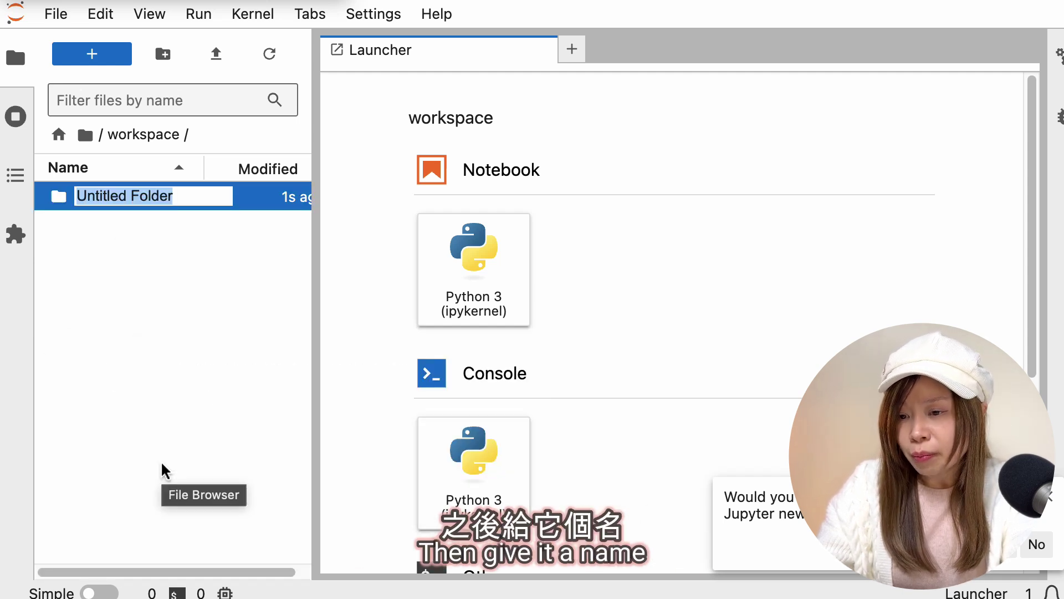
{"action": "type", "text": "dataset"}
{"action": "key", "text": "Return"}
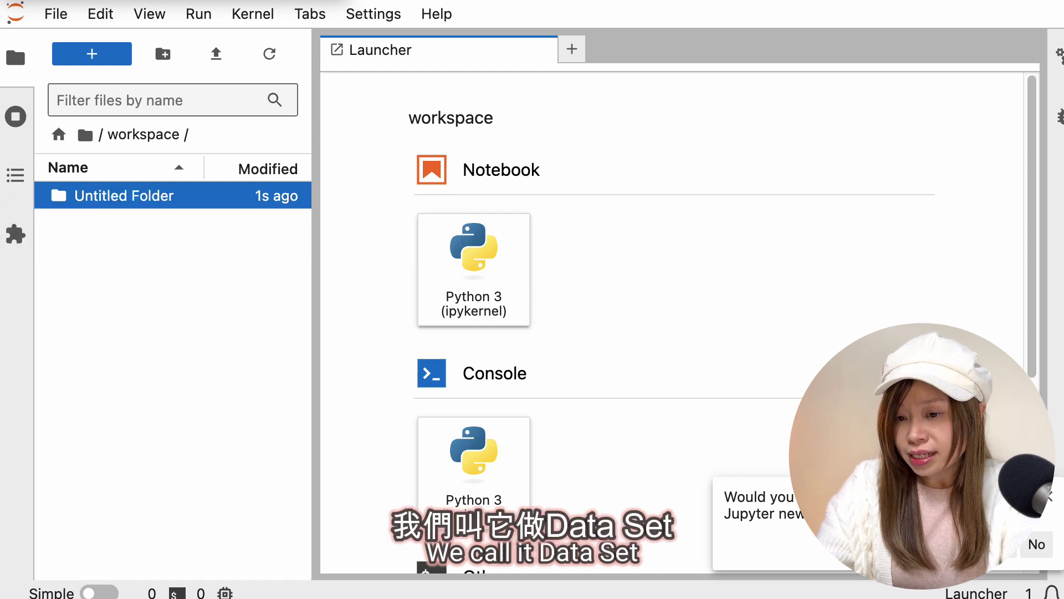
{"action": "double_click", "coordinate": [166, 197]}
{"action": "left_click_drag", "start_coordinate": [247, 390], "coordinate": [144, 379]}
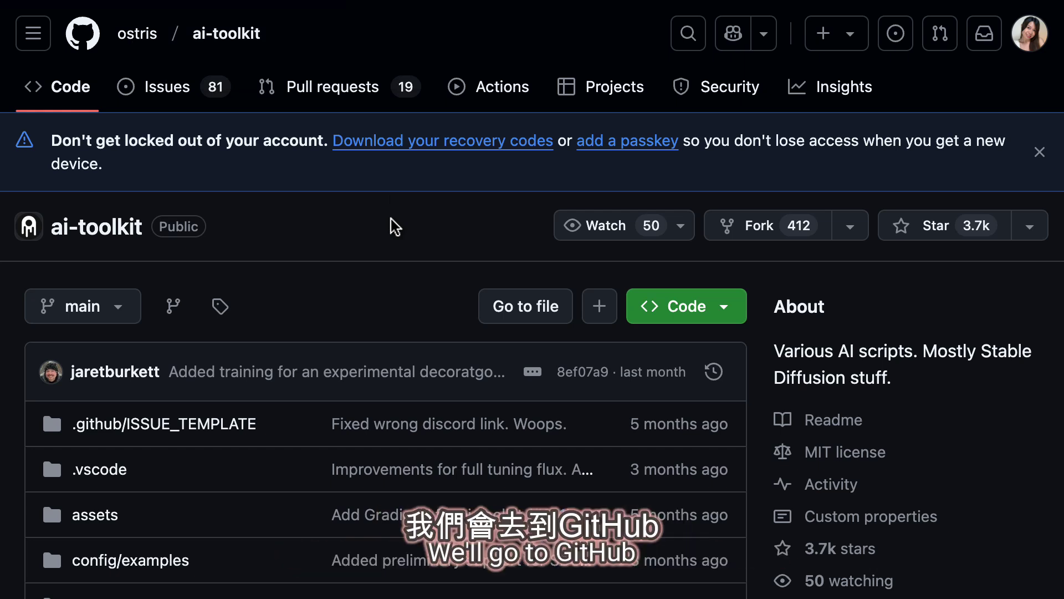
Switch to the ostris/ai-toolkit GitHub page and copy the full block of Linux installation commands from its README.
{"action": "scroll", "coordinate": [395, 226], "scroll_direction": "down", "scroll_amount": 20}
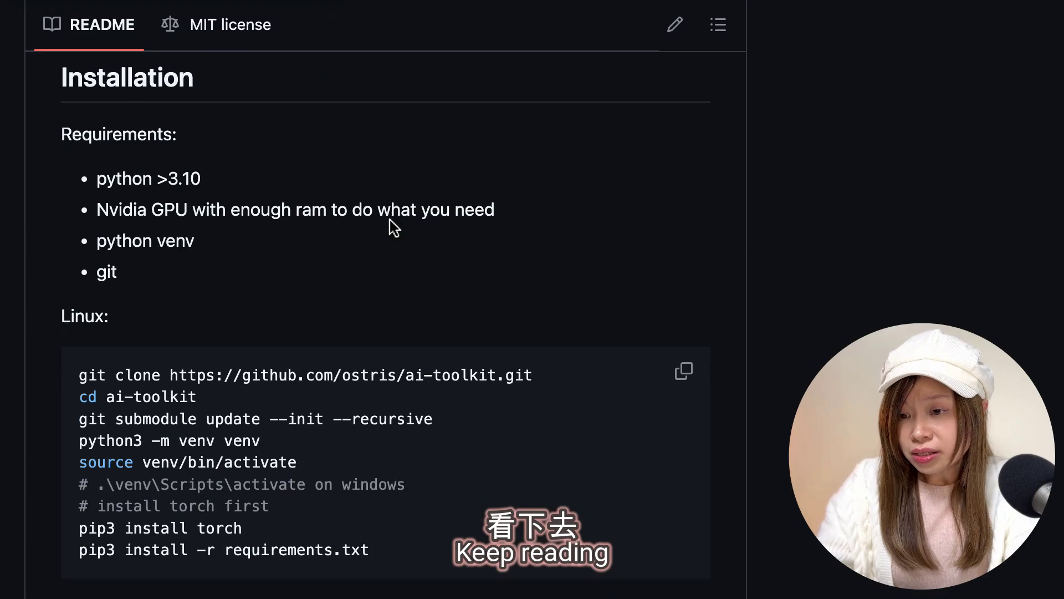
{"action": "double_click", "coordinate": [86, 316]}
{"action": "scroll", "coordinate": [243, 330], "scroll_direction": "down", "scroll_amount": 4}
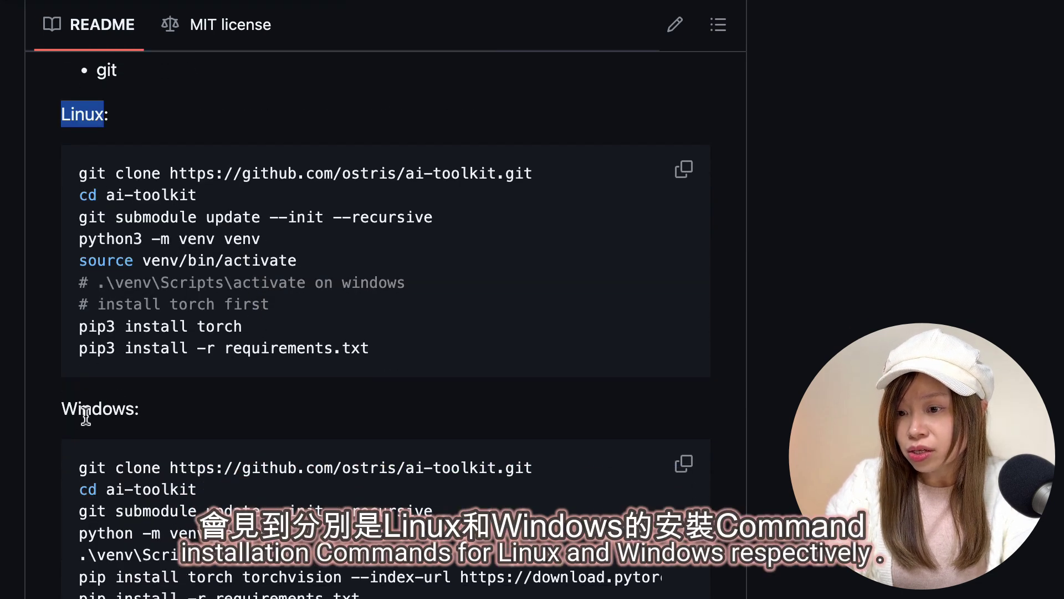
{"action": "double_click", "coordinate": [86, 410]}
{"action": "scroll", "coordinate": [359, 419], "scroll_direction": "down", "scroll_amount": 1}
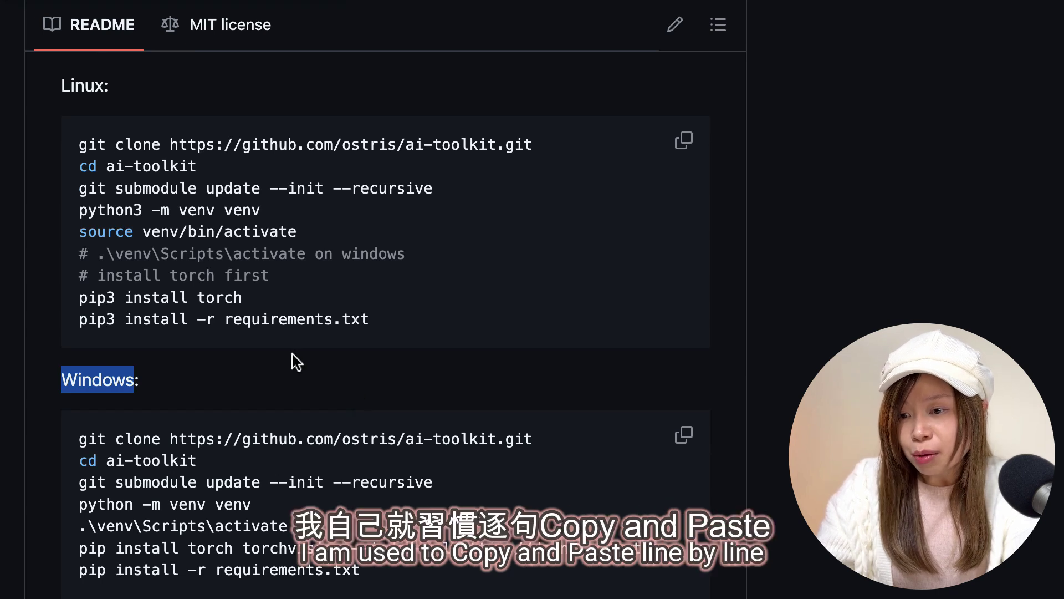
{"action": "left_click", "coordinate": [99, 158]}
{"action": "left_click_drag", "start_coordinate": [79, 143], "coordinate": [397, 328]}
{"action": "key", "text": "super+c"}
{"action": "right_click", "coordinate": [250, 275]}
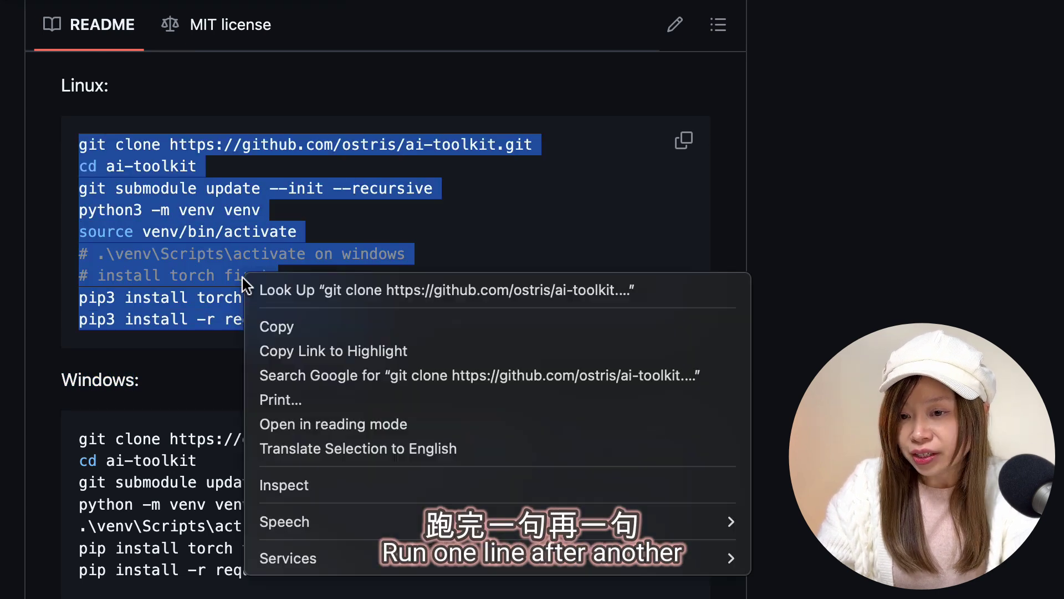
{"action": "left_click", "coordinate": [349, 329]}
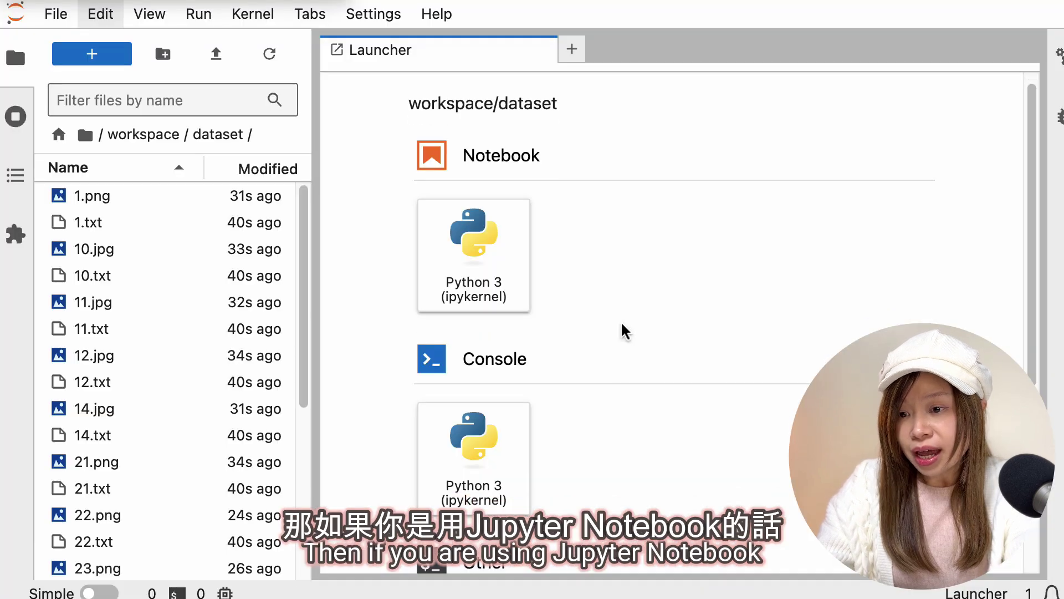
Switch to Jupyter Lab and run the copied ai-toolkit installation commands in a terminal opened from the workspace folder.
{"action": "scroll", "coordinate": [623, 328], "scroll_direction": "down", "scroll_amount": 5}
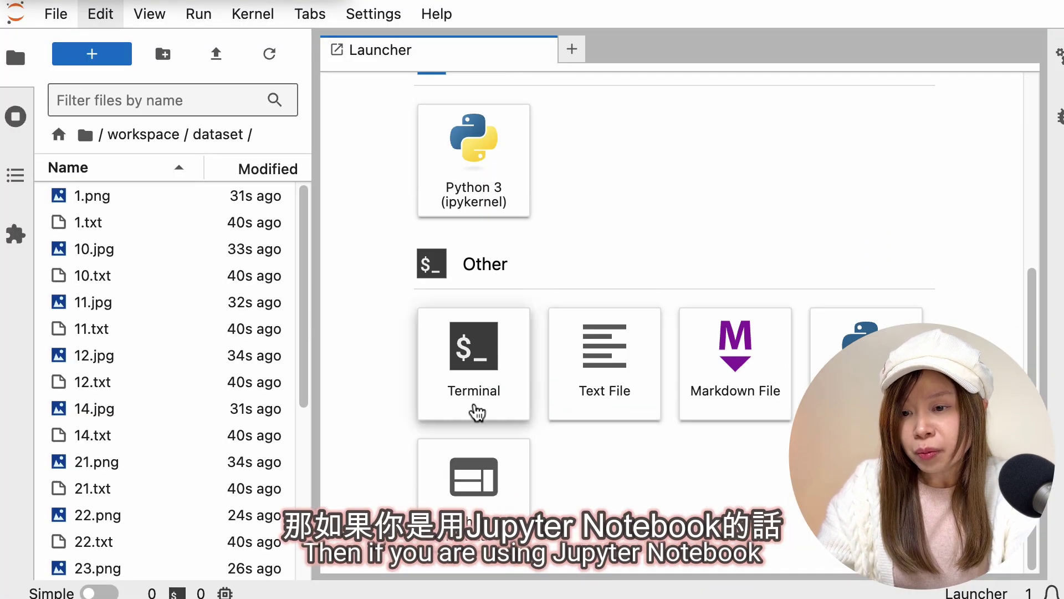
{"action": "left_click", "coordinate": [478, 391]}
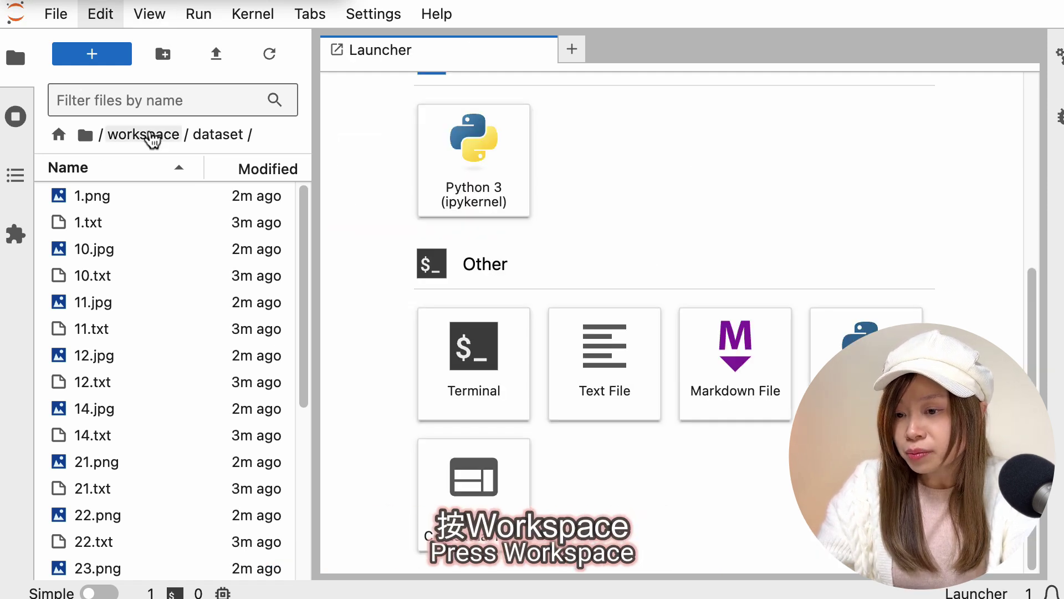
{"action": "left_click", "coordinate": [146, 135]}
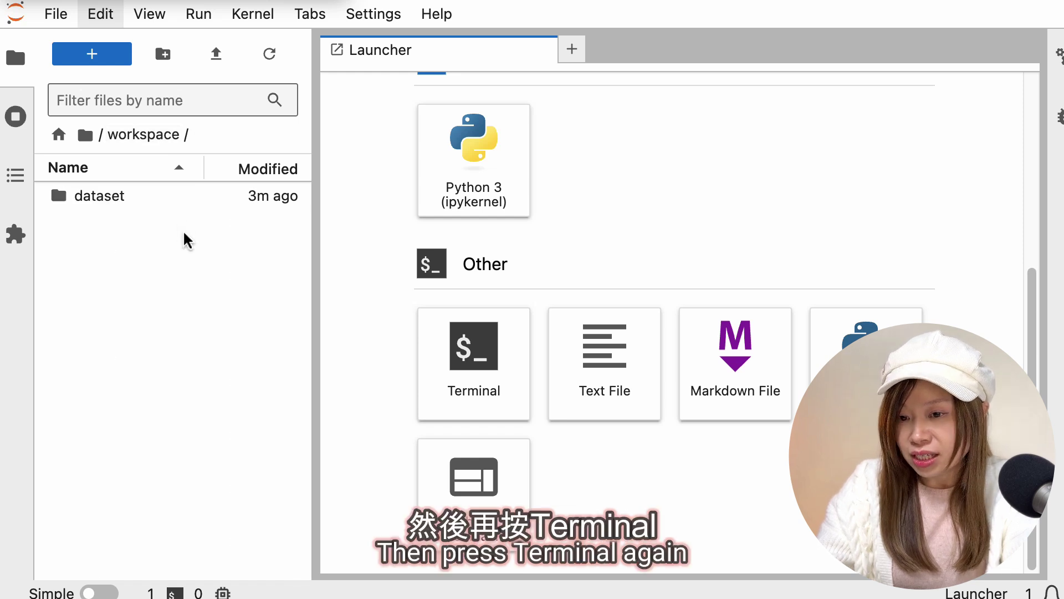
{"action": "left_click", "coordinate": [474, 368]}
{"action": "right_click", "coordinate": [653, 331]}
{"action": "left_click", "coordinate": [703, 366]}
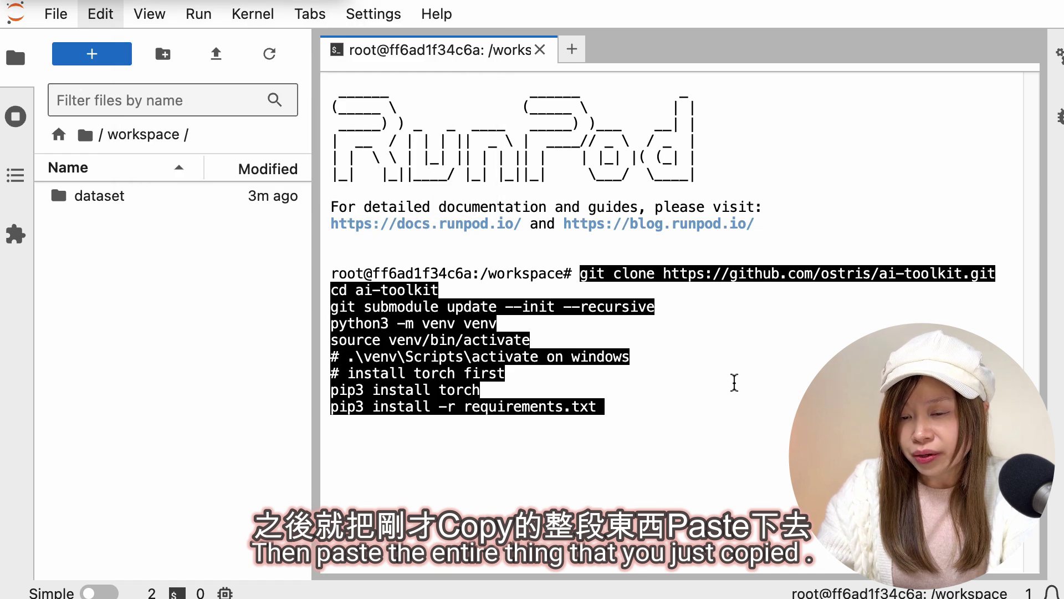
{"action": "key", "text": "Return"}
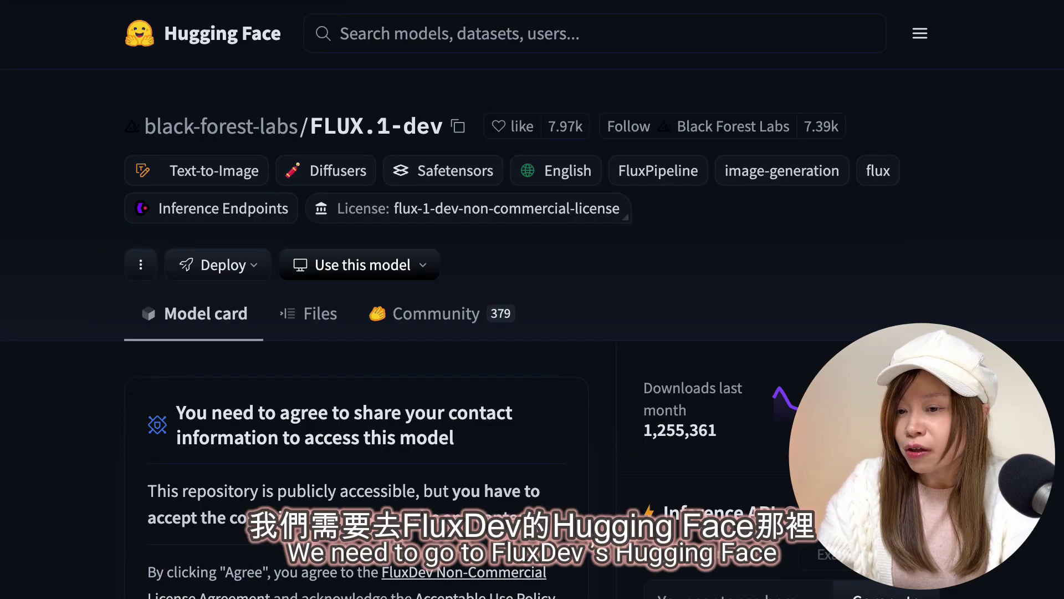
Go to the Access Tokens section of the Hugging Face account settings.
{"action": "scroll", "coordinate": [532, 300], "scroll_direction": "down", "scroll_amount": 3}
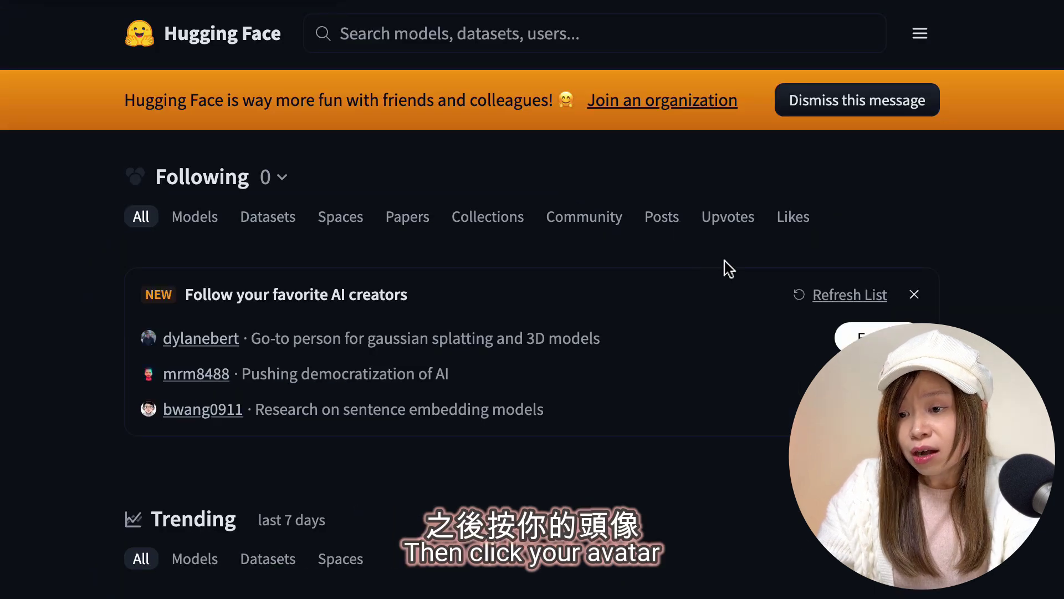
{"action": "left_click", "coordinate": [920, 34]}
{"action": "left_click", "coordinate": [718, 314]}
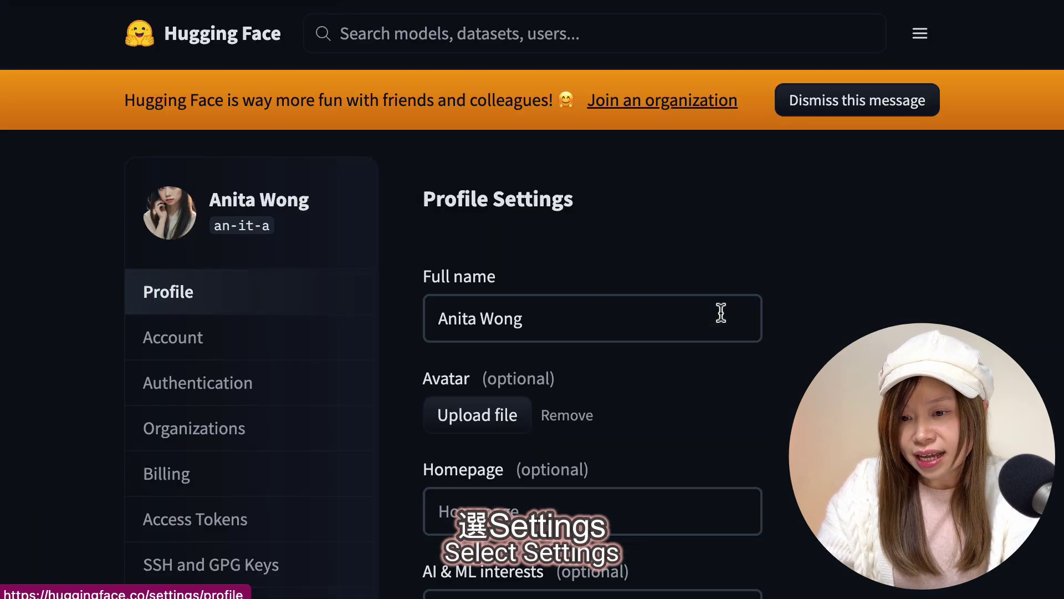
{"action": "scroll", "coordinate": [337, 457], "scroll_direction": "down", "scroll_amount": 1}
{"action": "left_click", "coordinate": [297, 467]}
Create a new named Hugging Face access token with the token type set to Read.
{"action": "left_click", "coordinate": [836, 259]}
{"action": "scroll", "coordinate": [715, 349], "scroll_direction": "down", "scroll_amount": 2}
{"action": "left_click", "coordinate": [552, 187]}
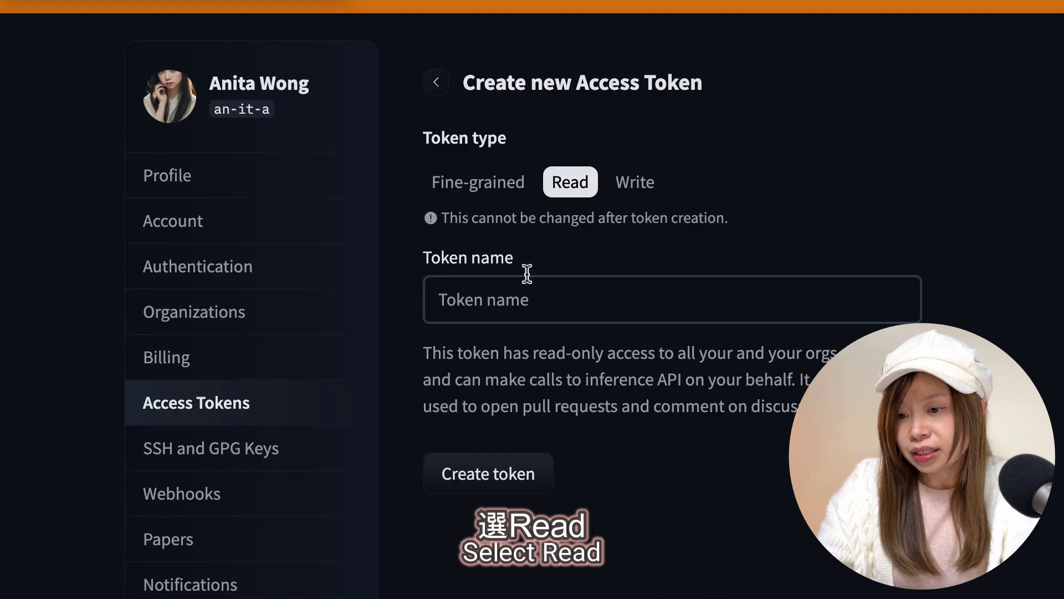
{"action": "left_click", "coordinate": [518, 298]}
{"action": "left_click", "coordinate": [589, 399]}
{"action": "left_click", "coordinate": [513, 482]}
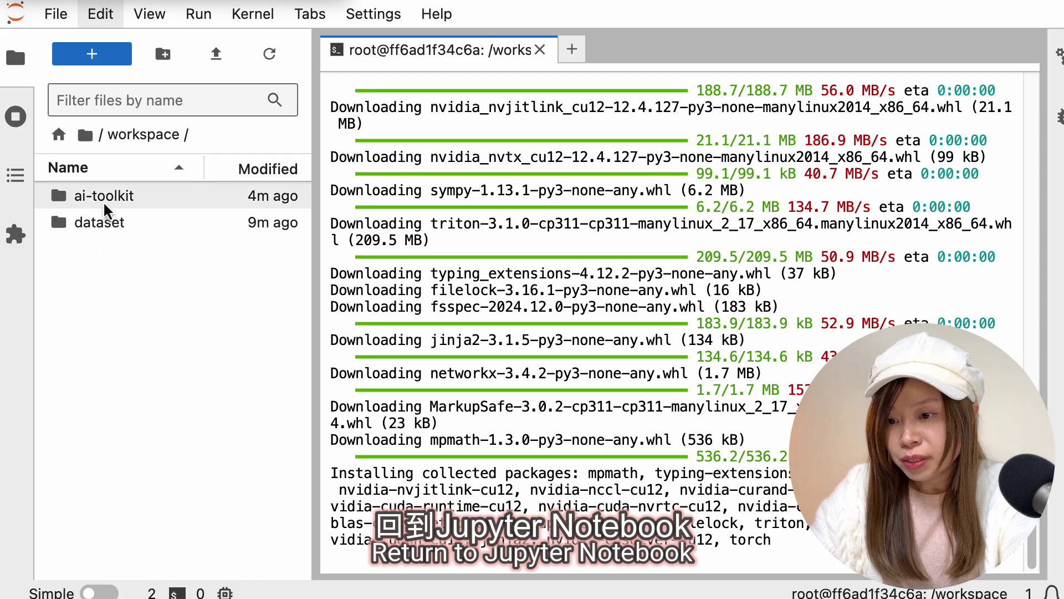
Switch to Jupyter Lab, create a file named untitled.txt inside the ai-toolkit folder and open it for editing.
{"action": "left_click", "coordinate": [107, 203]}
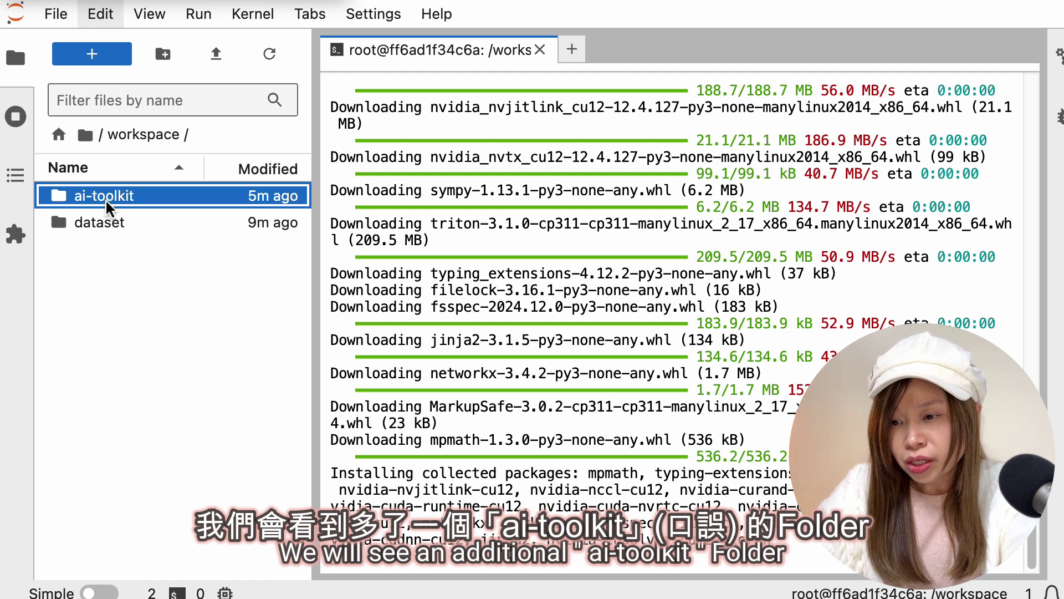
{"action": "key", "text": "Return"}
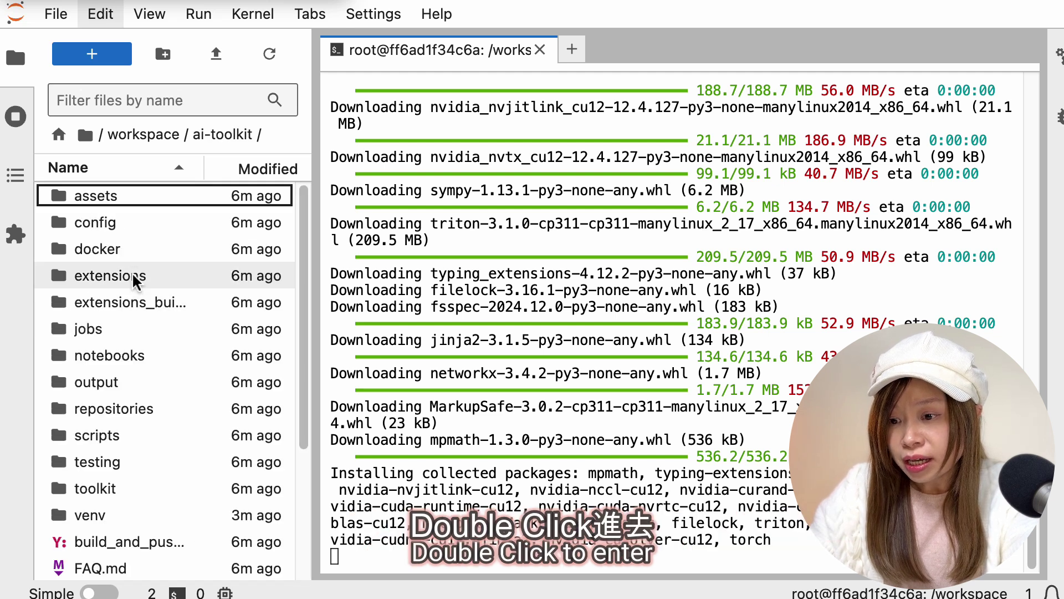
{"action": "scroll", "coordinate": [178, 334], "scroll_direction": "down", "scroll_amount": 3}
{"action": "right_click", "coordinate": [192, 460]}
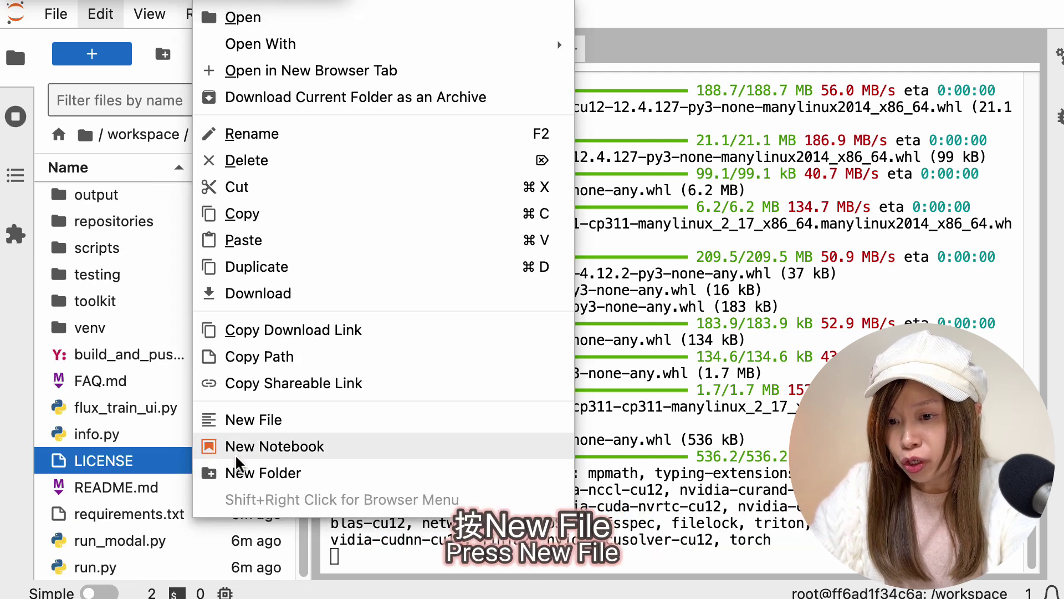
{"action": "left_click", "coordinate": [260, 420]}
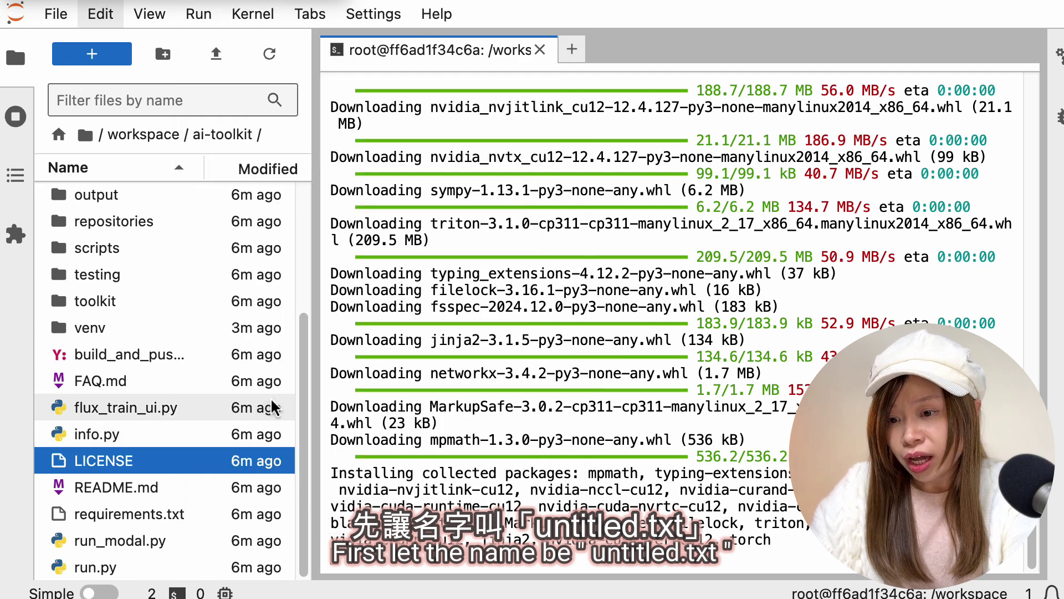
{"action": "key", "text": "Return"}
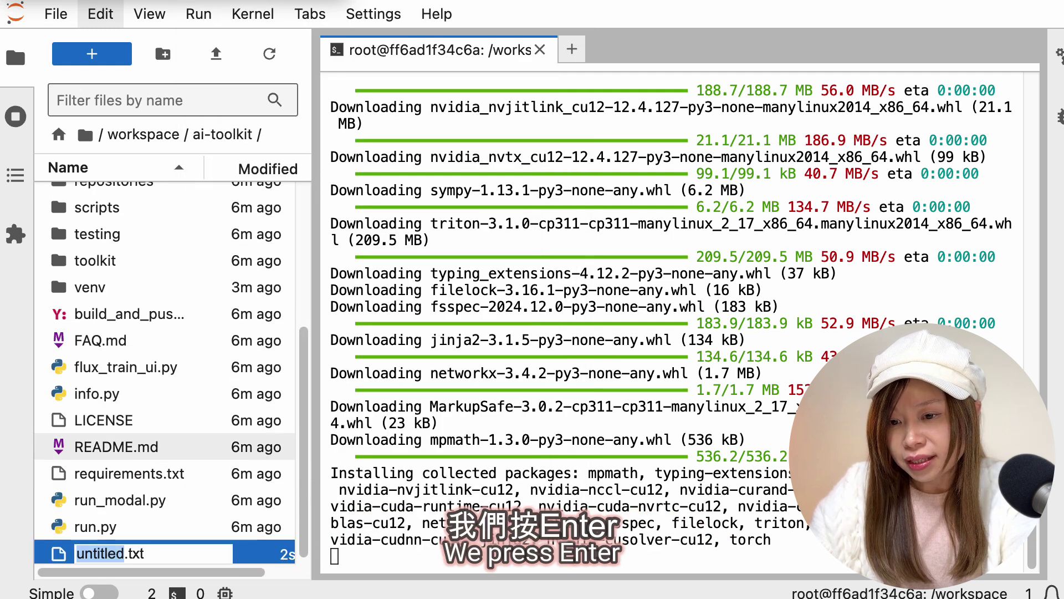
{"action": "double_click", "coordinate": [136, 567]}
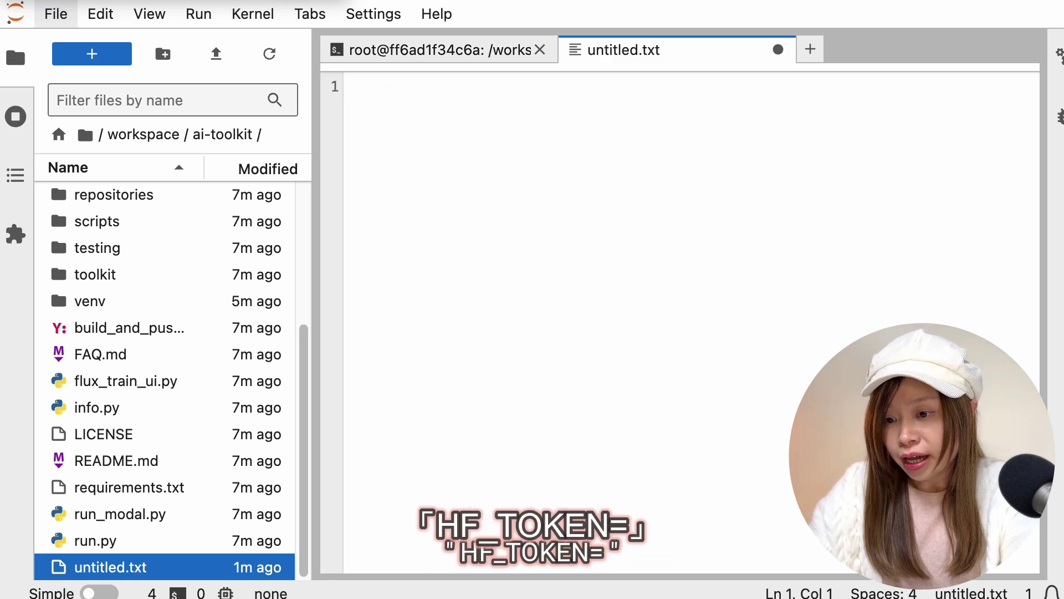
Enter HF_TOKEN= in untitled.txt, paste the Hugging Face access token after it and save the file.
{"action": "type", "text": "HF_TOKEN="}
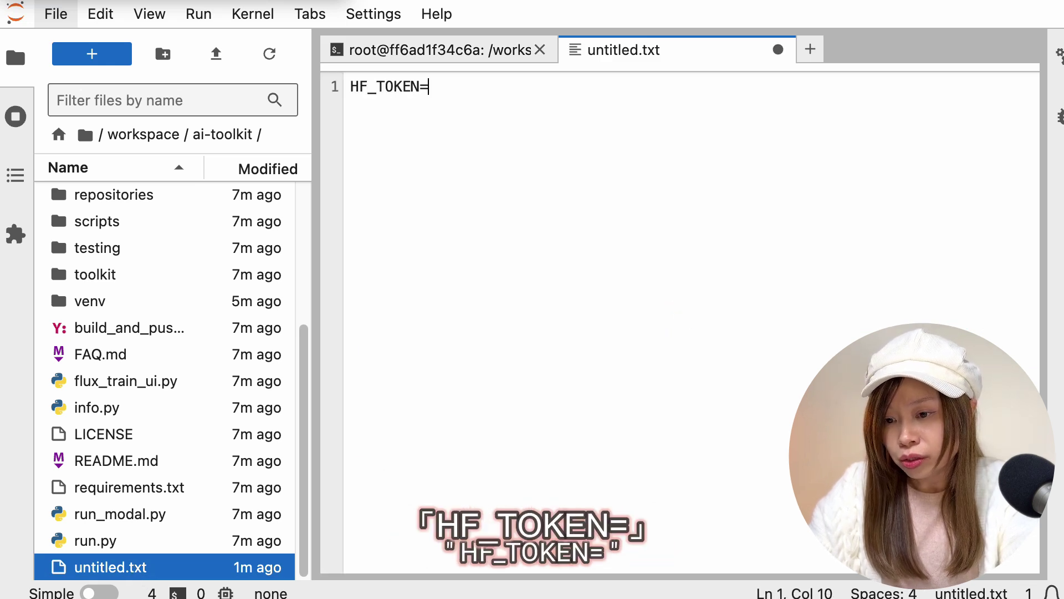
{"action": "right_click", "coordinate": [543, 295]}
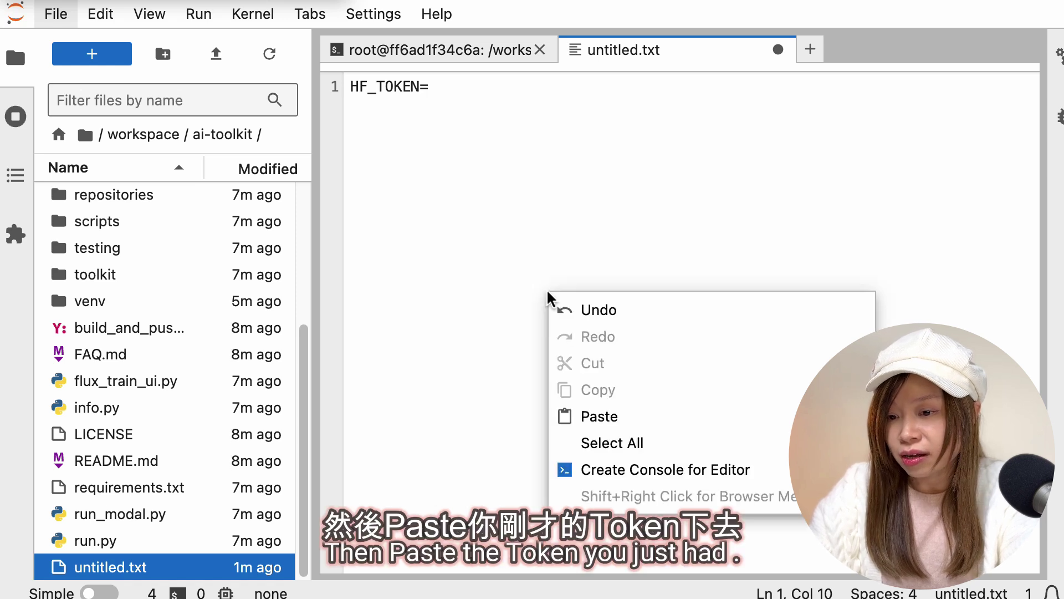
{"action": "left_click", "coordinate": [627, 415]}
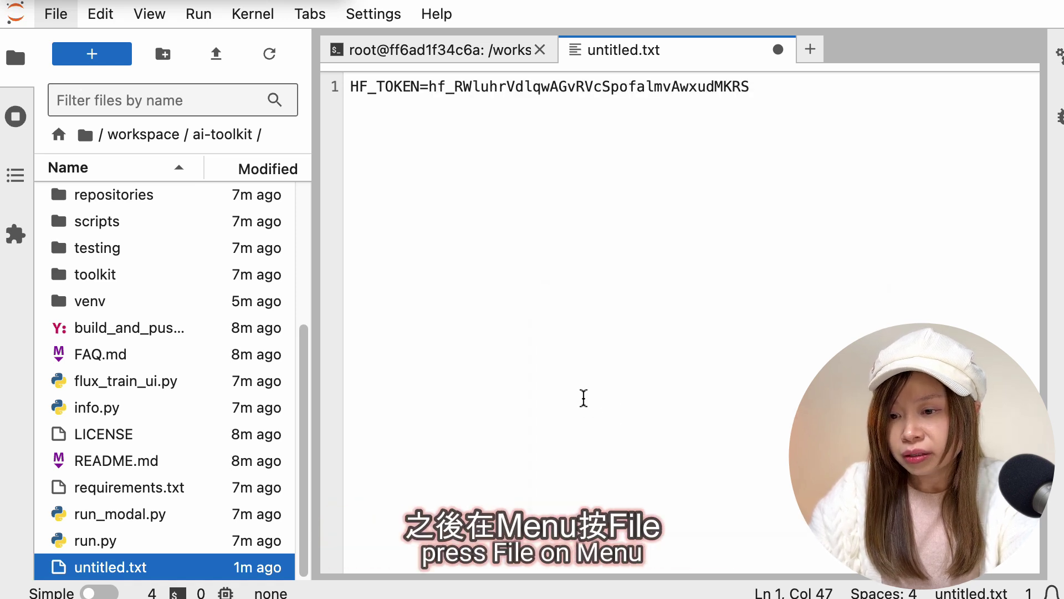
{"action": "left_click", "coordinate": [39, 17]}
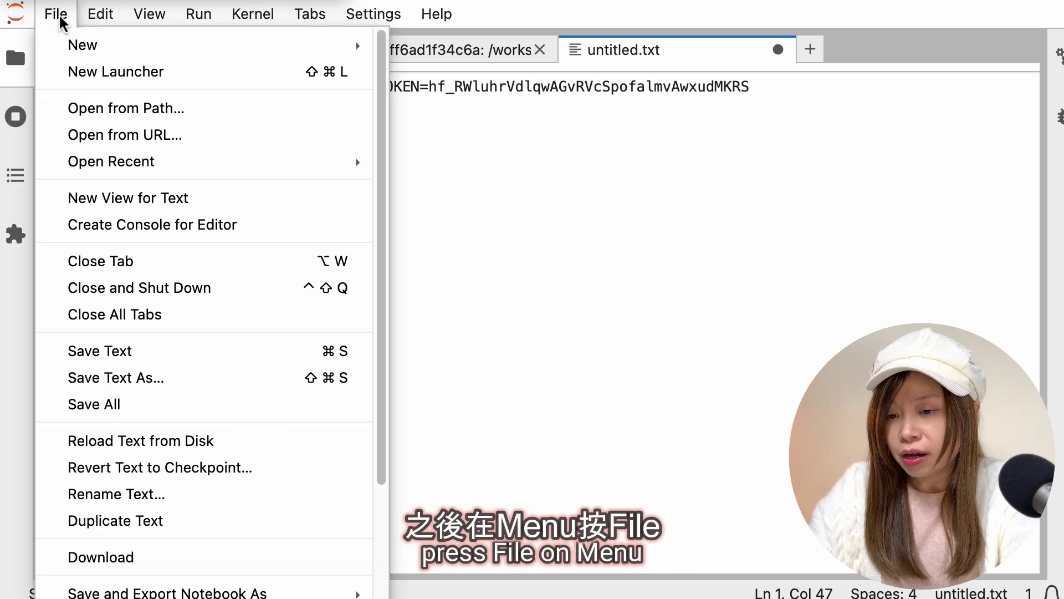
{"action": "left_click", "coordinate": [183, 354]}
Start a new terminal in the ai-toolkit folder and run "mv untitled.txt .env" to rename the token file.
{"action": "left_click", "coordinate": [431, 51]}
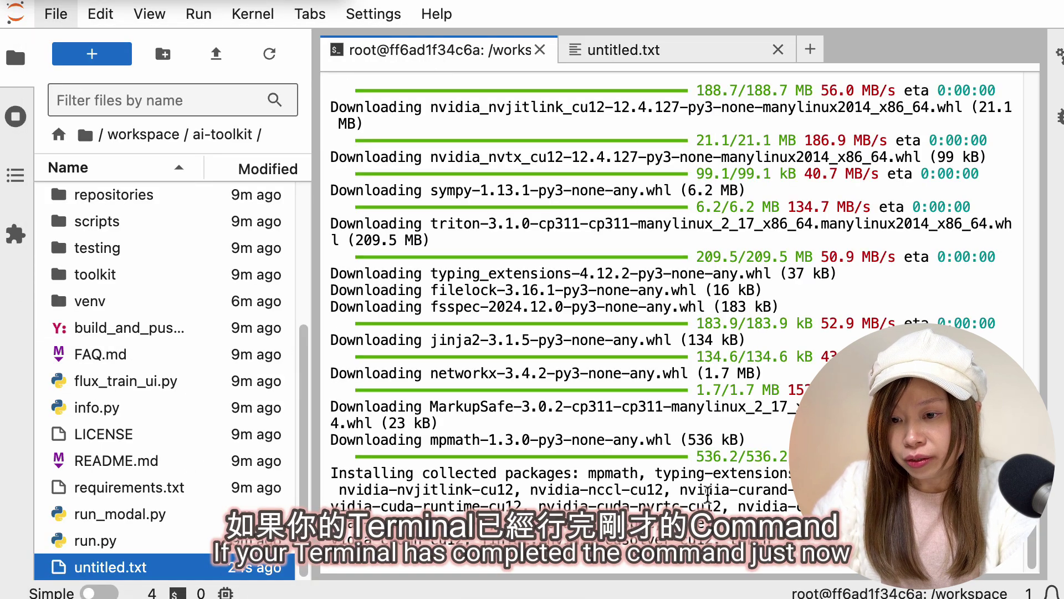
{"action": "left_click", "coordinate": [810, 49]}
{"action": "scroll", "coordinate": [797, 195], "scroll_direction": "down", "scroll_amount": 5}
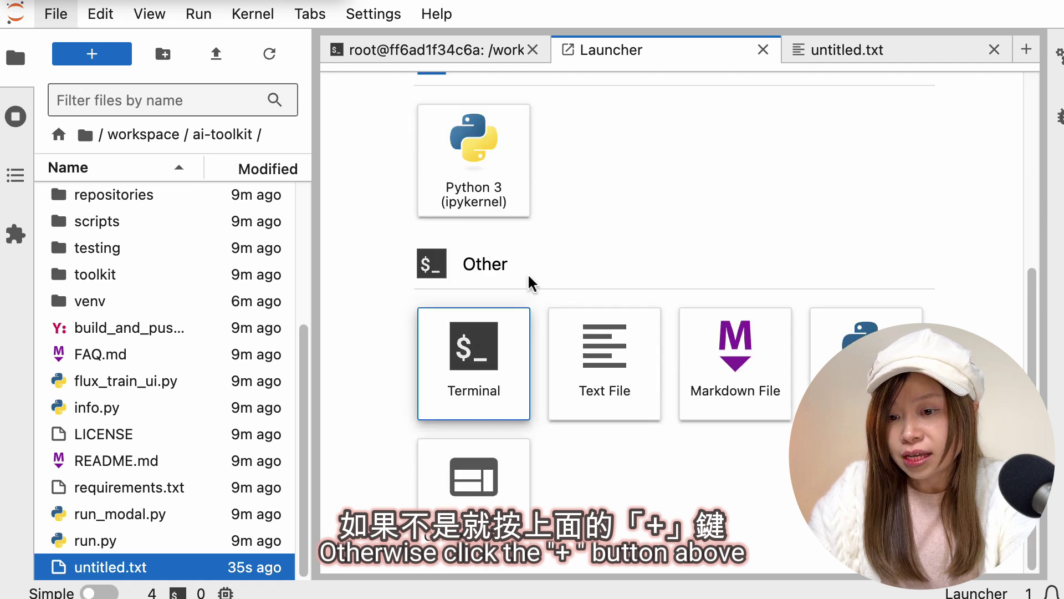
{"action": "left_click", "coordinate": [499, 332]}
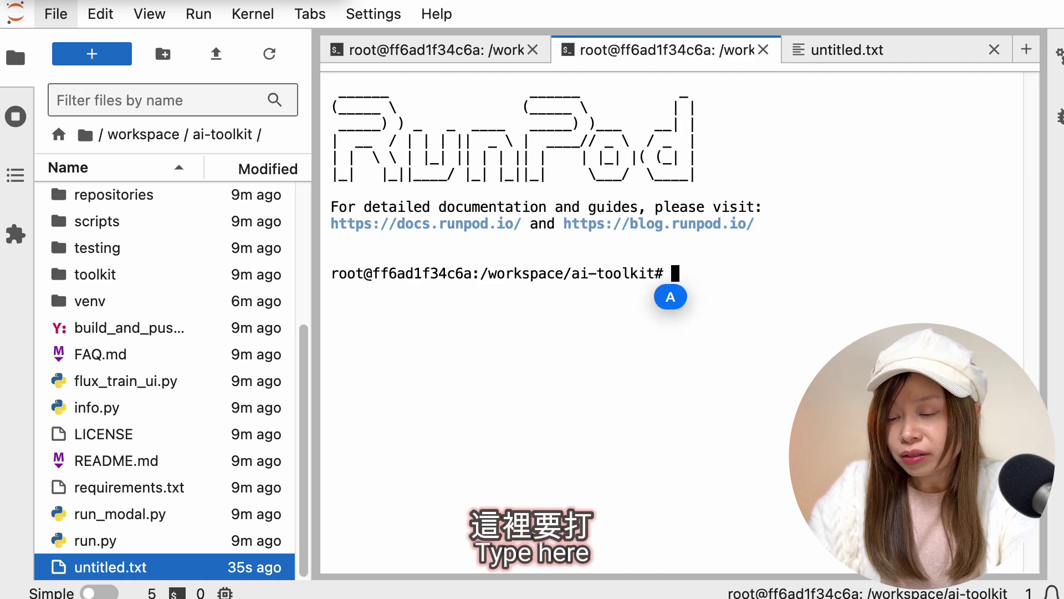
{"action": "type", "text": "mv unti"}
{"action": "key", "text": "Tab"}
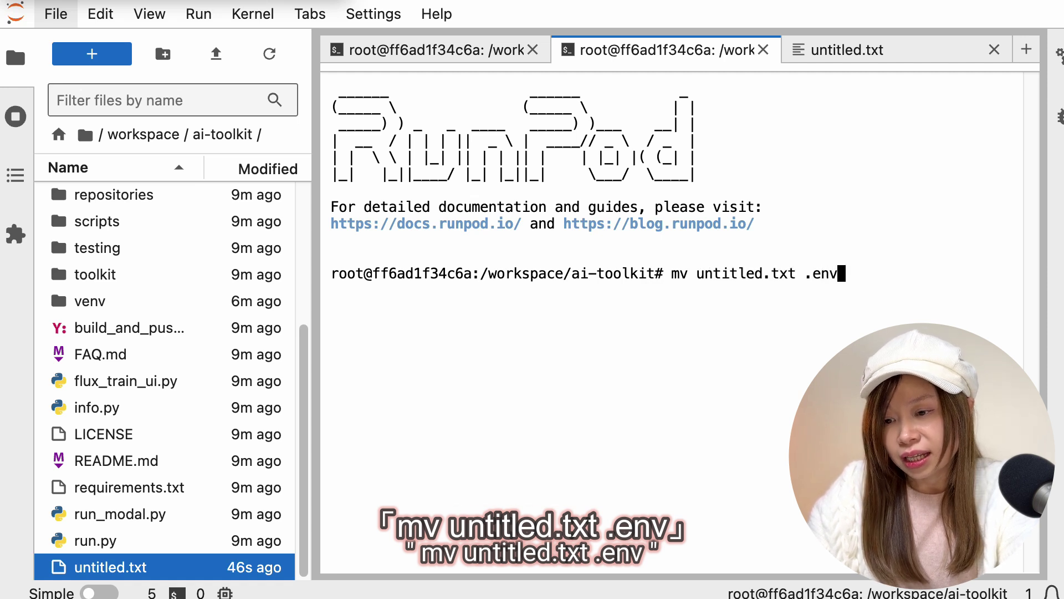
{"action": "key", "text": "Return"}
Copy train_lora_flux_24gb.yaml from ai-toolkit's config/examples folder into the config folder.
{"action": "scroll", "coordinate": [292, 462], "scroll_direction": "up", "scroll_amount": 5}
{"action": "double_click", "coordinate": [130, 229]}
{"action": "double_click", "coordinate": [133, 200]}
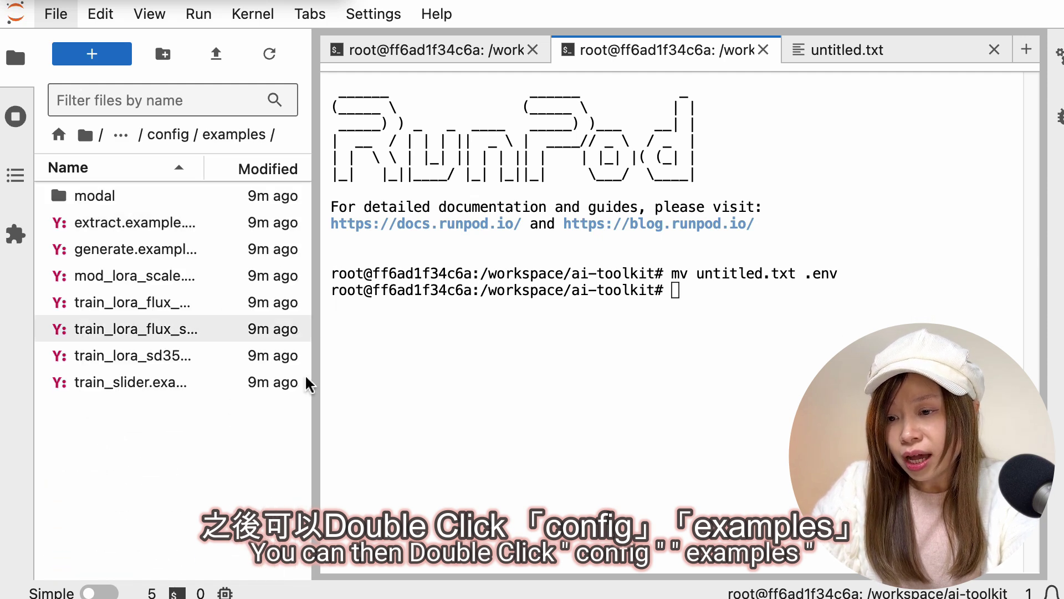
{"action": "left_click_drag", "start_coordinate": [318, 442], "coordinate": [378, 442]}
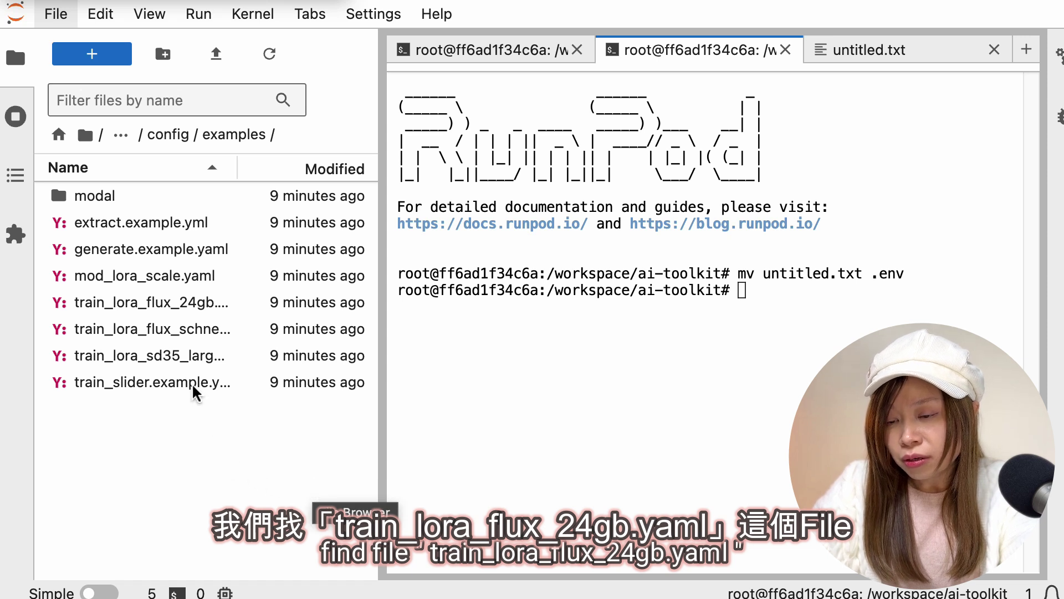
{"action": "left_click", "coordinate": [164, 306]}
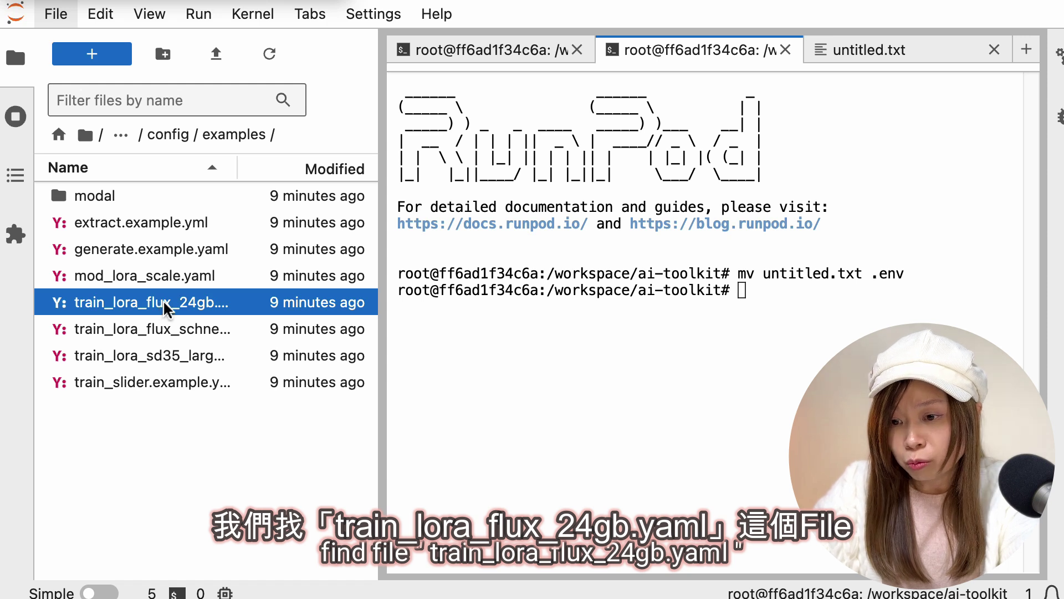
{"action": "right_click", "coordinate": [164, 308]}
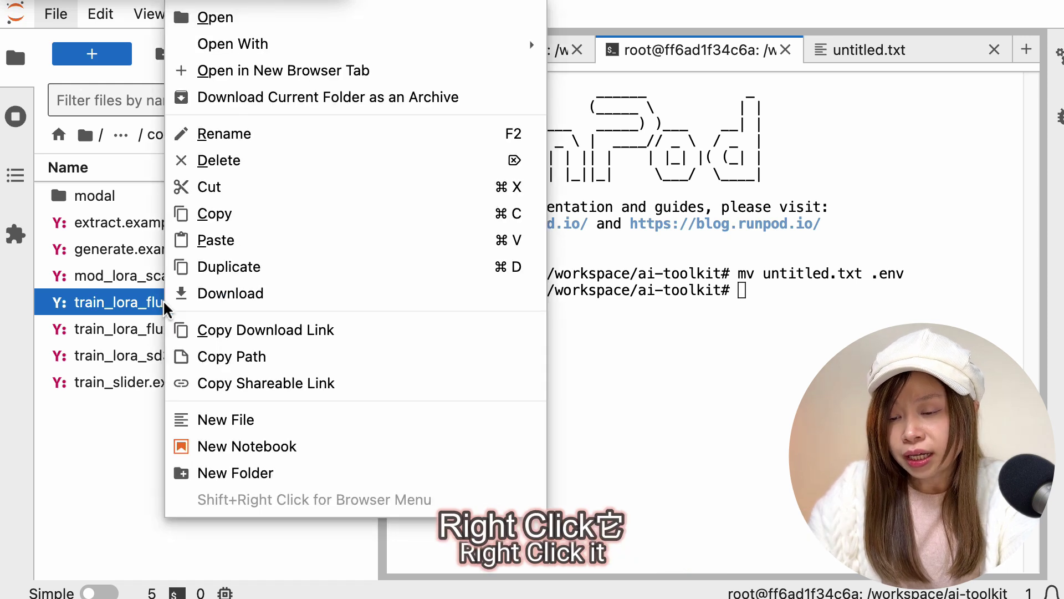
{"action": "left_click", "coordinate": [221, 213]}
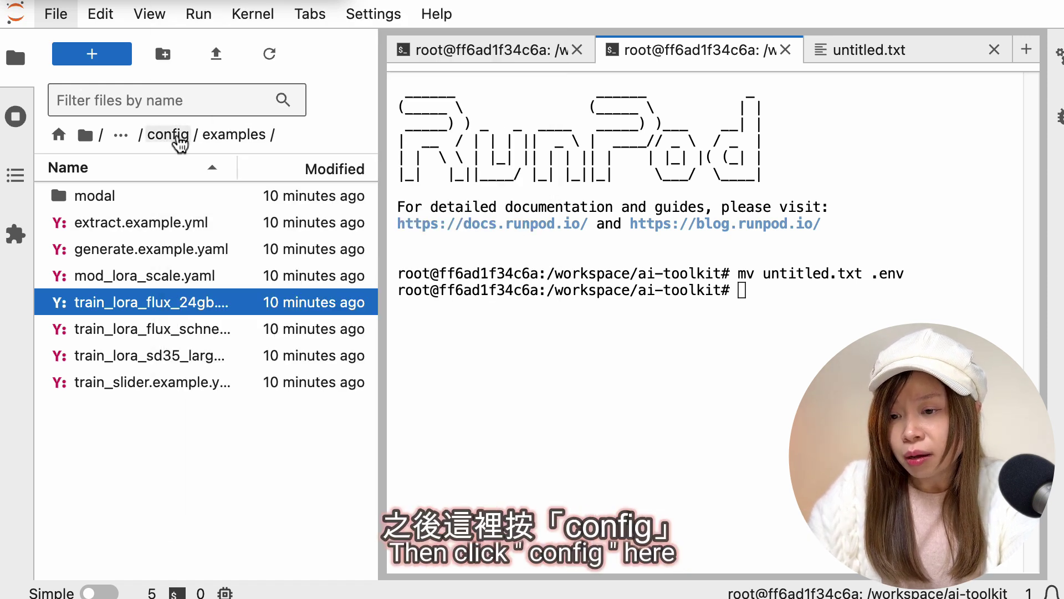
{"action": "left_click", "coordinate": [178, 142]}
{"action": "right_click", "coordinate": [175, 331]}
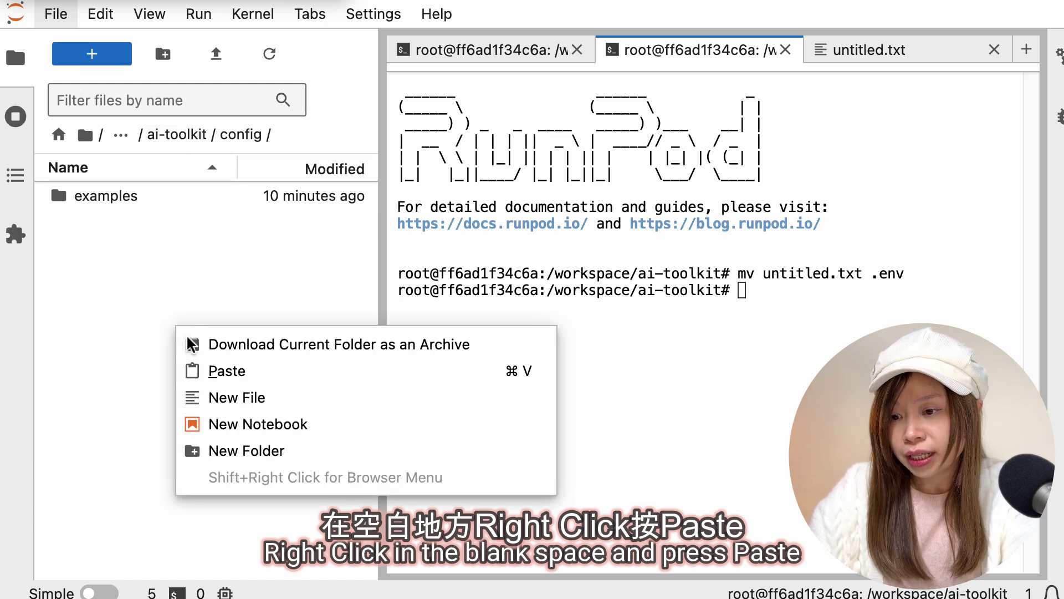
{"action": "left_click", "coordinate": [216, 377]}
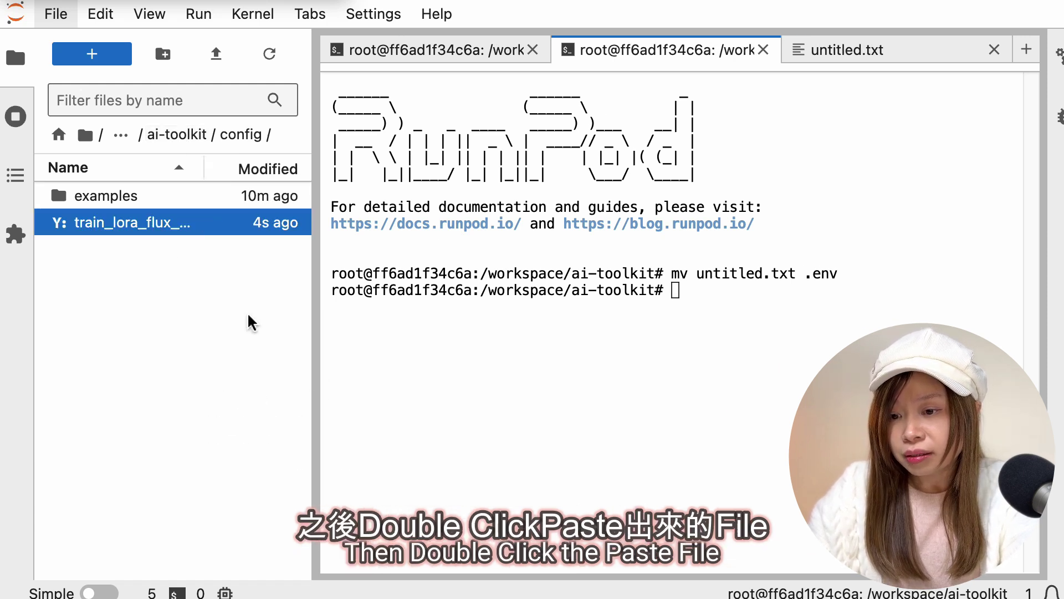
Open the copied YAML file and replace "my_first" in the config name with the trigger word, keeping "_flux_lora_v1".
{"action": "double_click", "coordinate": [169, 227]}
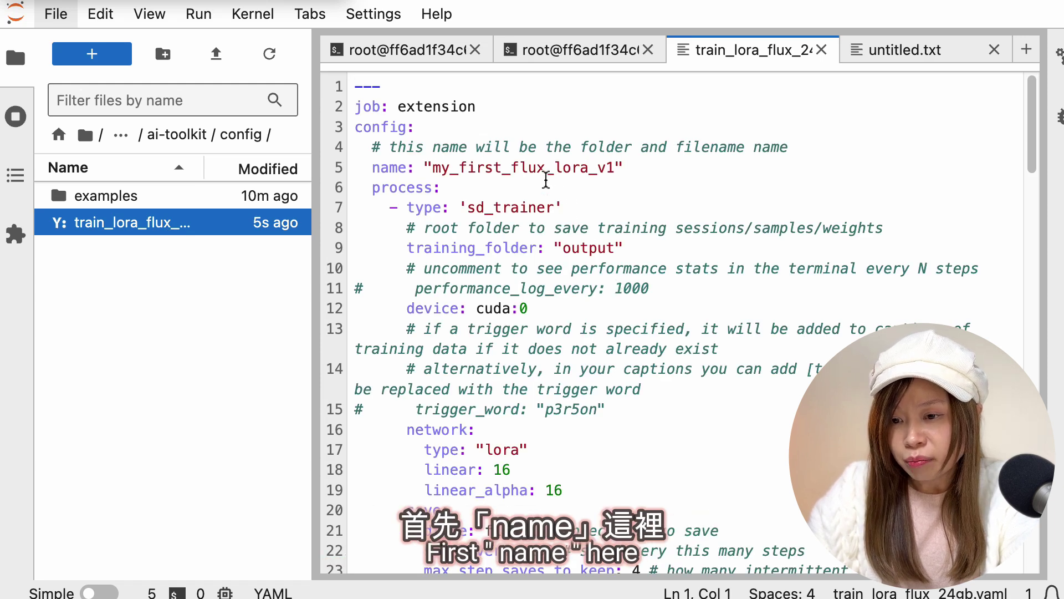
{"action": "left_click_drag", "start_coordinate": [501, 167], "coordinate": [437, 169]}
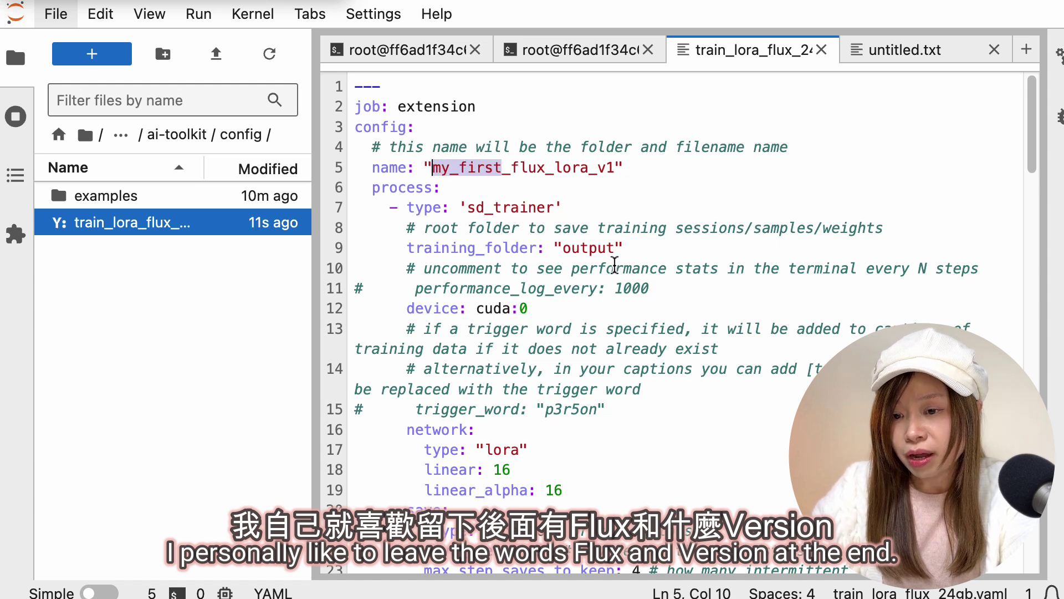
{"action": "key", "text": "BackSpace"}
{"action": "key", "text": "BackSpace"}
{"action": "type", "text": "an-it-a"}
Set folder_path in the datasets section to "/workspace/dataset".
{"action": "scroll", "coordinate": [469, 302], "scroll_direction": "down", "scroll_amount": 5}
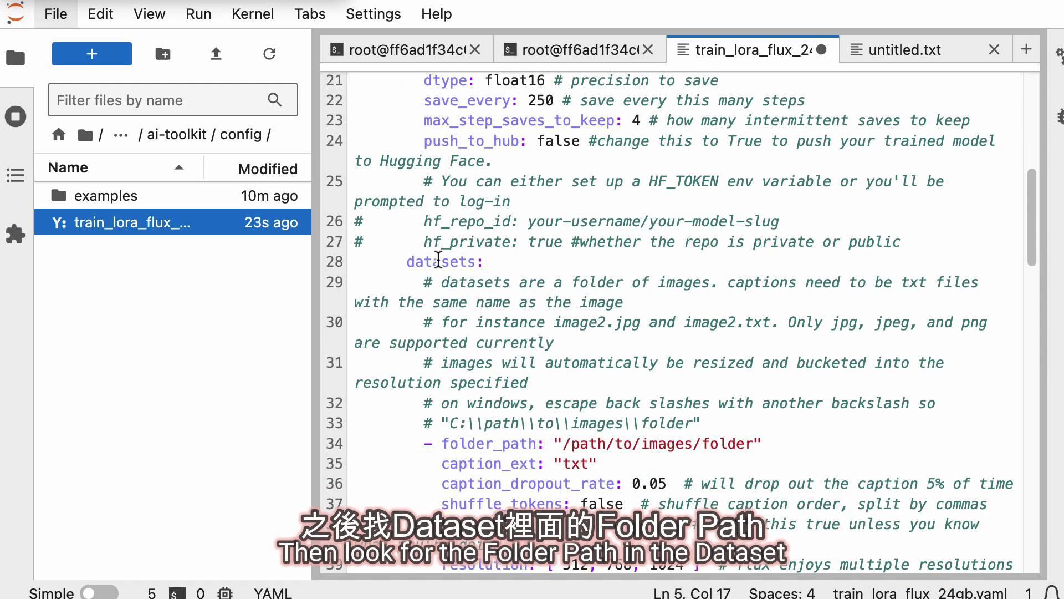
{"action": "left_click_drag", "start_coordinate": [570, 443], "coordinate": [753, 443]}
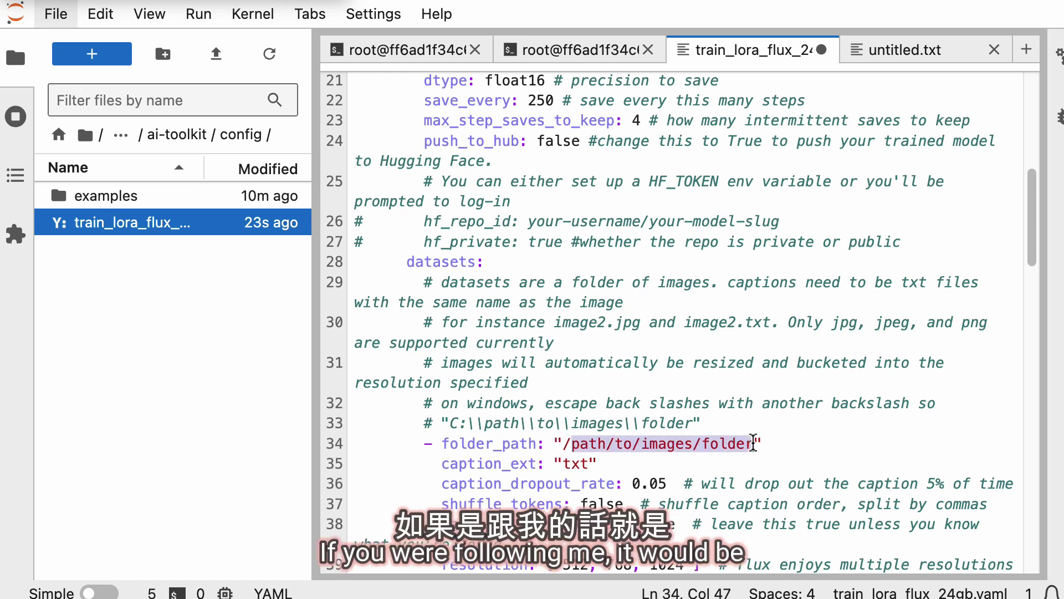
{"action": "type", "text": "workspace/data"}
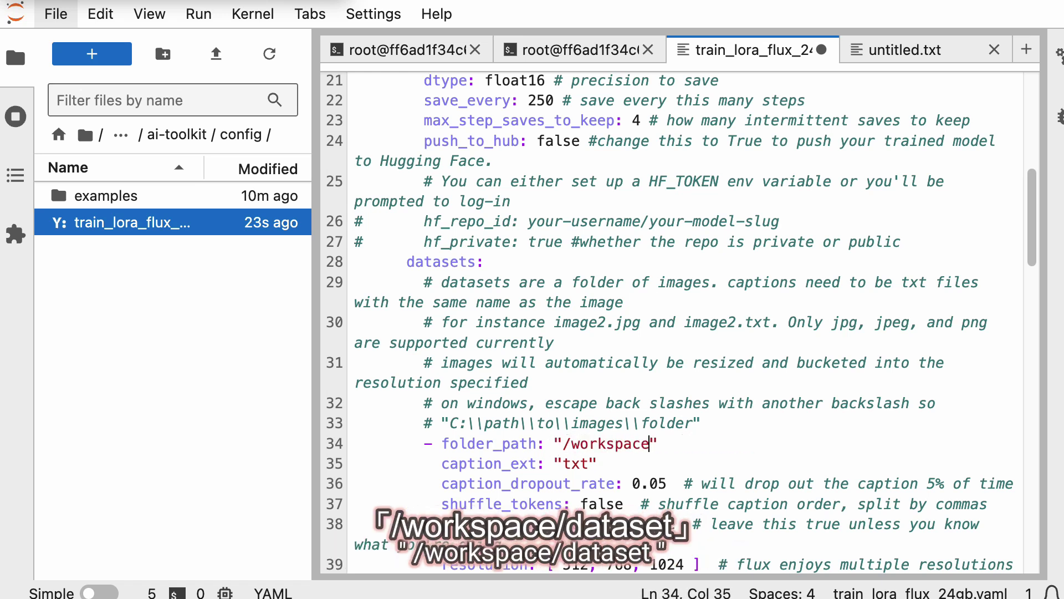
{"action": "type", "text": "set"}
Delete the example prompts in the sample section, leaving a single empty prompt entry below the commented trigger line.
{"action": "scroll", "coordinate": [637, 388], "scroll_direction": "down", "scroll_amount": 20}
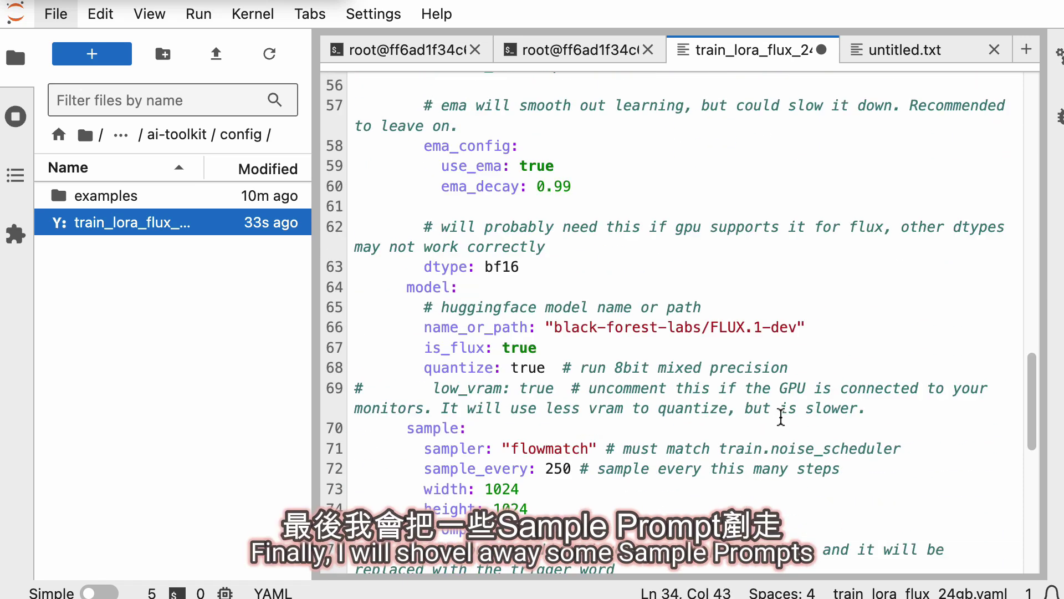
{"action": "left_click_drag", "start_coordinate": [643, 529], "coordinate": [510, 246]}
{"action": "key", "text": "BackSpace"}
{"action": "left_click_drag", "start_coordinate": [467, 316], "coordinate": [507, 336]}
{"action": "key", "text": "BackSpace"}
Set the sample prompt to the trigger word followed by "wearing a white cardigan sitting in a cafe" and save the YAML file.
{"action": "type", "text": "an-it-a wearing"}
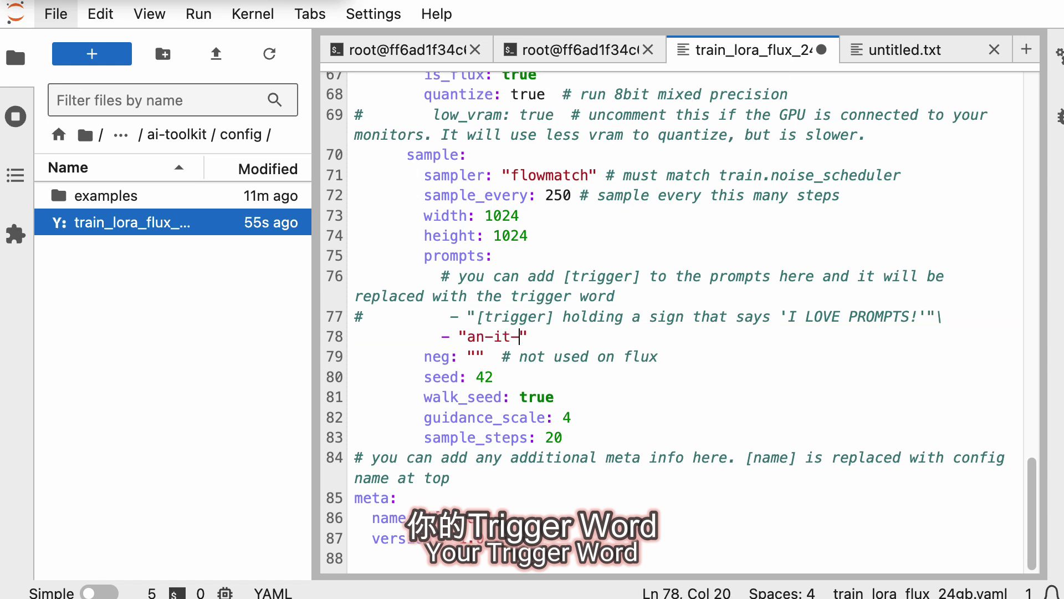
{"action": "type", "text": " a white cardigan sitting in a ca"}
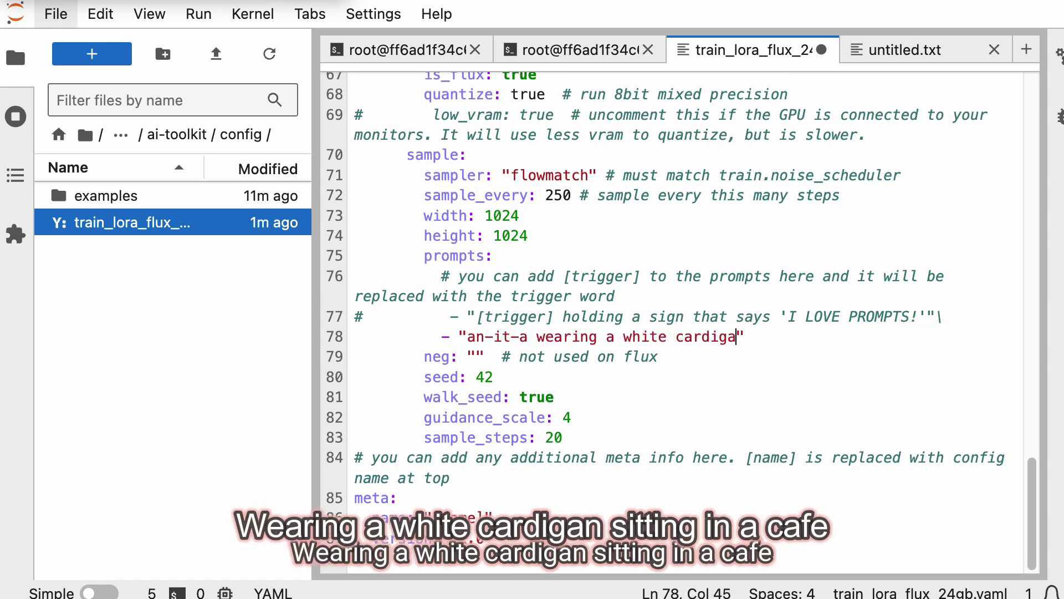
{"action": "type", "text": "fe"}
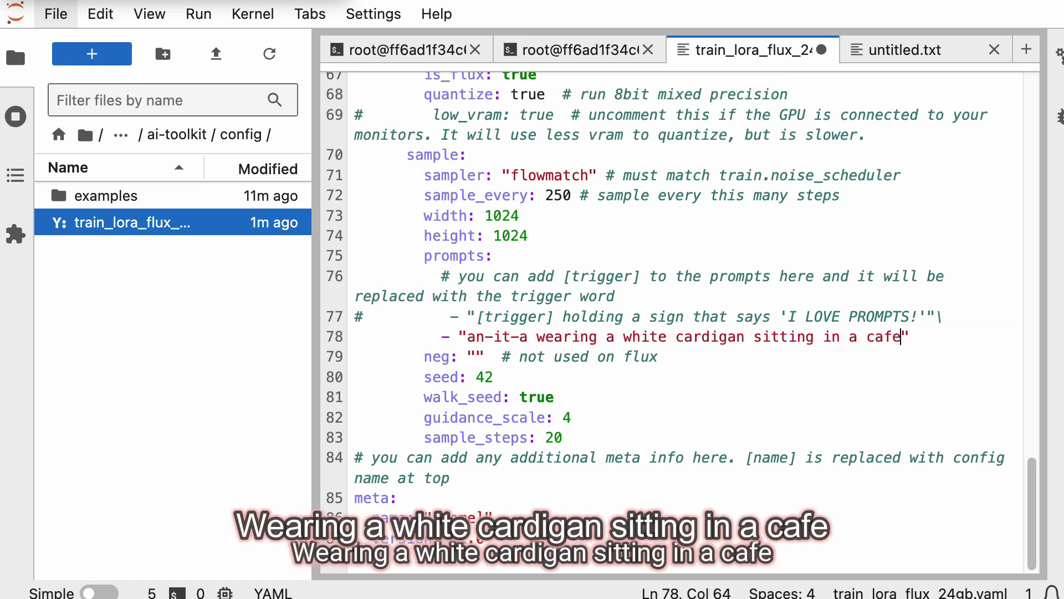
{"action": "left_click", "coordinate": [55, 14]}
{"action": "left_click", "coordinate": [138, 363]}
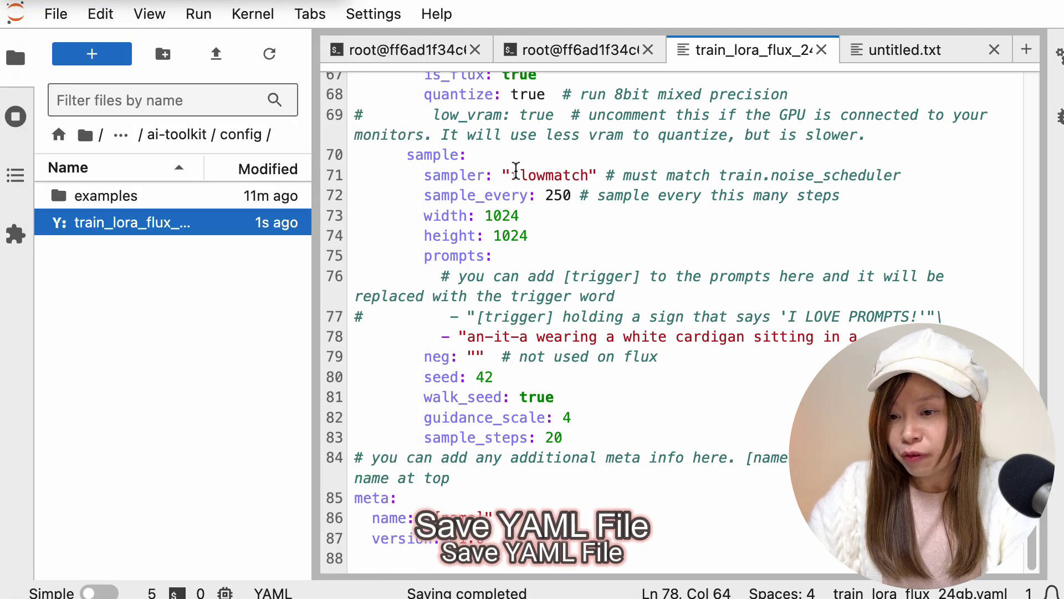
Switch back to the first terminal session in the /workspace/ai-toolkit folder.
{"action": "left_click", "coordinate": [404, 48]}
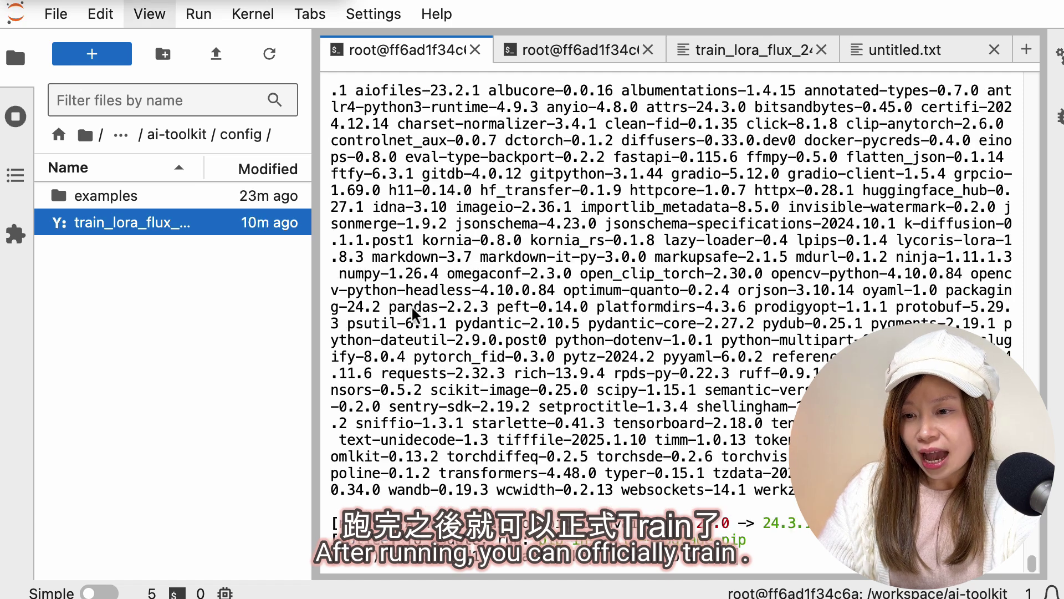
{"action": "type", "text": "python run.py c"}
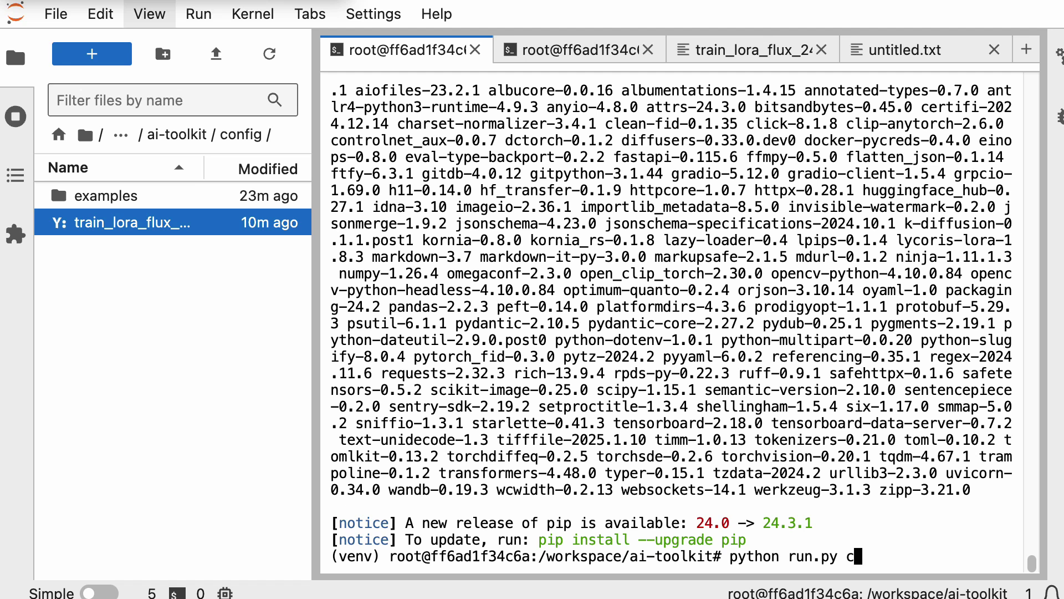
{"action": "type", "text": "o"}
{"action": "key", "text": "Tab"}
{"action": "type", "text": "tr"}
{"action": "key", "text": "Tab"}
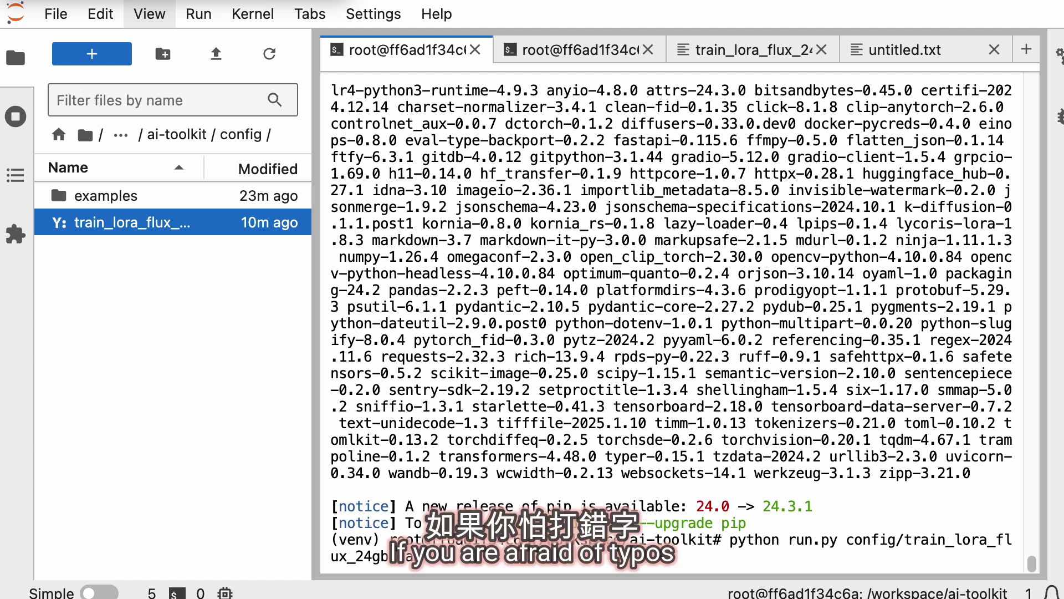
{"action": "key", "text": "BackSpace"}
{"action": "key", "text": "BackSpace"}
{"action": "key", "text": "BackSpace"}
{"action": "key", "text": "BackSpace"}
{"action": "key", "text": "BackSpace"}
{"action": "key", "text": "BackSpace"}
{"action": "key", "text": "BackSpace"}
{"action": "key", "text": "BackSpace"}
{"action": "key", "text": "BackSpace"}
{"action": "key", "text": "BackSpace"}
{"action": "key", "text": "BackSpace"}
{"action": "key", "text": "BackSpace"}
{"action": "key", "text": "BackSpace"}
{"action": "key", "text": "BackSpace"}
{"action": "key", "text": "BackSpace"}
{"action": "key", "text": "BackSpace"}
{"action": "key", "text": "BackSpace"}
{"action": "key", "text": "BackSpace"}
{"action": "key", "text": "BackSpace"}
{"action": "key", "text": "BackSpace"}
Start the LoRA training by running "python run.py config/train_lora_flux_24gb.yaml" in the terminal.
{"action": "type", "text": "pyt"}
{"action": "key", "text": "Tab"}
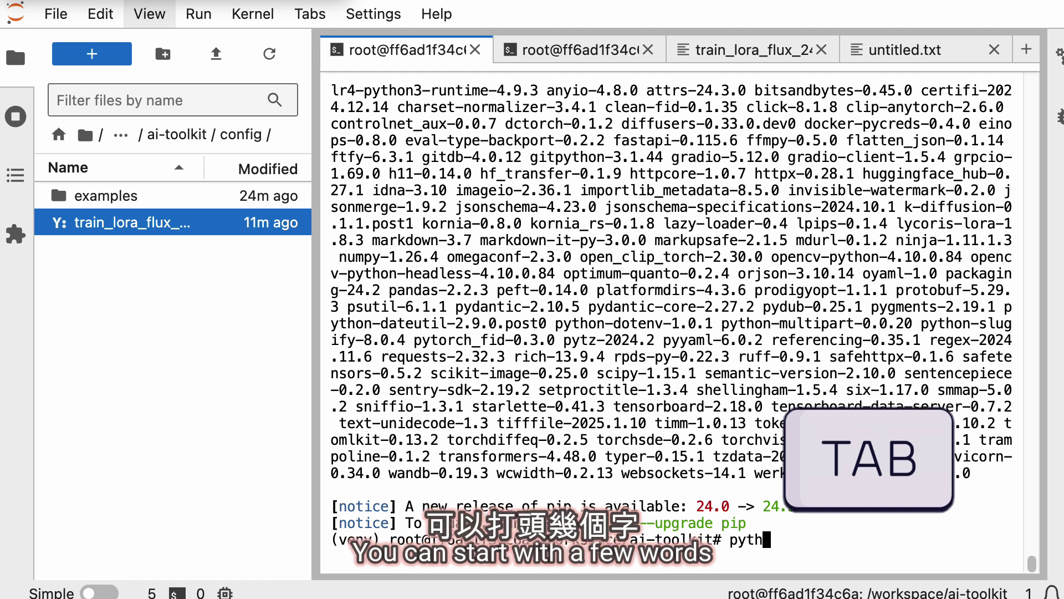
{"action": "type", "text": "run"}
{"action": "key", "text": "Tab"}
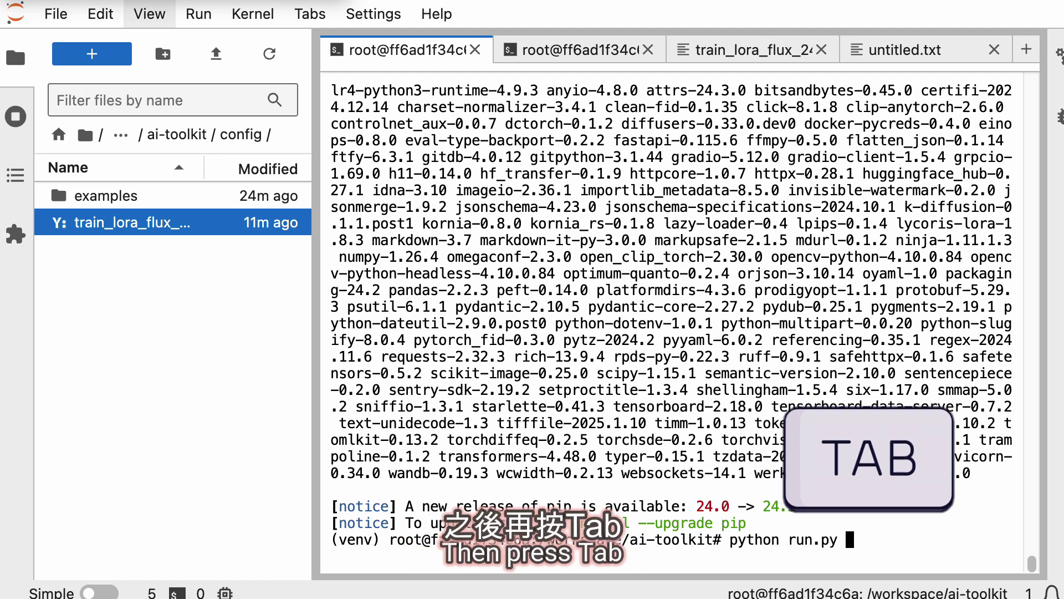
{"action": "type", "text": "co"}
{"action": "key", "text": "Tab"}
{"action": "type", "text": "tra"}
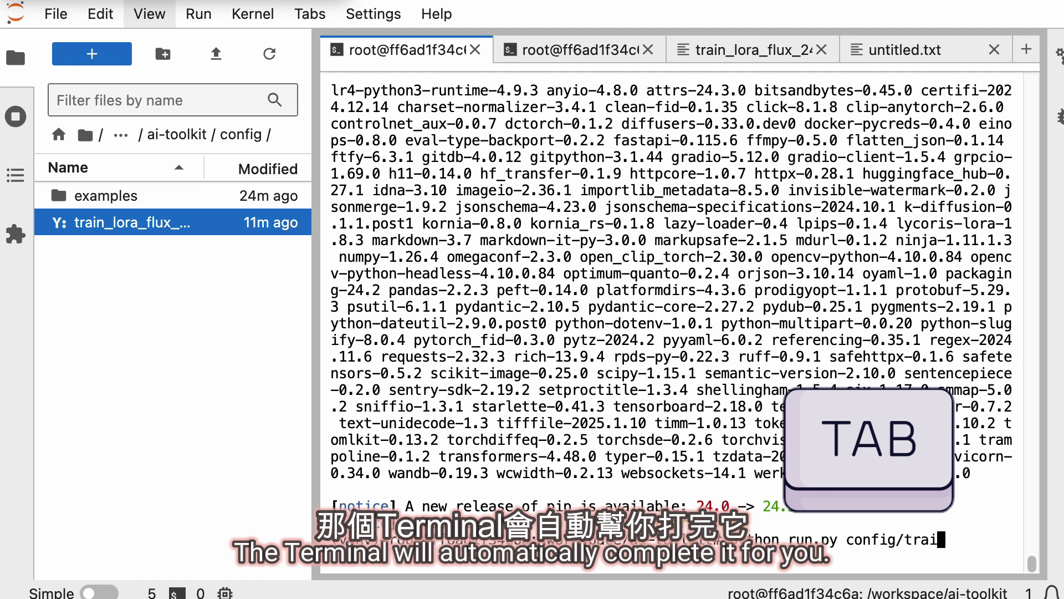
{"action": "key", "text": "Tab"}
{"action": "key", "text": "Return"}
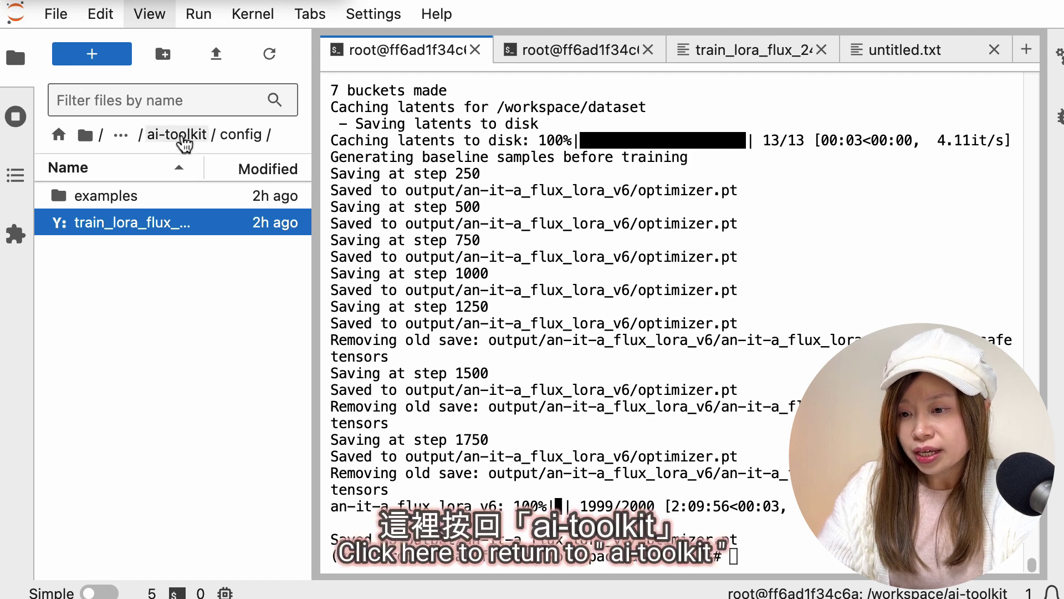
Open the trained v6 LoRA's folder under ai-toolkit/output, widen the file list and bring up the actions for the final .safetensors file without a step number.
{"action": "left_click", "coordinate": [182, 140]}
{"action": "double_click", "coordinate": [137, 381]}
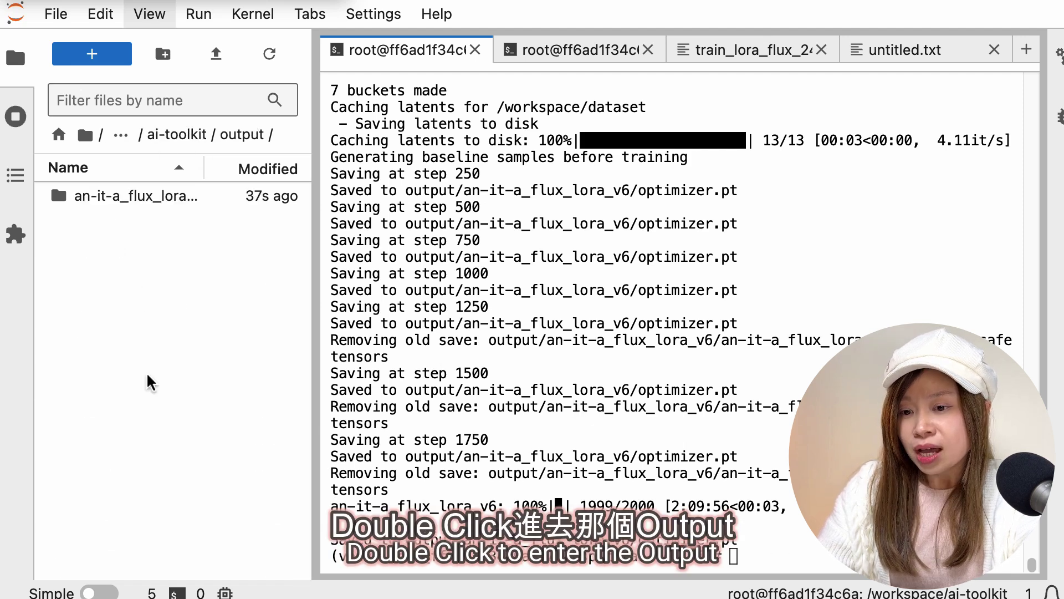
{"action": "double_click", "coordinate": [135, 197]}
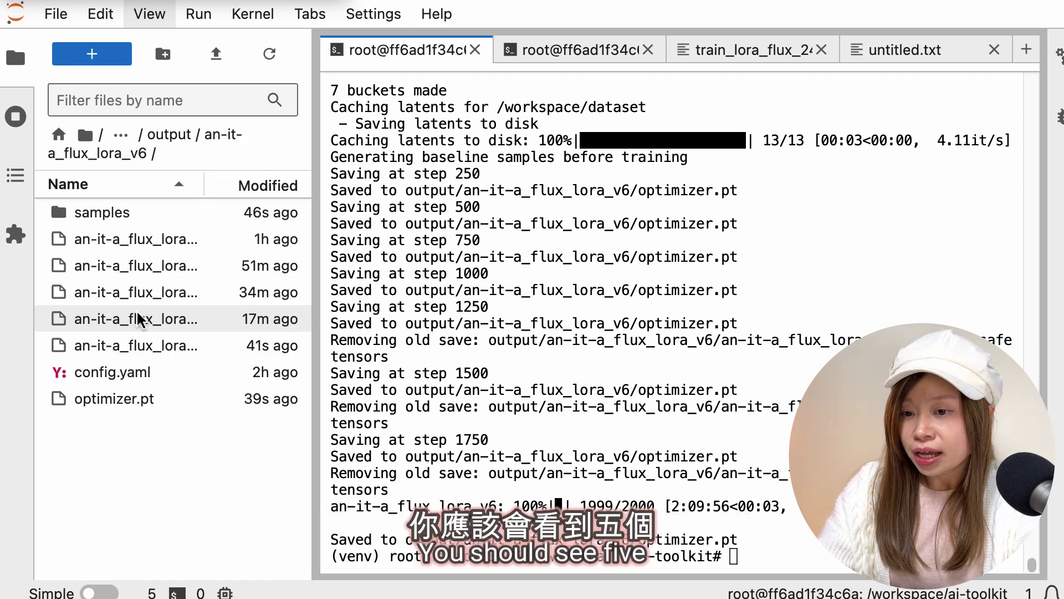
{"action": "left_click_drag", "start_coordinate": [312, 355], "coordinate": [579, 355]}
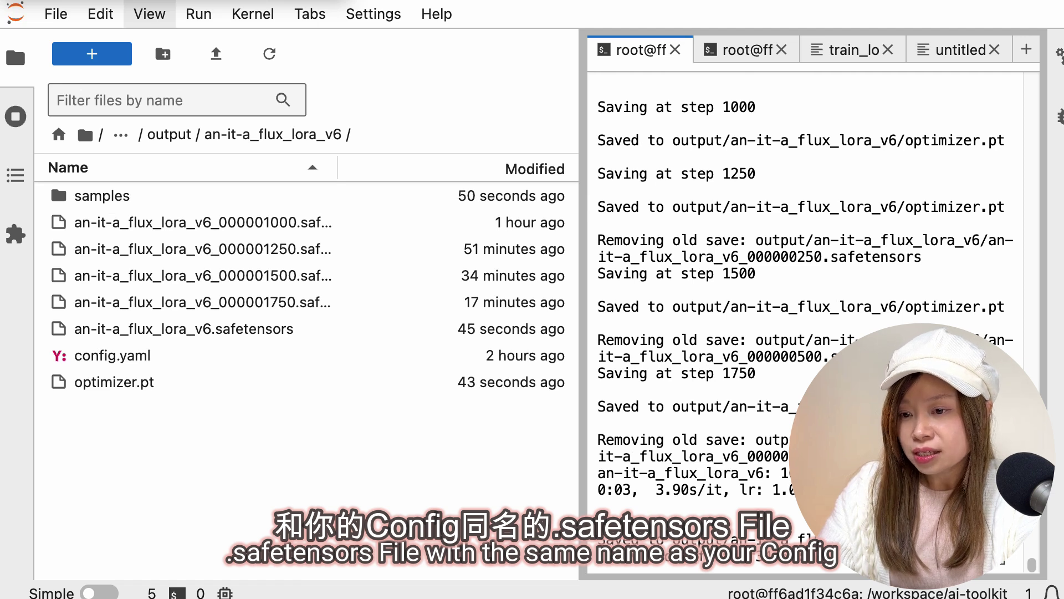
{"action": "left_click", "coordinate": [249, 330]}
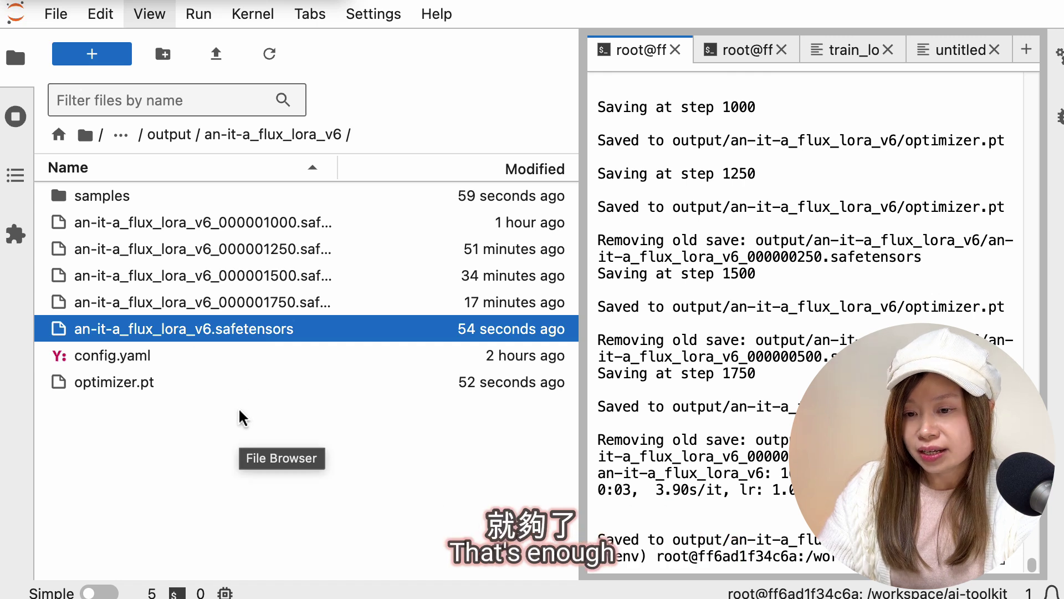
{"action": "right_click", "coordinate": [257, 331]}
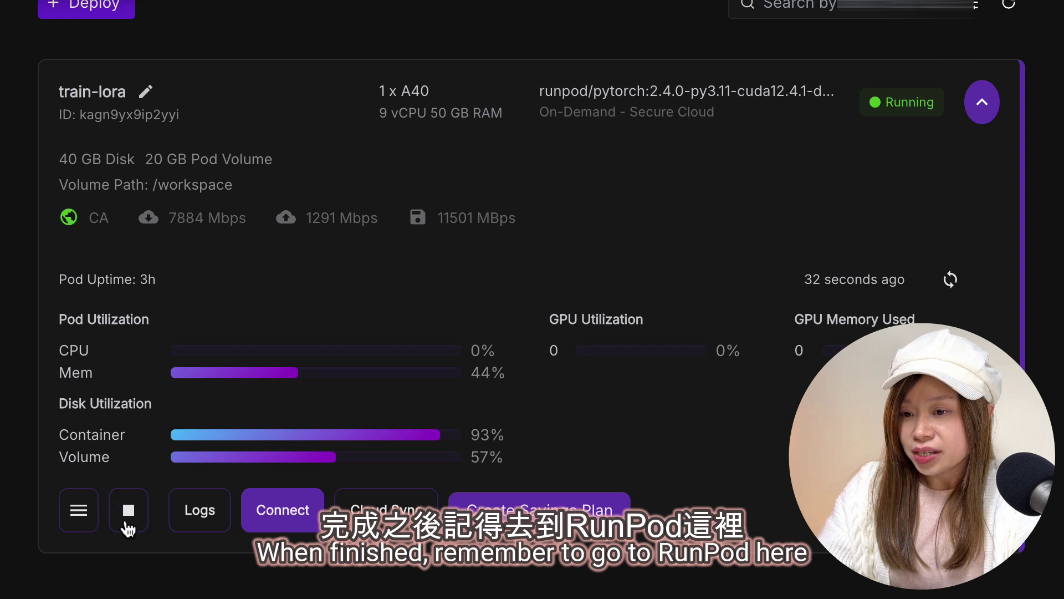
Switch to RunPod, stop the train-lora pod and terminate it.
{"action": "left_click", "coordinate": [132, 516]}
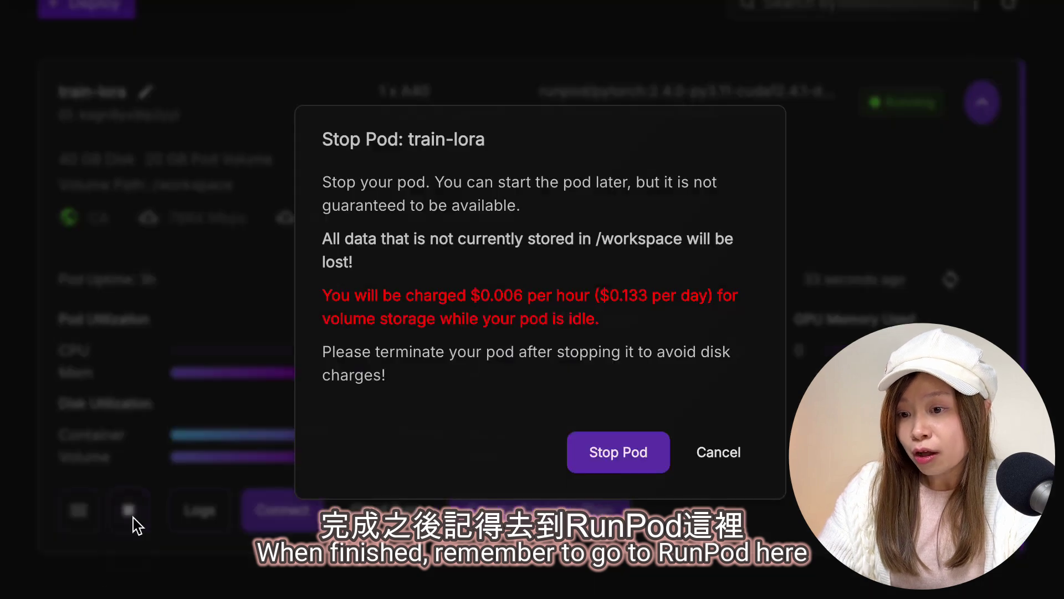
{"action": "left_click", "coordinate": [621, 450]}
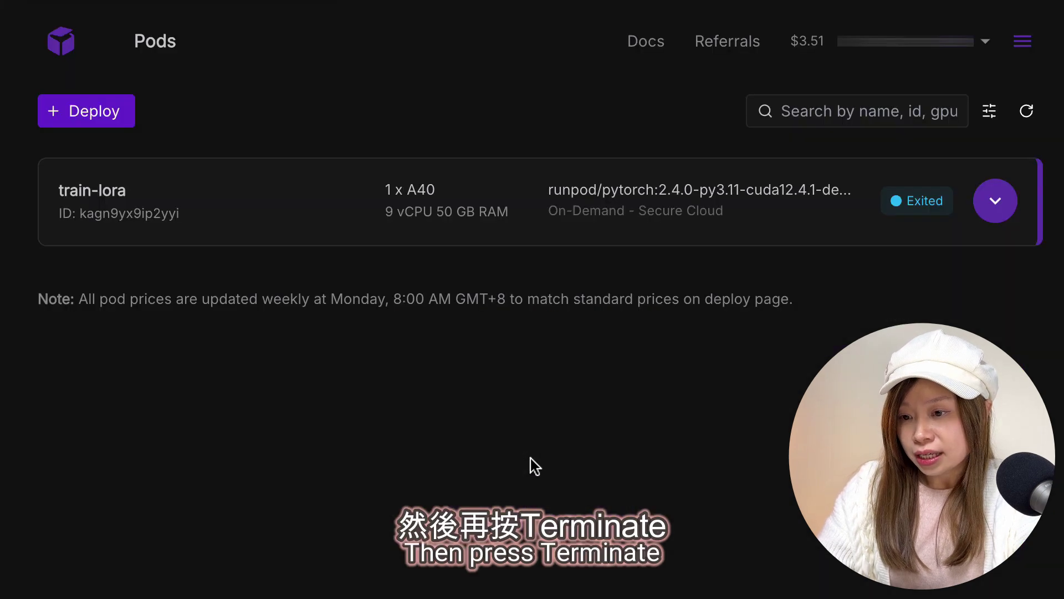
{"action": "left_click", "coordinate": [603, 204]}
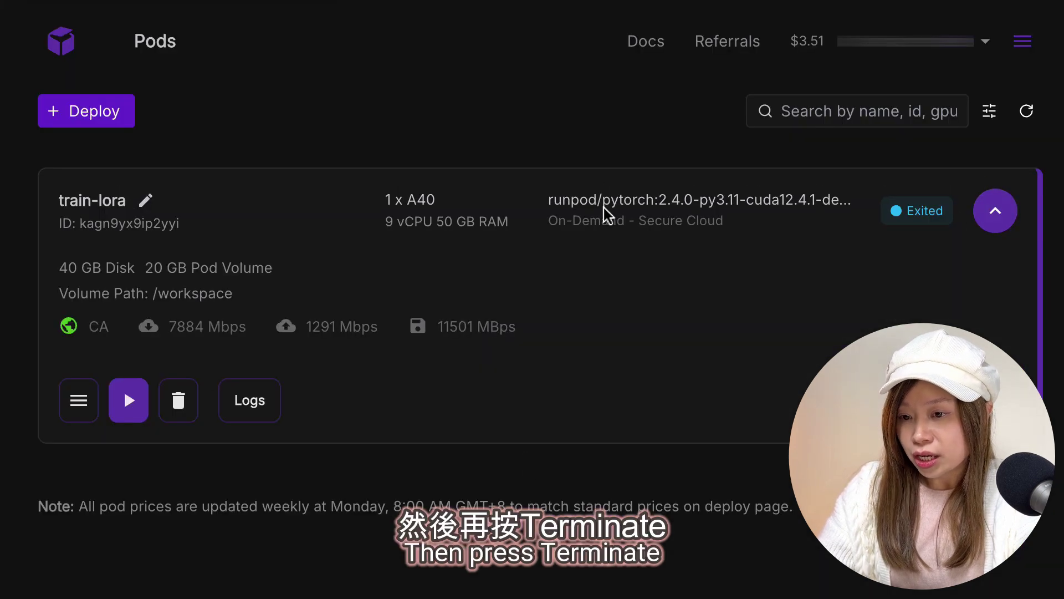
{"action": "left_click", "coordinate": [178, 400]}
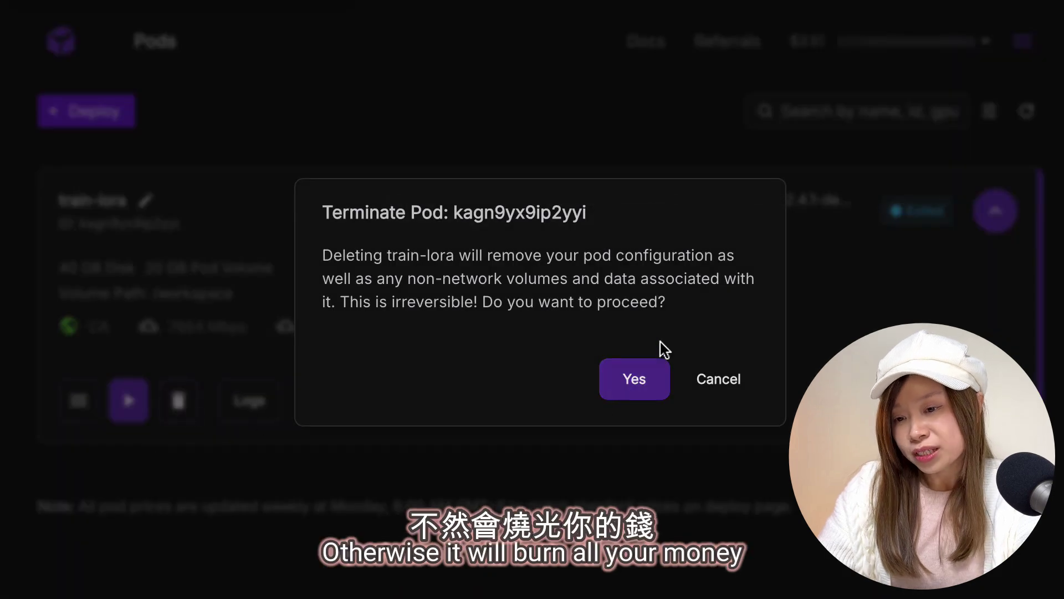
{"action": "left_click", "coordinate": [643, 374]}
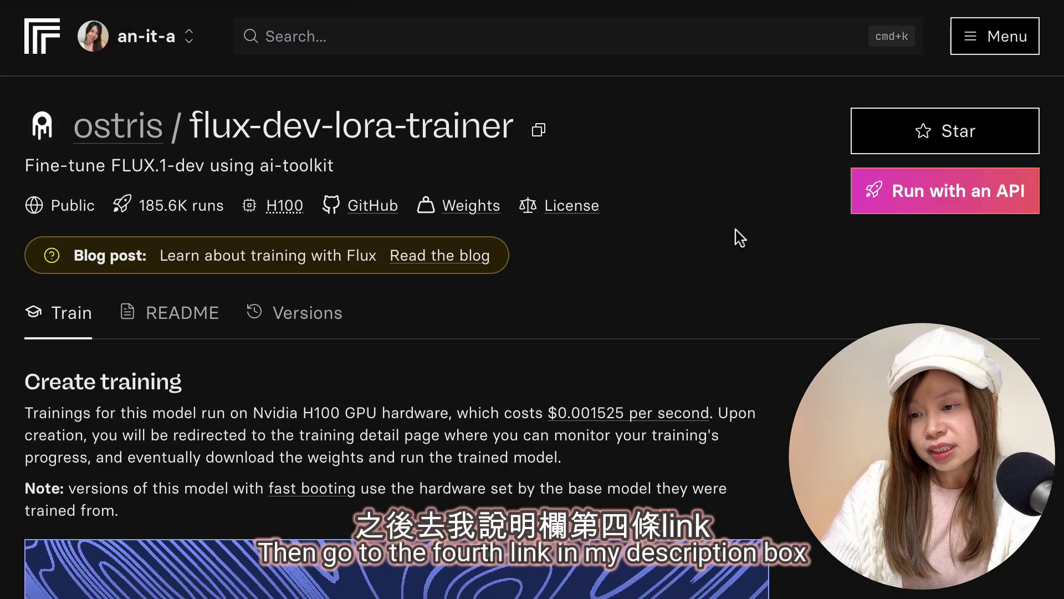
On Replicate's ostris/flux-dev-lora-trainer page, set the destination to a new private model named with the trigger word plus "_flux_lora_v7".
{"action": "scroll", "coordinate": [720, 218], "scroll_direction": "down", "scroll_amount": 3}
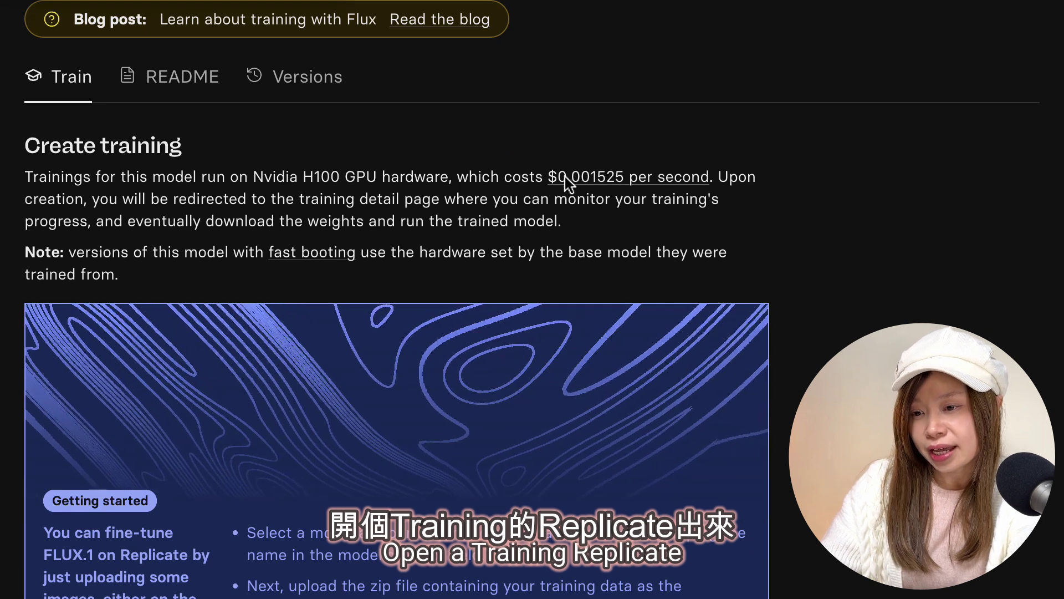
{"action": "scroll", "coordinate": [701, 216], "scroll_direction": "down", "scroll_amount": 9}
{"action": "scroll", "coordinate": [701, 216], "scroll_direction": "down", "scroll_amount": 1}
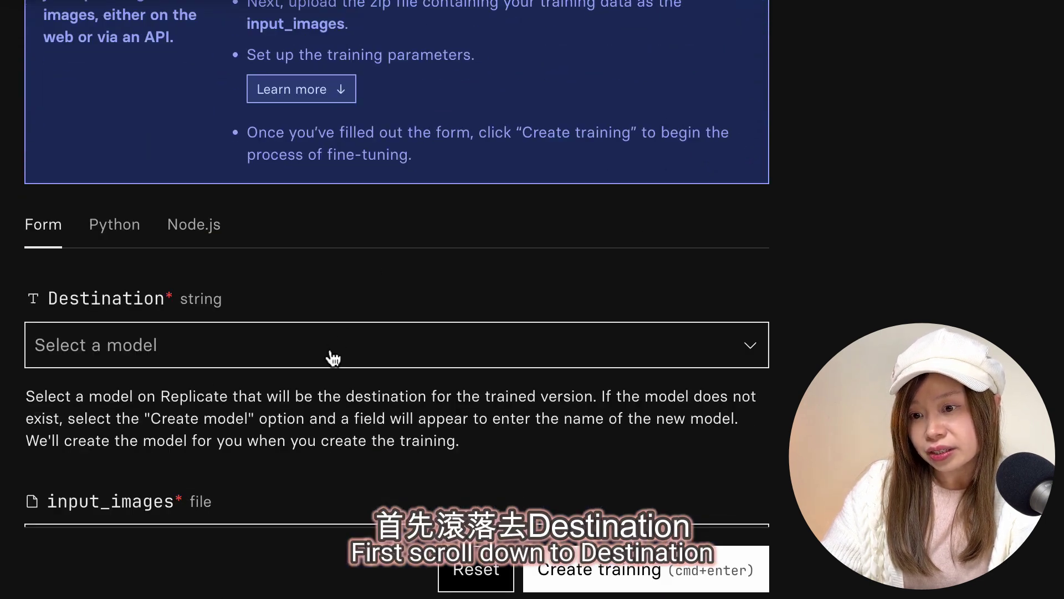
{"action": "left_click", "coordinate": [332, 357]}
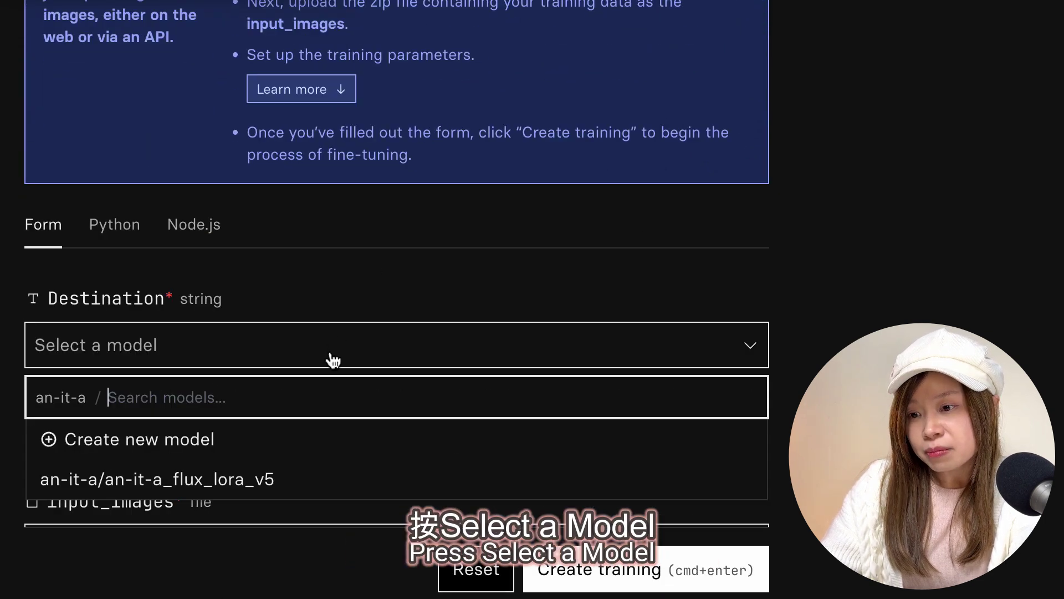
{"action": "left_click", "coordinate": [137, 439]}
{"action": "type", "text": "an-it"}
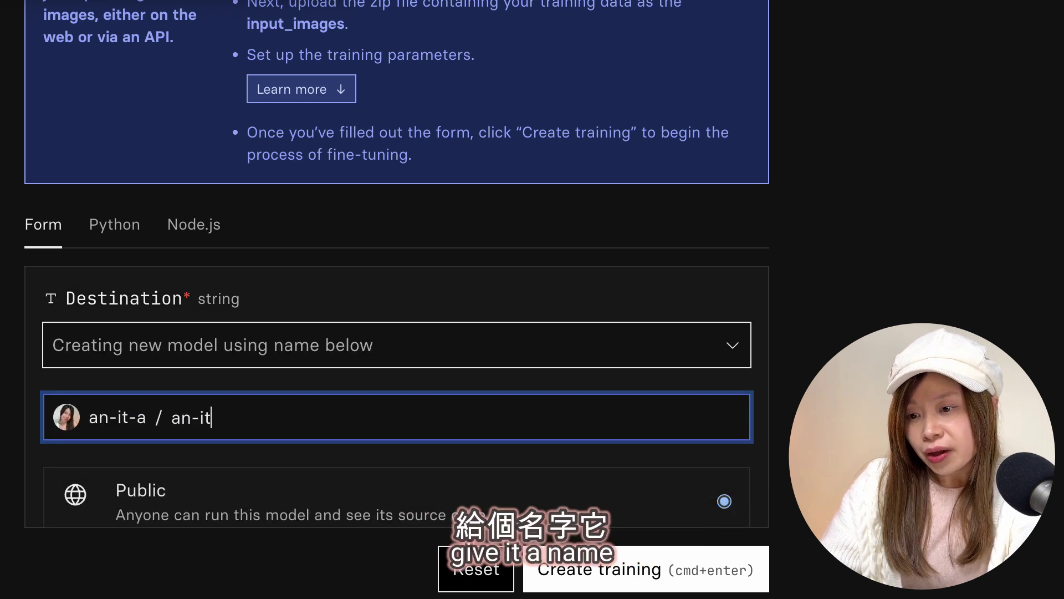
{"action": "type", "text": "-a_flux_lo"}
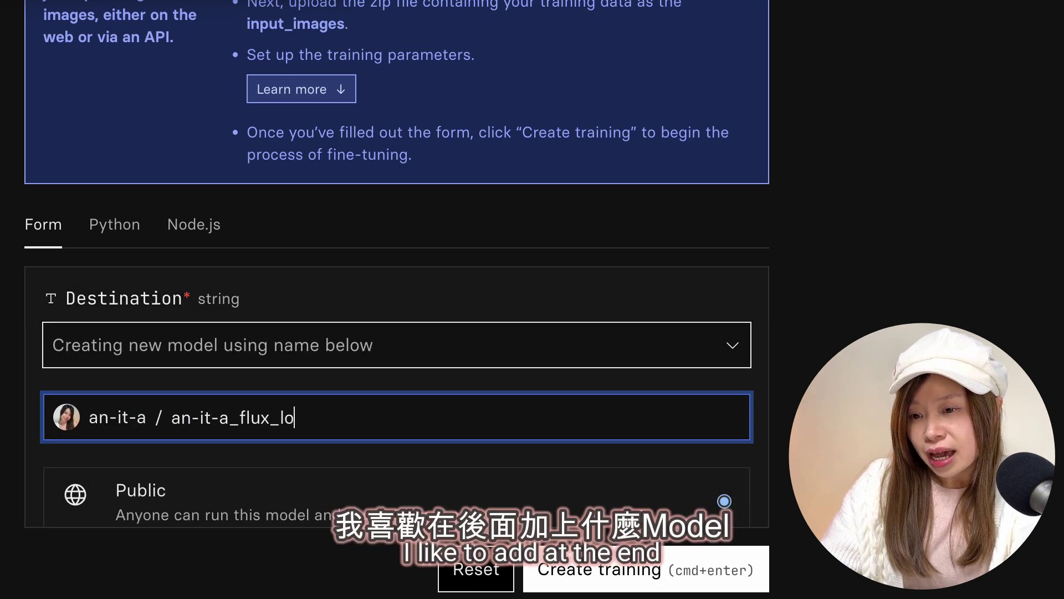
{"action": "type", "text": "ra_v6"}
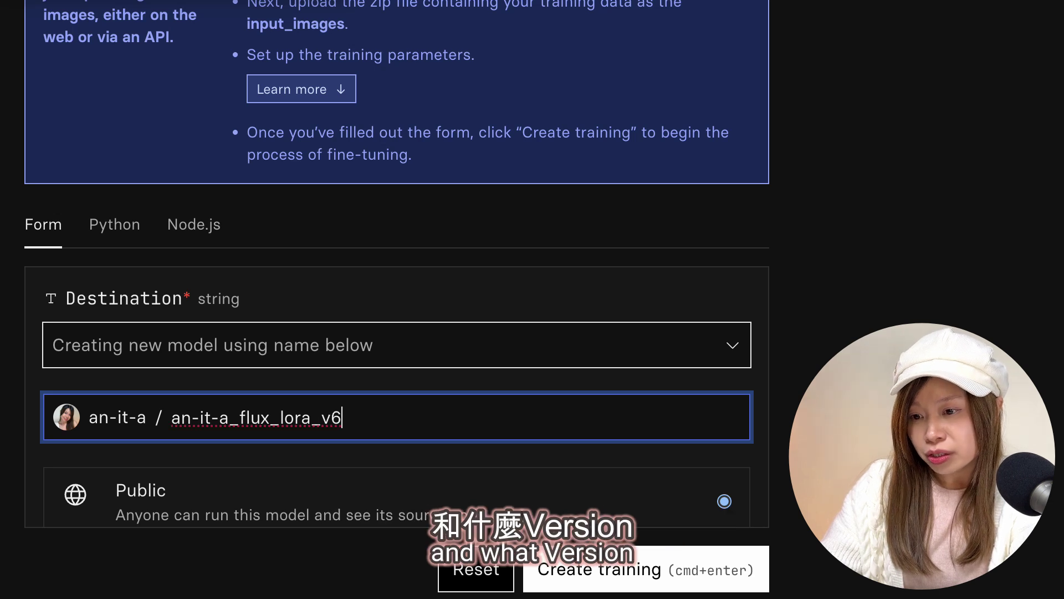
{"action": "scroll", "coordinate": [321, 388], "scroll_direction": "down", "scroll_amount": 2}
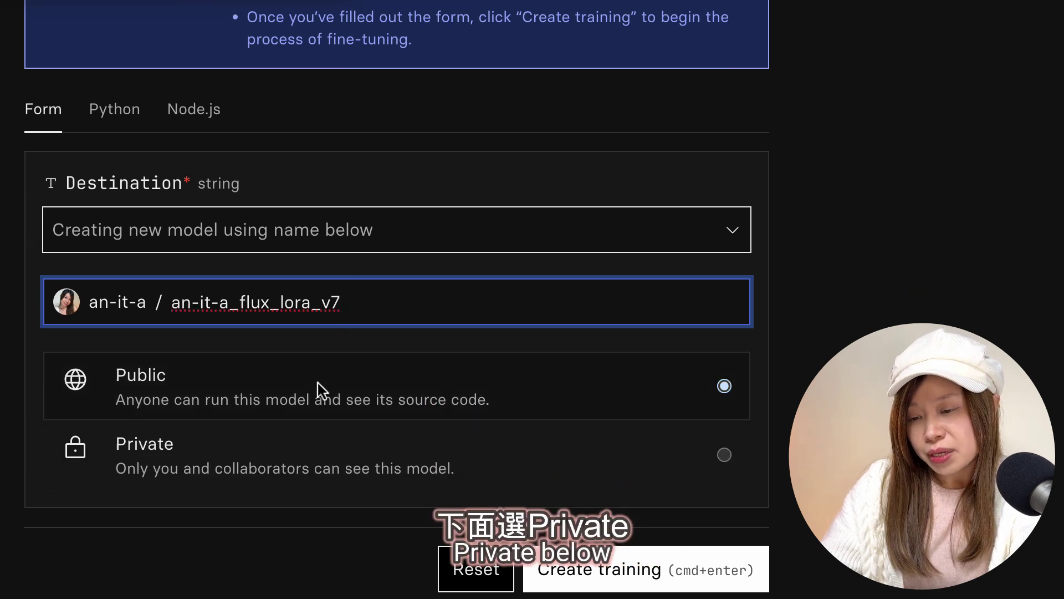
{"action": "left_click", "coordinate": [159, 458]}
Upload dataset.zip as the training data for input_images.
{"action": "scroll", "coordinate": [336, 377], "scroll_direction": "down", "scroll_amount": 1}
{"action": "scroll", "coordinate": [336, 376], "scroll_direction": "down", "scroll_amount": 2}
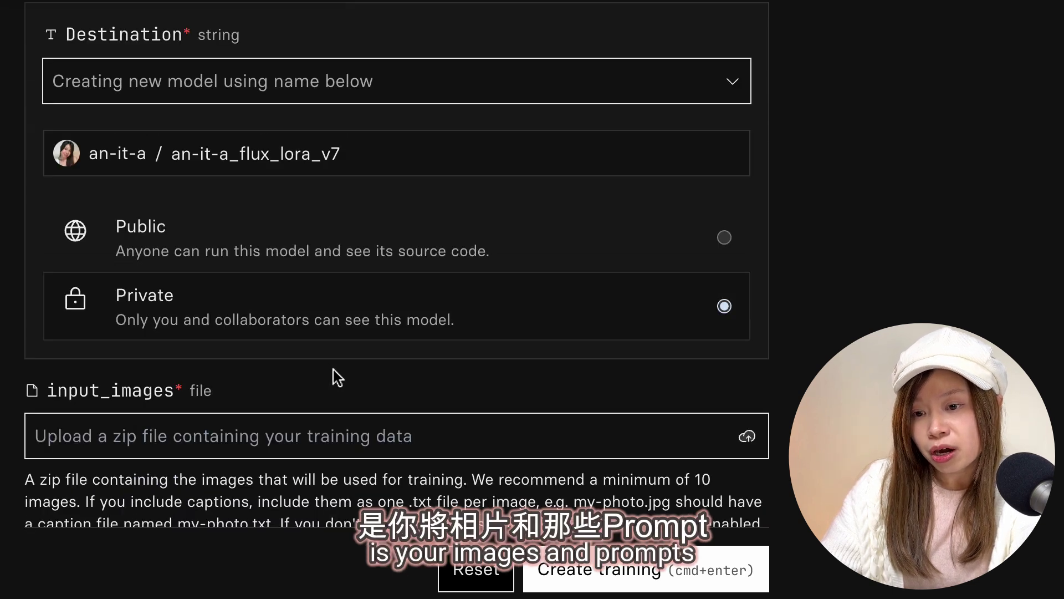
{"action": "scroll", "coordinate": [337, 377], "scroll_direction": "down", "scroll_amount": 1}
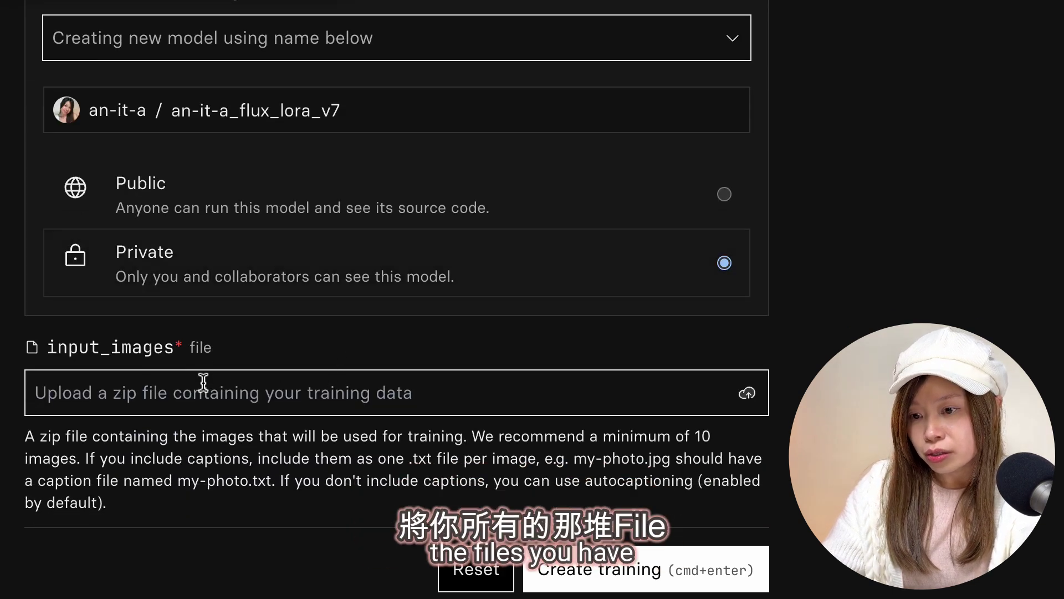
{"action": "left_click", "coordinate": [747, 393]}
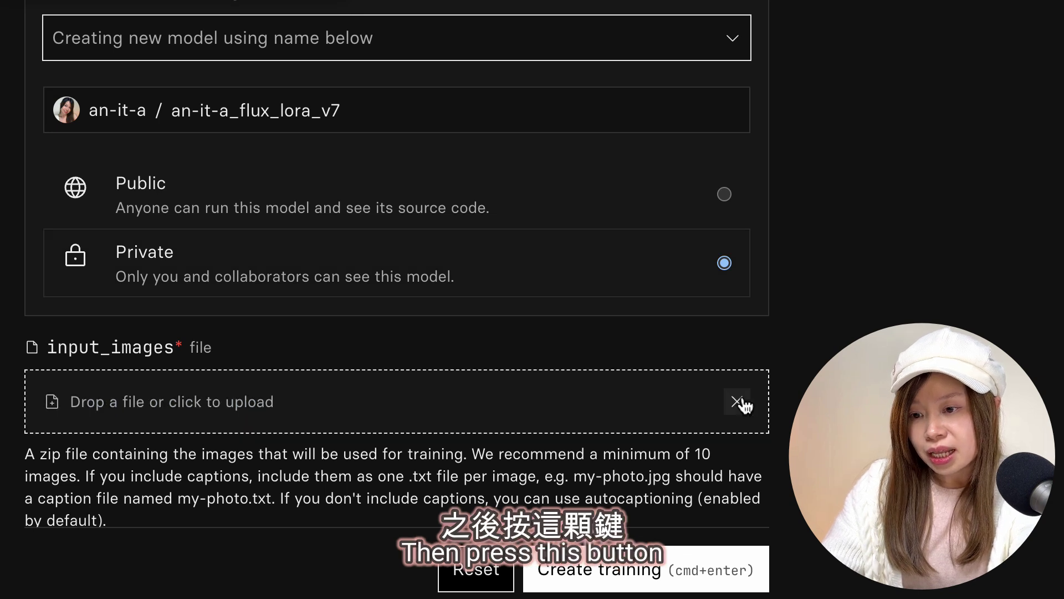
{"action": "left_click", "coordinate": [138, 404]}
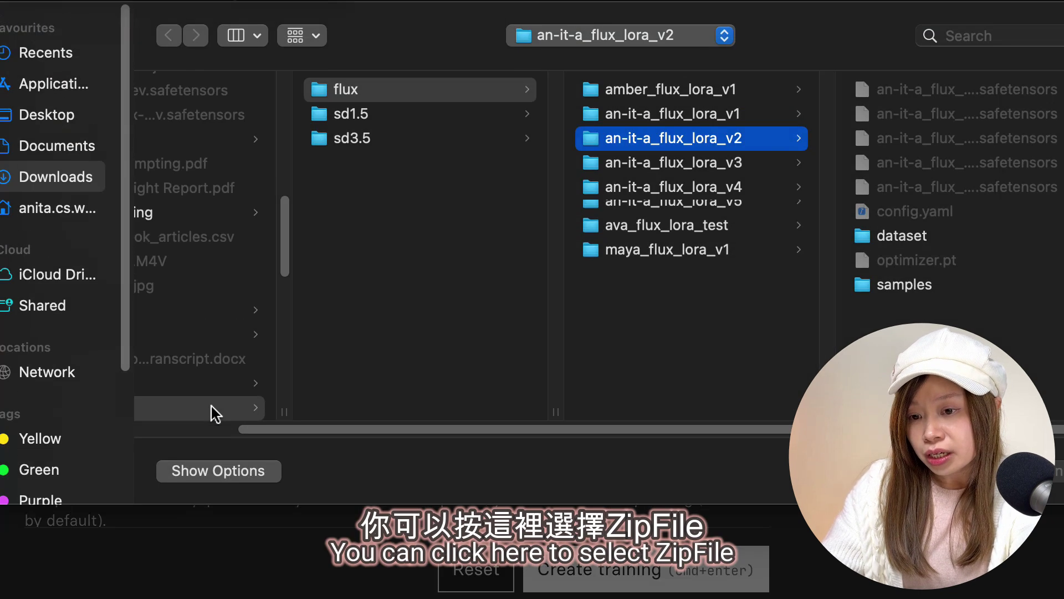
{"action": "key", "text": "Escape"}
{"action": "left_click_drag", "start_coordinate": [0, 404], "coordinate": [128, 406]}
Replace the default trigger_word with the trigger word used in the captions, and turn off autocaption.
{"action": "scroll", "coordinate": [181, 425], "scroll_direction": "down", "scroll_amount": 5}
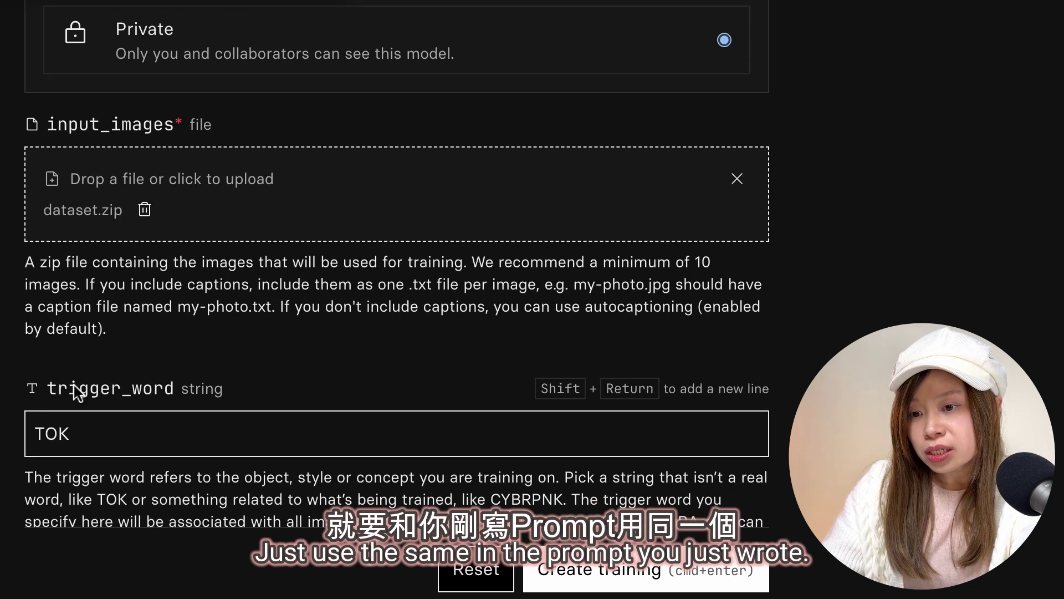
{"action": "left_click", "coordinate": [64, 431]}
{"action": "key", "text": "super+a"}
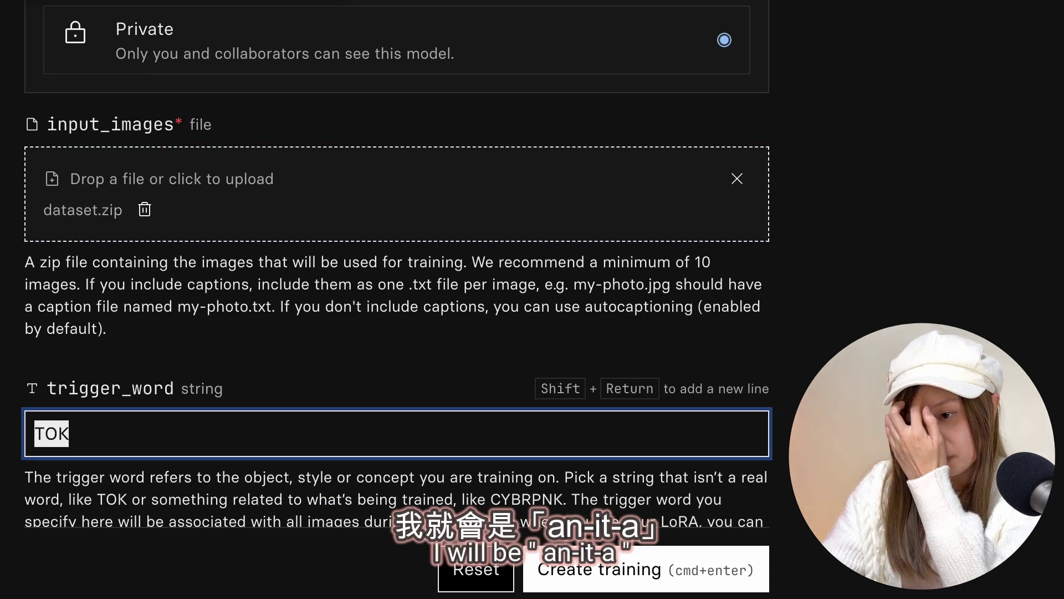
{"action": "type", "text": "an-it-a"}
{"action": "scroll", "coordinate": [388, 333], "scroll_direction": "down", "scroll_amount": 5}
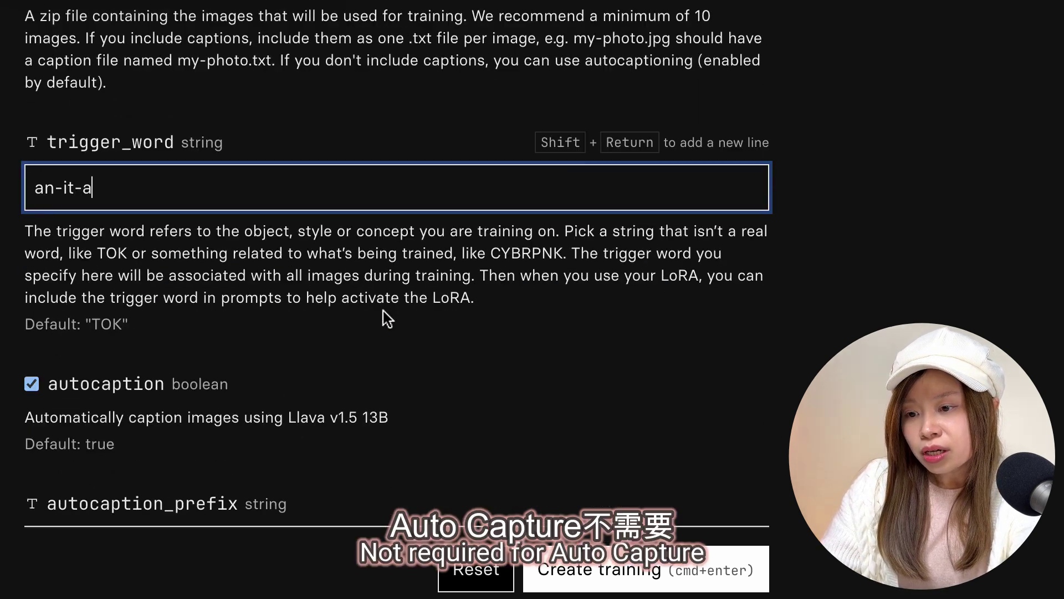
{"action": "left_click", "coordinate": [31, 340]}
Set the number of training steps to 2000.
{"action": "scroll", "coordinate": [423, 396], "scroll_direction": "down", "scroll_amount": 5}
{"action": "scroll", "coordinate": [423, 397], "scroll_direction": "down", "scroll_amount": 5}
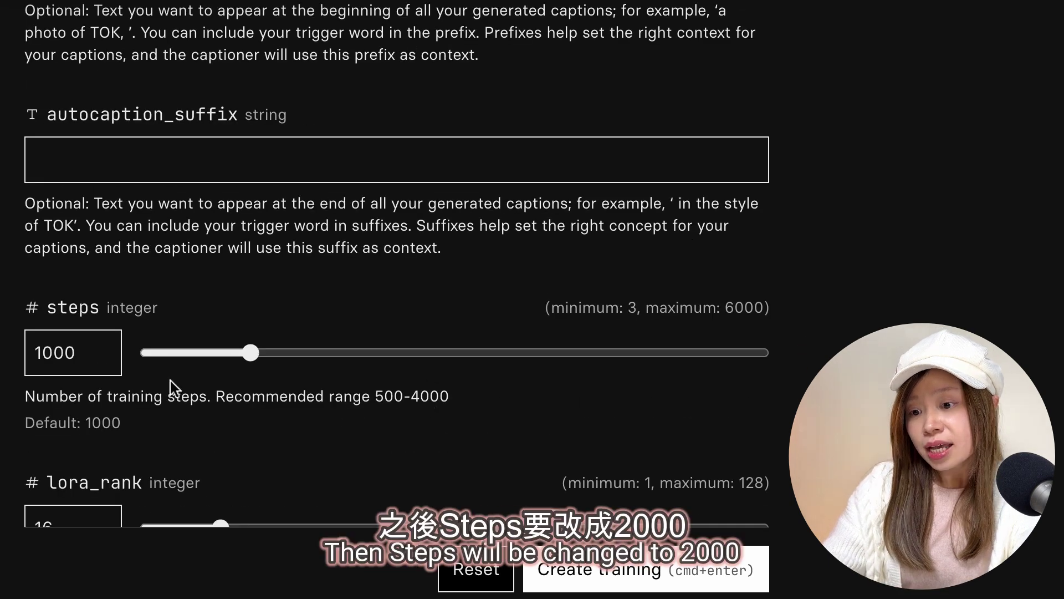
{"action": "double_click", "coordinate": [40, 352]}
{"action": "type", "text": "2000"}
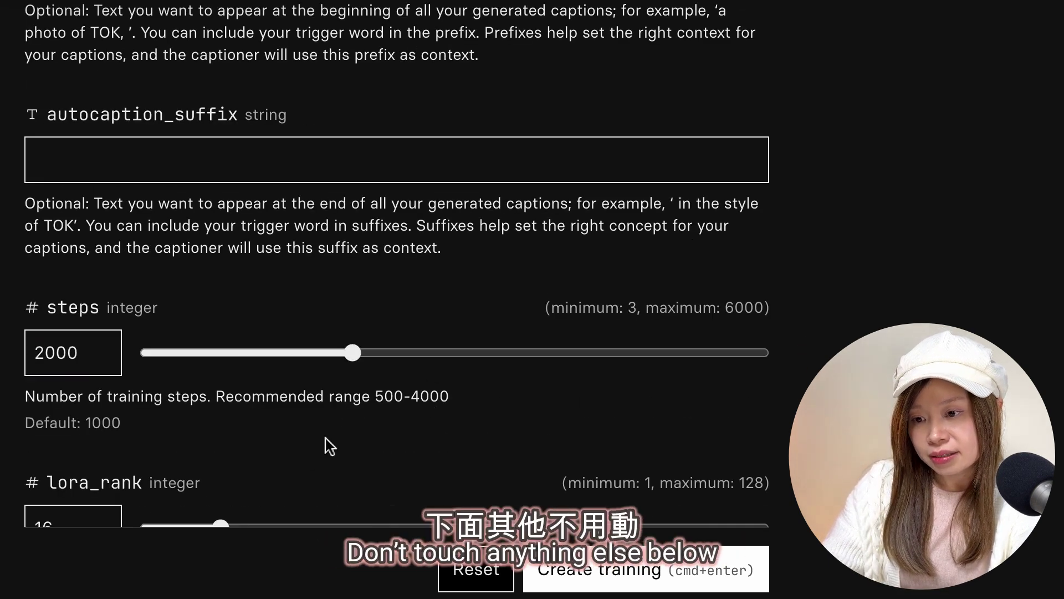
Create the training with the remaining settings at their defaults, and download the trained weights once it finishes.
{"action": "scroll", "coordinate": [328, 444], "scroll_direction": "down", "scroll_amount": 15}
{"action": "left_click", "coordinate": [608, 502]}
{"action": "scroll", "coordinate": [737, 233], "scroll_direction": "down", "scroll_amount": 4}
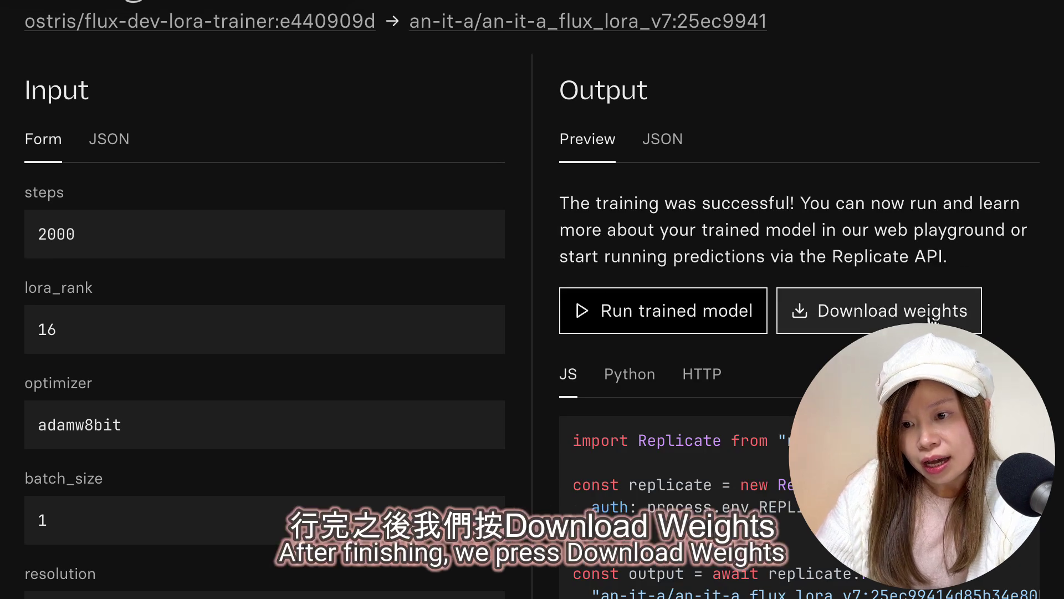
{"action": "left_click", "coordinate": [931, 317]}
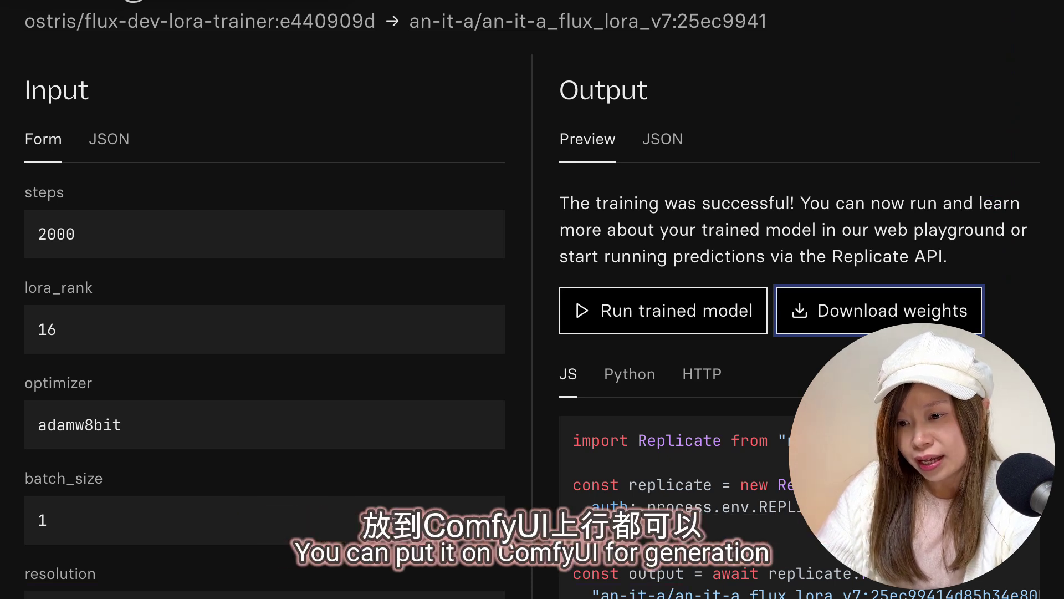
Open the newly trained model's playground from the finished training to run it.
{"action": "scroll", "coordinate": [620, 355], "scroll_direction": "up", "scroll_amount": 1}
{"action": "left_click", "coordinate": [660, 360]}
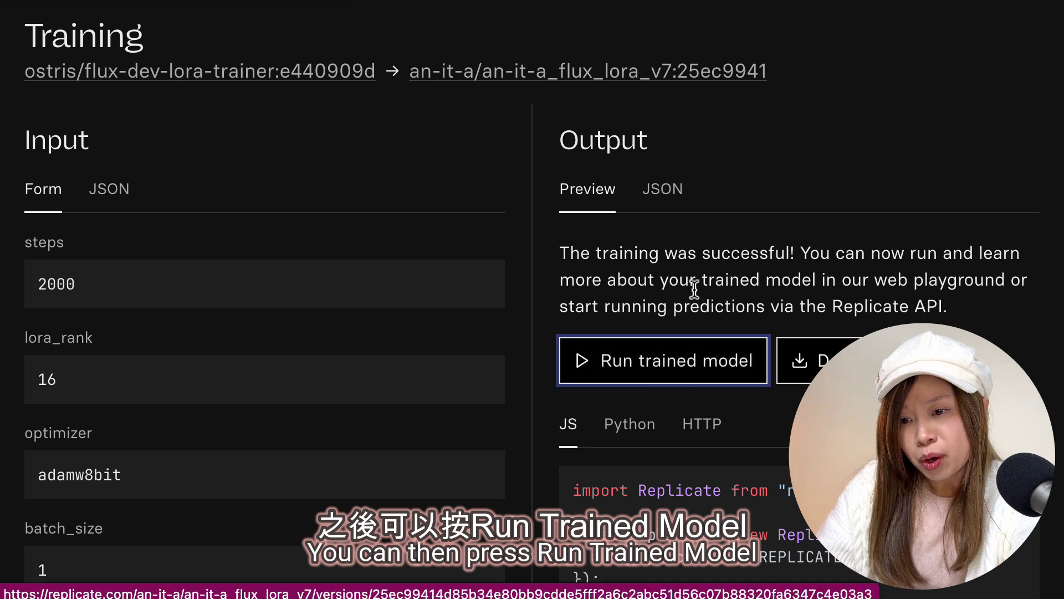
{"action": "scroll", "coordinate": [743, 404], "scroll_direction": "down", "scroll_amount": 5}
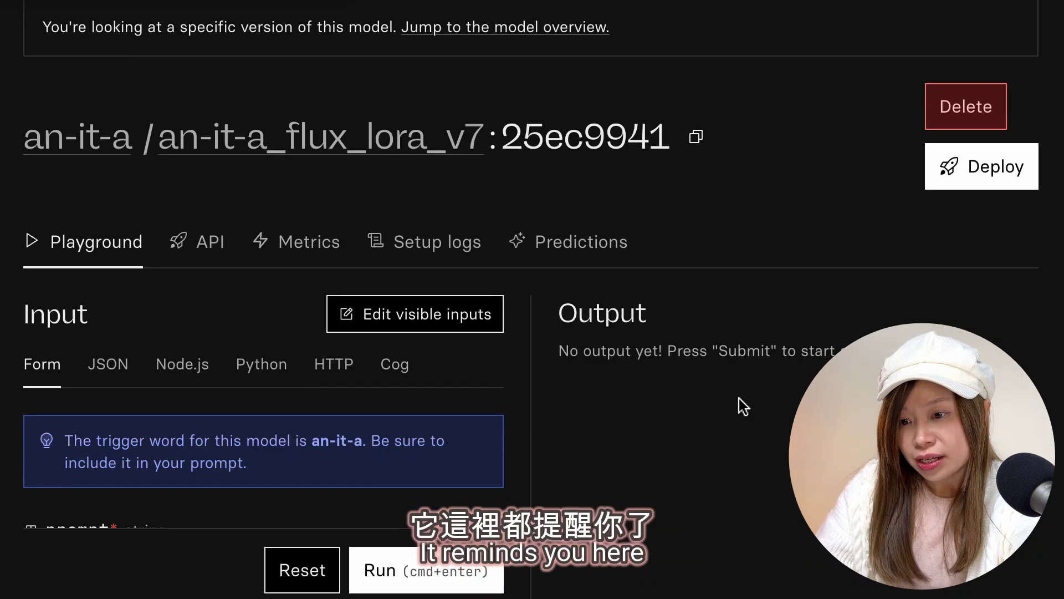
Enter a simple prompt reading "a photo of" followed by the model's trigger word.
{"action": "left_click_drag", "start_coordinate": [312, 344], "coordinate": [361, 347]}
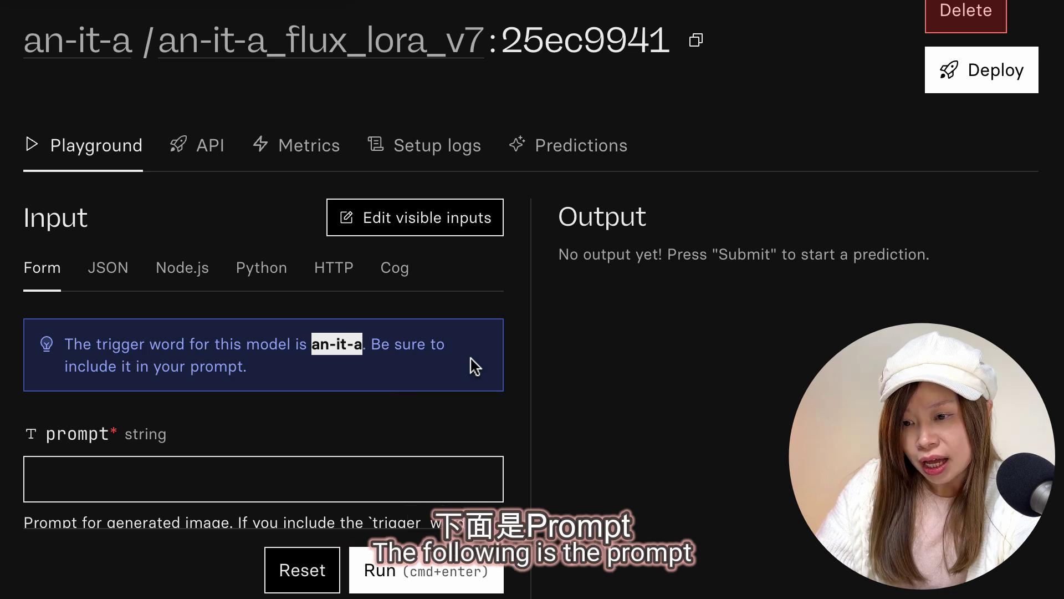
{"action": "scroll", "coordinate": [516, 354], "scroll_direction": "down", "scroll_amount": 2}
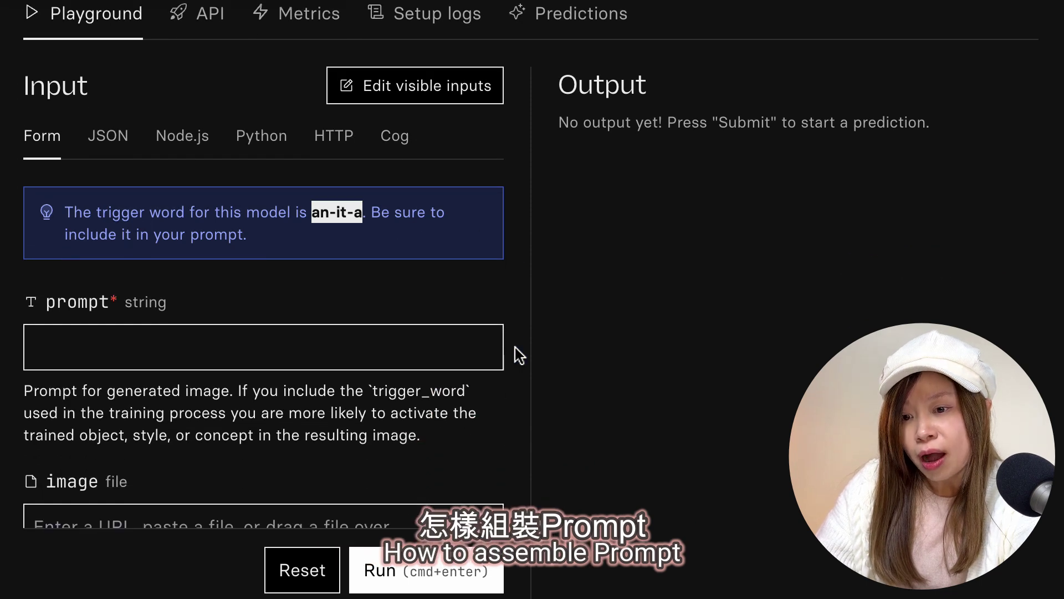
{"action": "left_click", "coordinate": [403, 345]}
{"action": "type", "text": "a pho"}
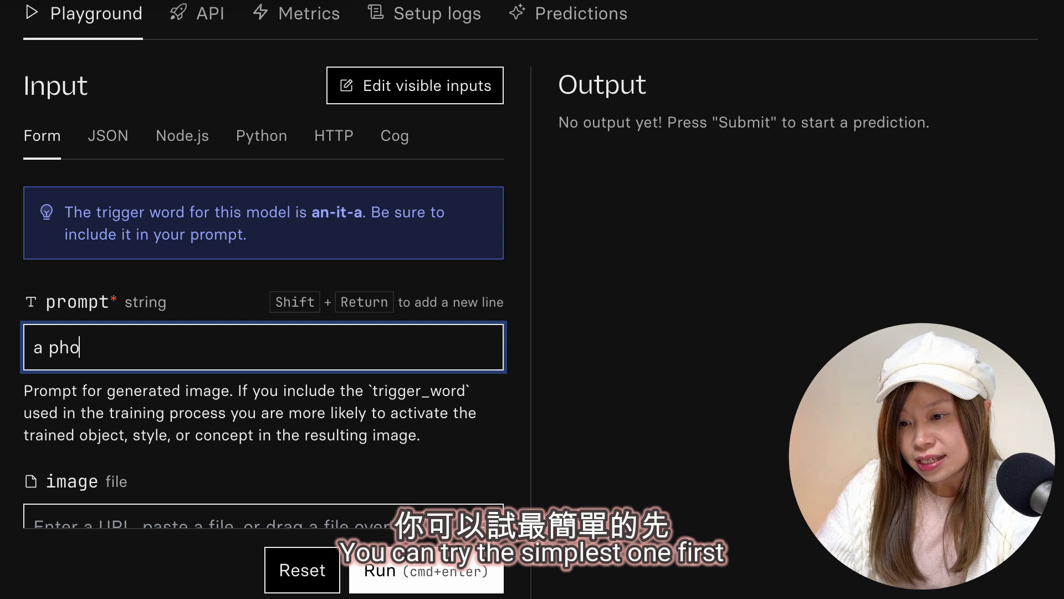
{"action": "type", "text": "to of an-i"}
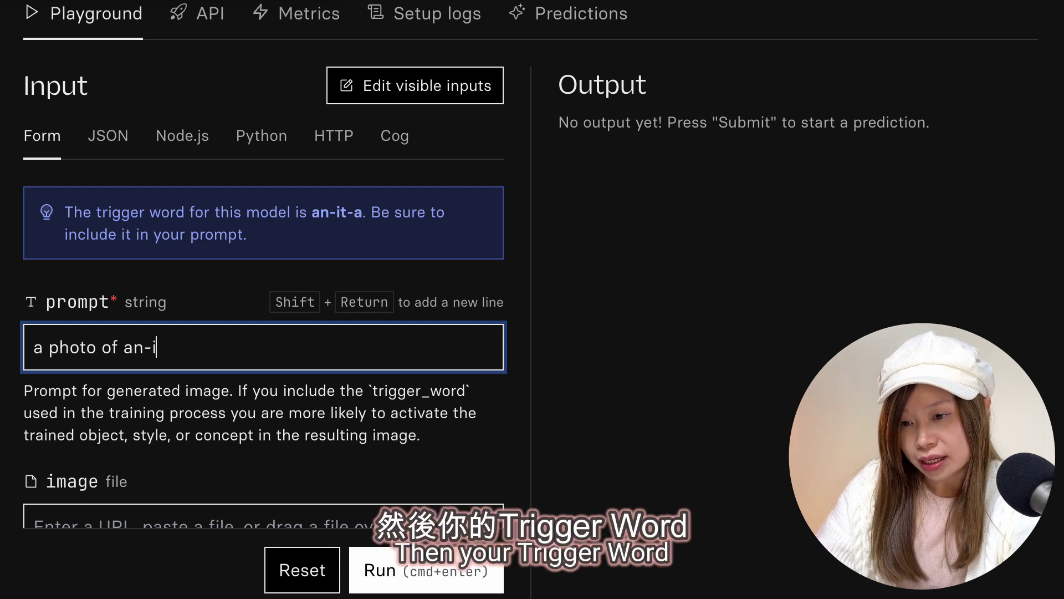
{"action": "type", "text": "t-a"}
Leave the image and mask inputs empty and choose the 1:1 aspect ratio.
{"action": "scroll", "coordinate": [456, 397], "scroll_direction": "down", "scroll_amount": 5}
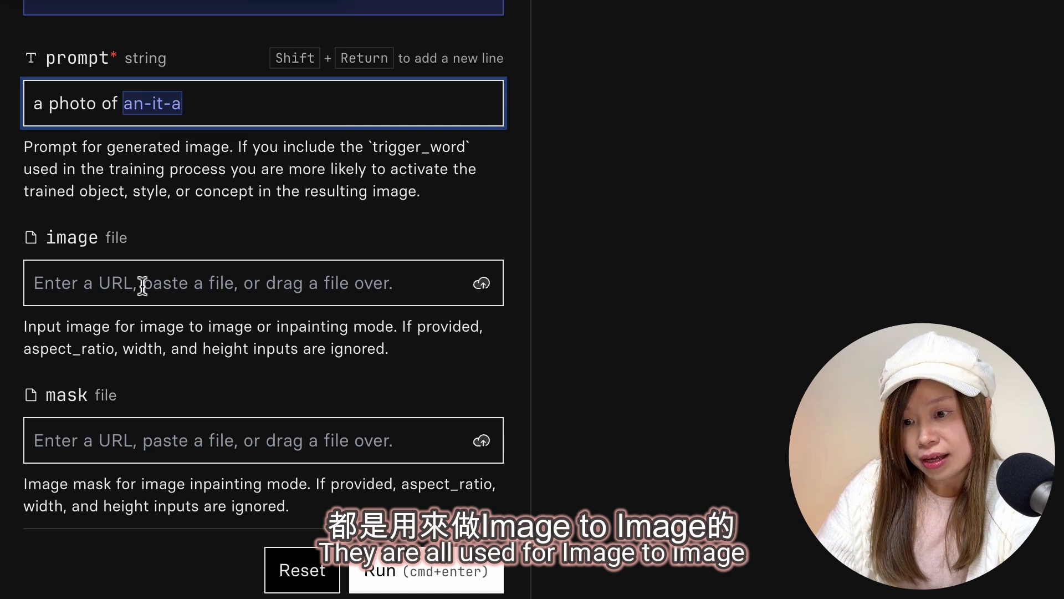
{"action": "scroll", "coordinate": [339, 347], "scroll_direction": "down", "scroll_amount": 5}
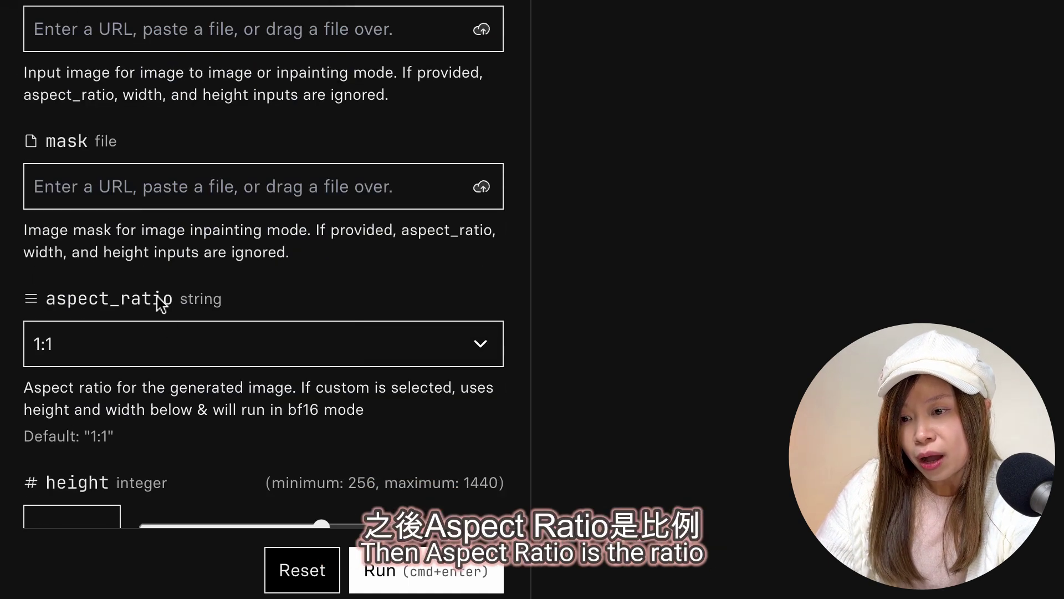
{"action": "left_click", "coordinate": [166, 356]}
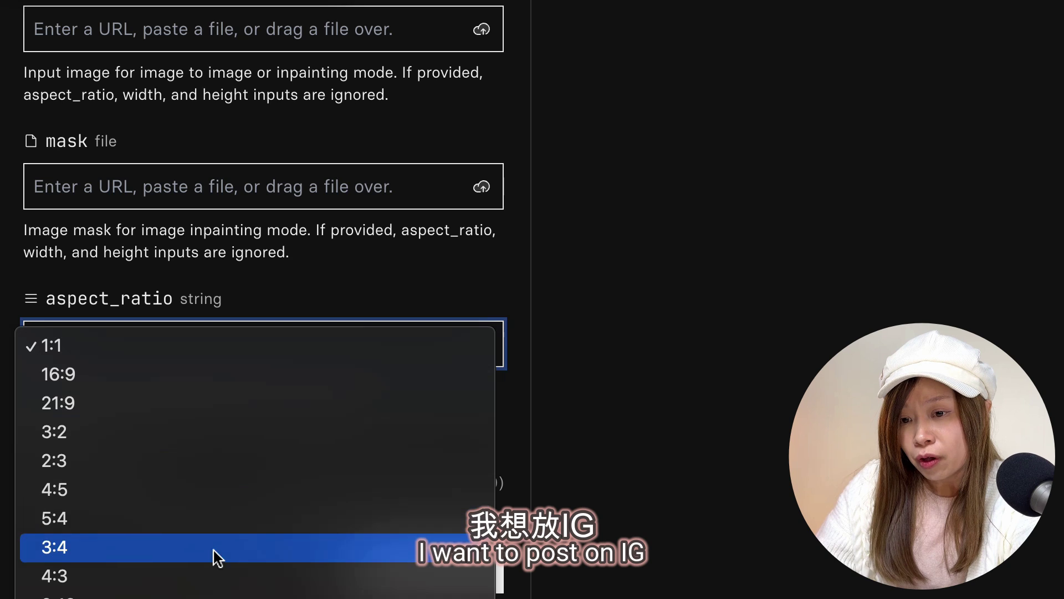
{"action": "left_click", "coordinate": [244, 345]}
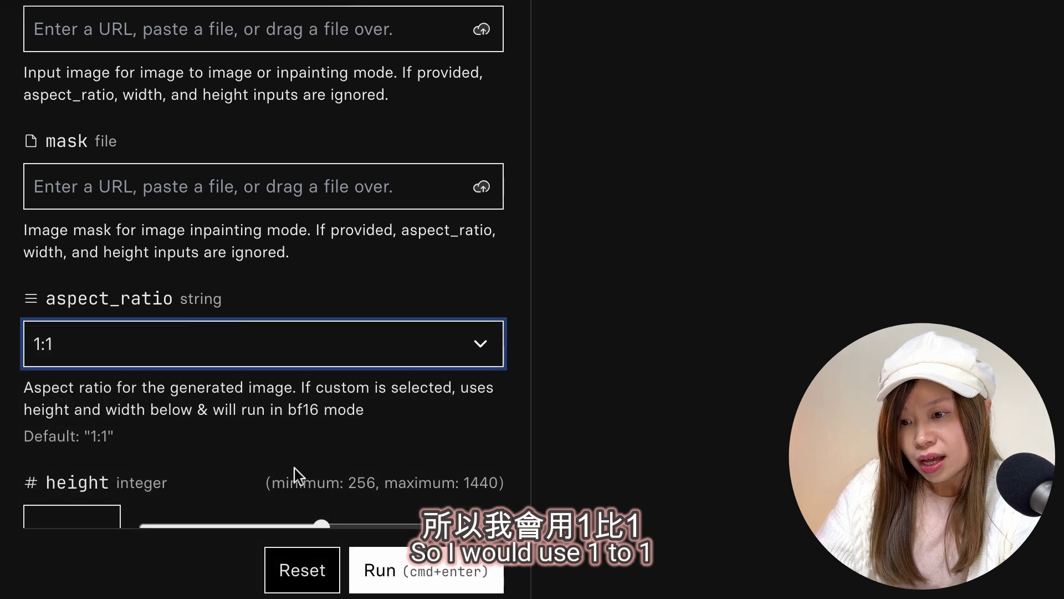
Generate one image with the dev model, 28 inference steps and guidance scale 3, and view the output.
{"action": "scroll", "coordinate": [294, 475], "scroll_direction": "down", "scroll_amount": 14}
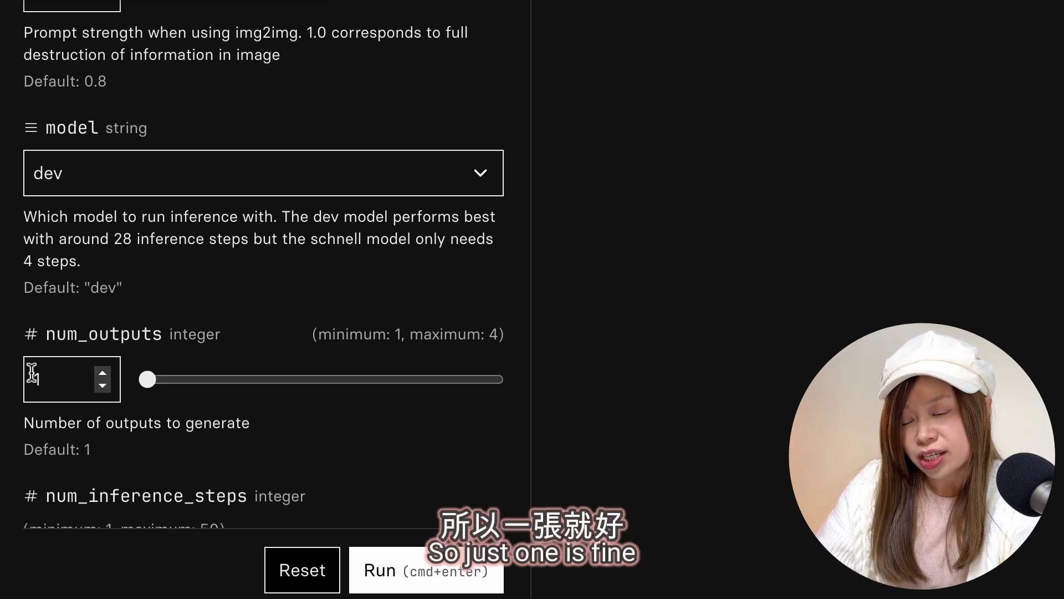
{"action": "scroll", "coordinate": [392, 359], "scroll_direction": "down", "scroll_amount": 6}
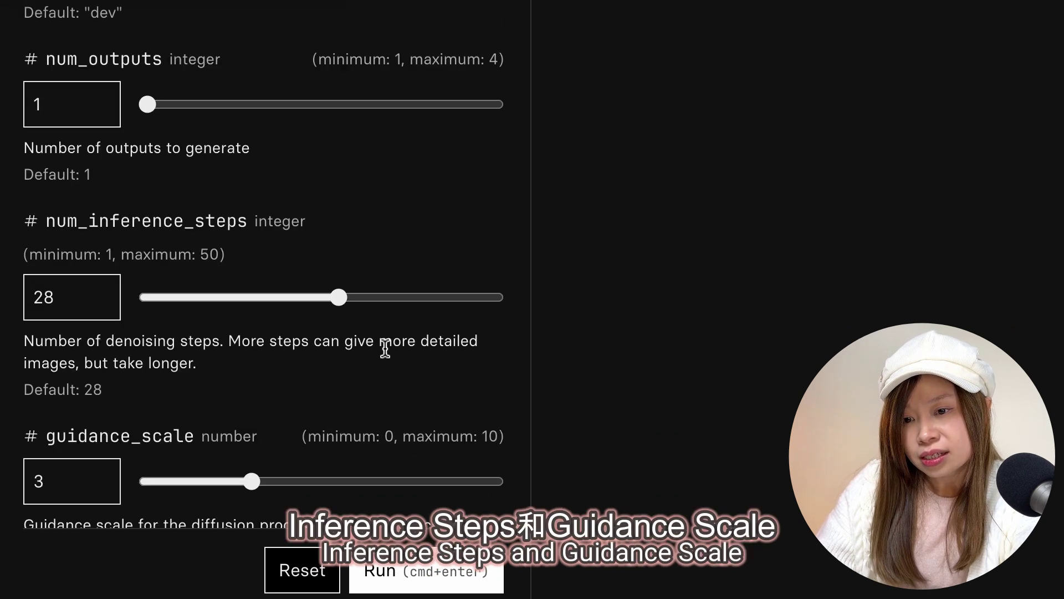
{"action": "scroll", "coordinate": [333, 254], "scroll_direction": "down", "scroll_amount": 4}
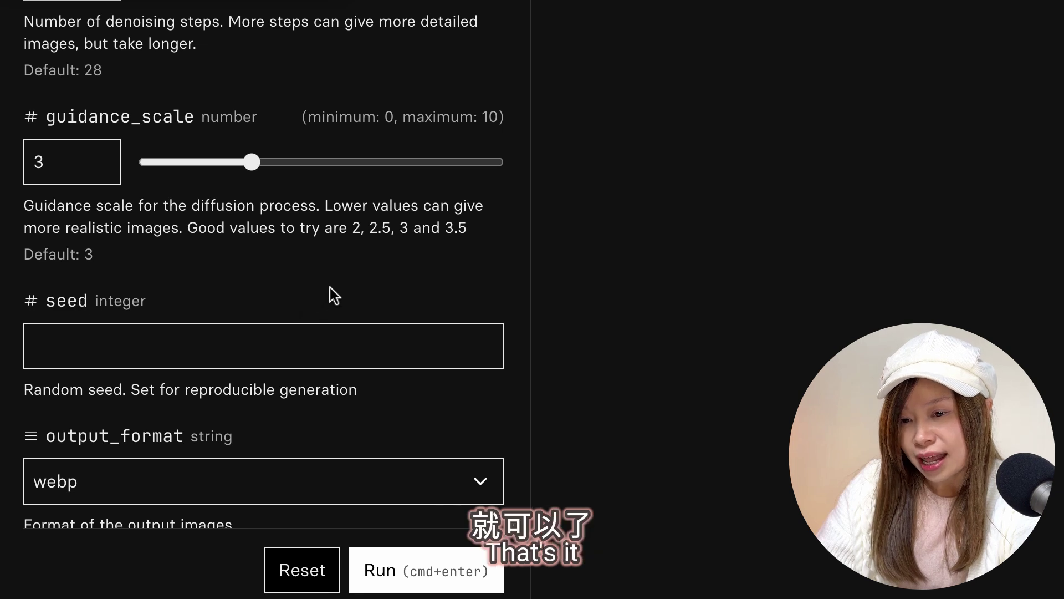
{"action": "scroll", "coordinate": [332, 293], "scroll_direction": "down", "scroll_amount": 20}
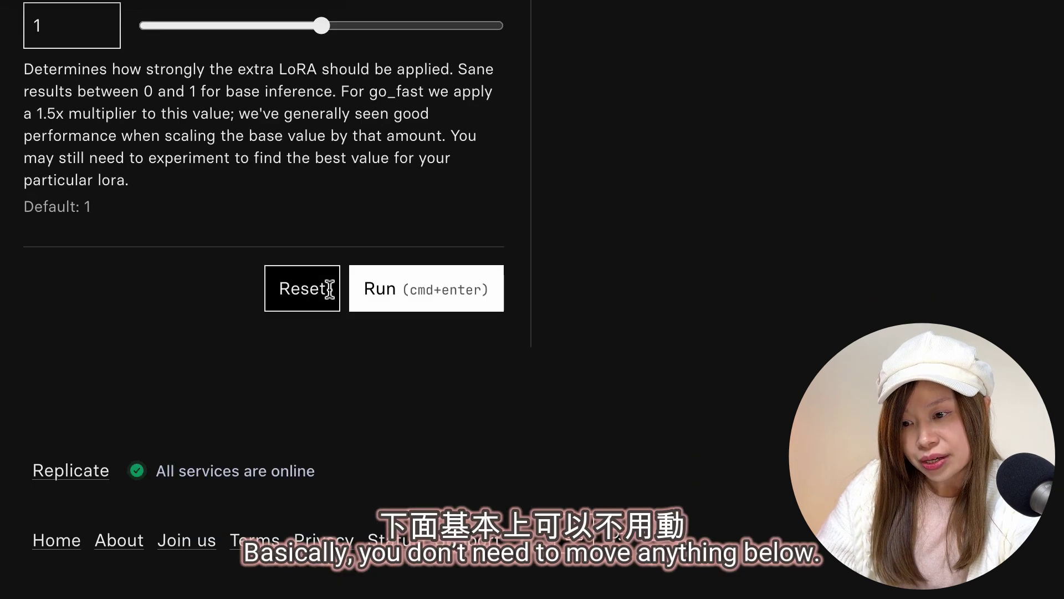
{"action": "left_click", "coordinate": [404, 295]}
{"action": "scroll", "coordinate": [640, 387], "scroll_direction": "up", "scroll_amount": 15}
{"action": "scroll", "coordinate": [643, 388], "scroll_direction": "up", "scroll_amount": 4}
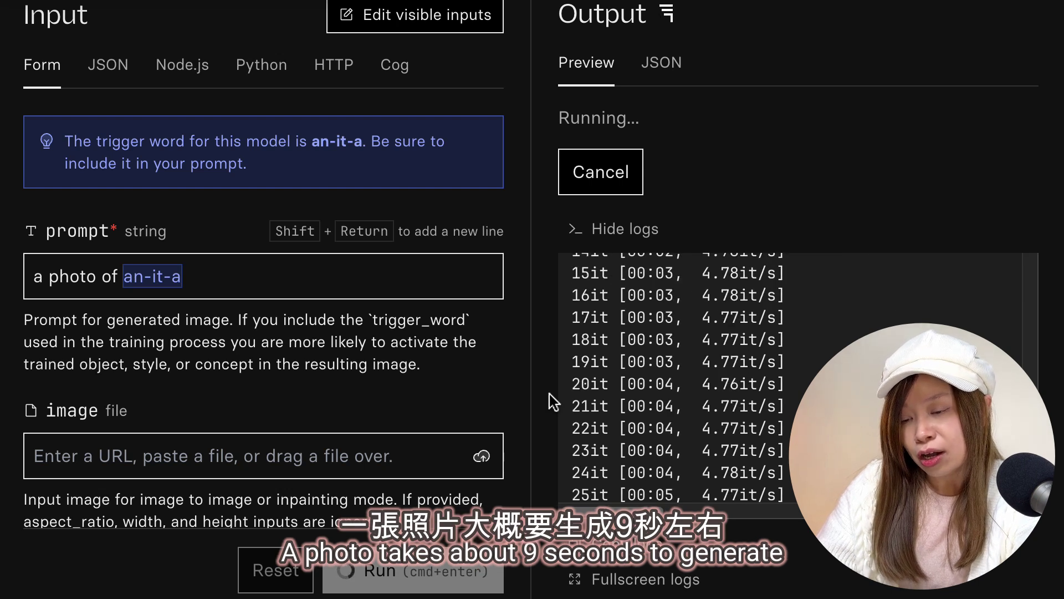
{"action": "scroll", "coordinate": [553, 402], "scroll_direction": "down", "scroll_amount": 5}
{"action": "scroll", "coordinate": [552, 401], "scroll_direction": "up", "scroll_amount": 4}
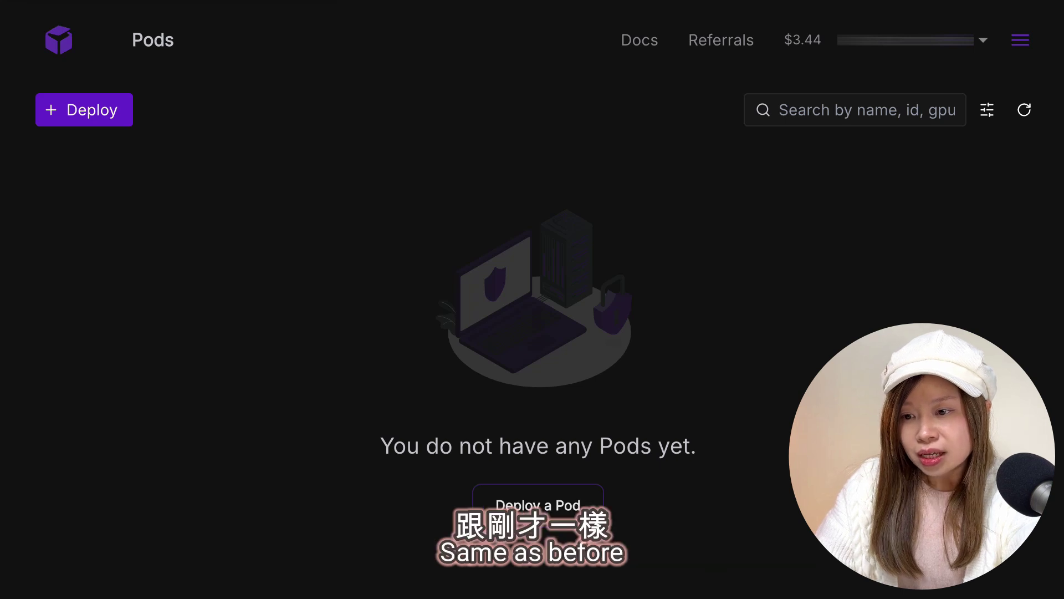
Switch to RunPod, start a new GPU pod deployment on the A40 and name the pod comfyui.
{"action": "left_click", "coordinate": [578, 502]}
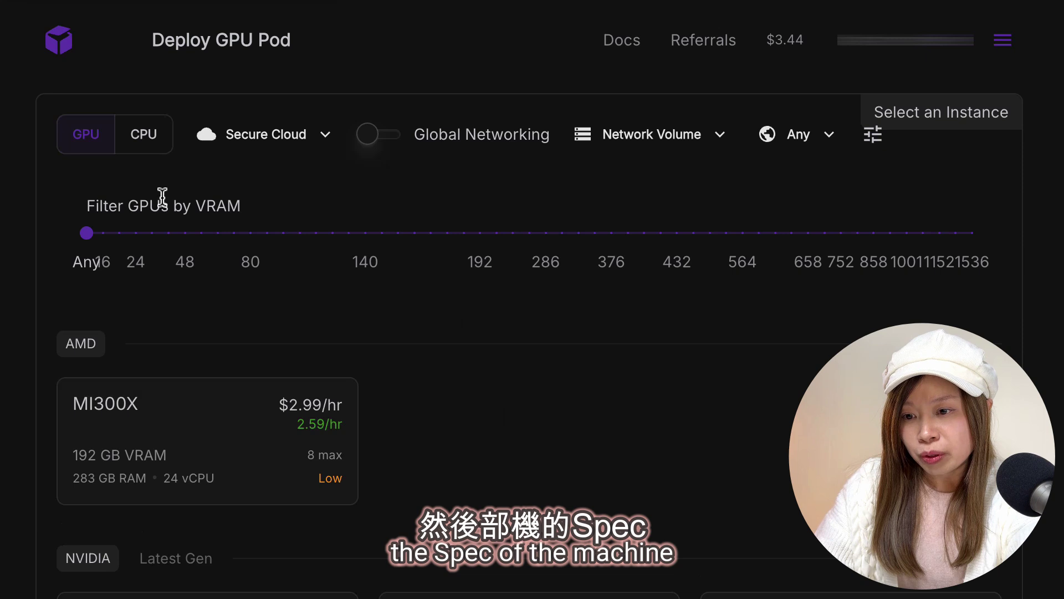
{"action": "scroll", "coordinate": [466, 259], "scroll_direction": "down", "scroll_amount": 18}
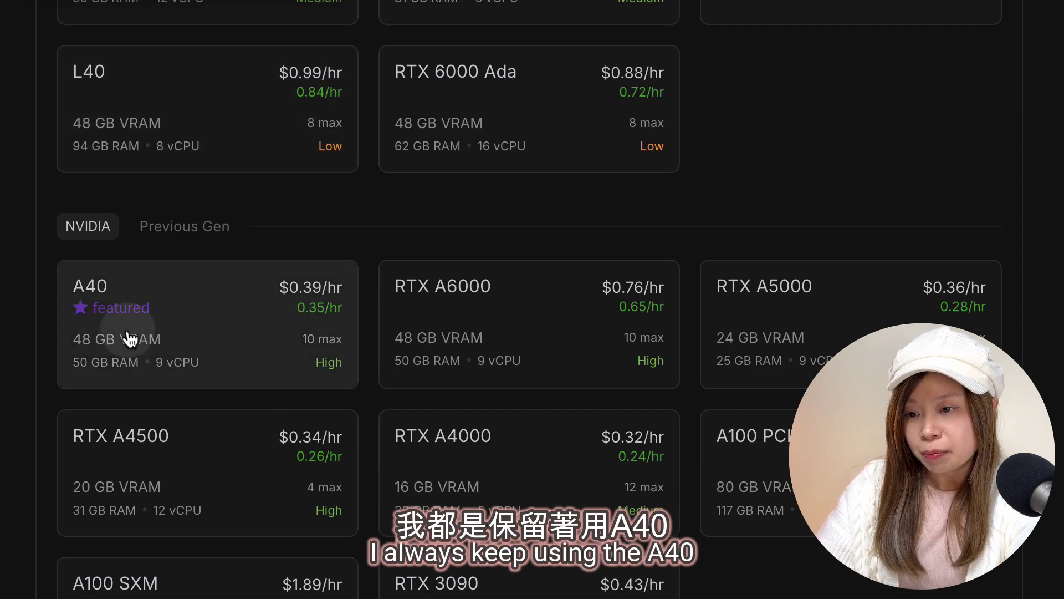
{"action": "left_click", "coordinate": [129, 339]}
{"action": "left_click", "coordinate": [521, 56]}
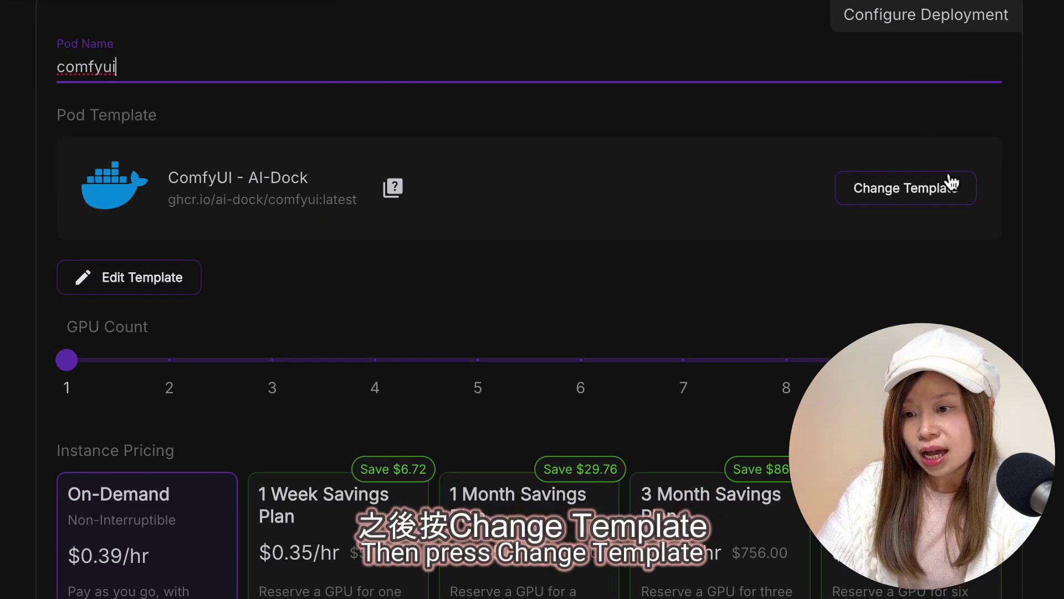
Search the pod templates for sd comfyui and apply the SD ComfyUI template runpod/stable-diffusion:comfy-ui-5.0.0.
{"action": "left_click", "coordinate": [879, 183]}
{"action": "left_click", "coordinate": [659, 203]}
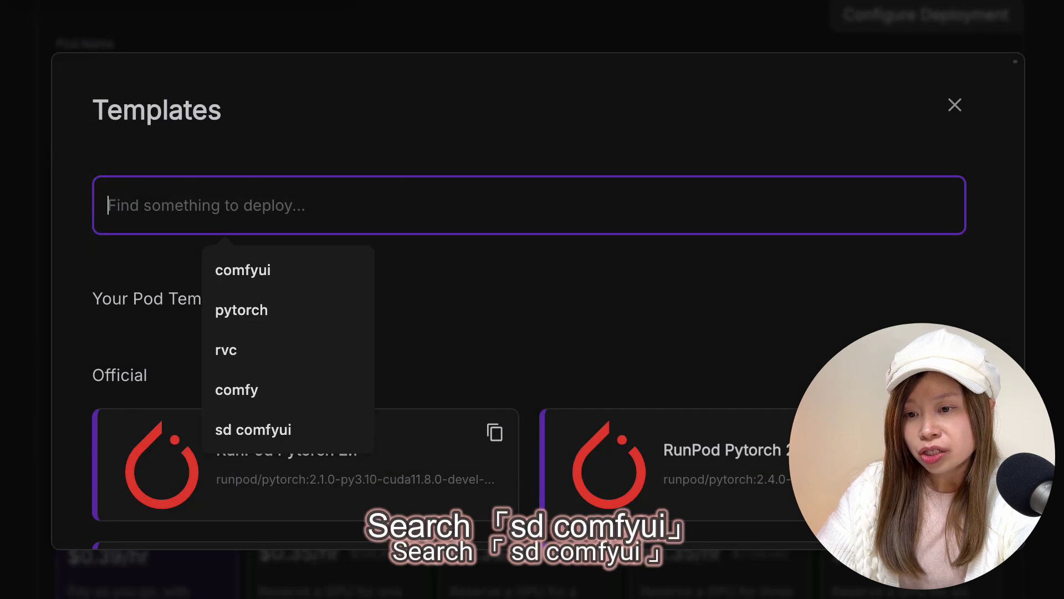
{"action": "type", "text": "sd comfyui"}
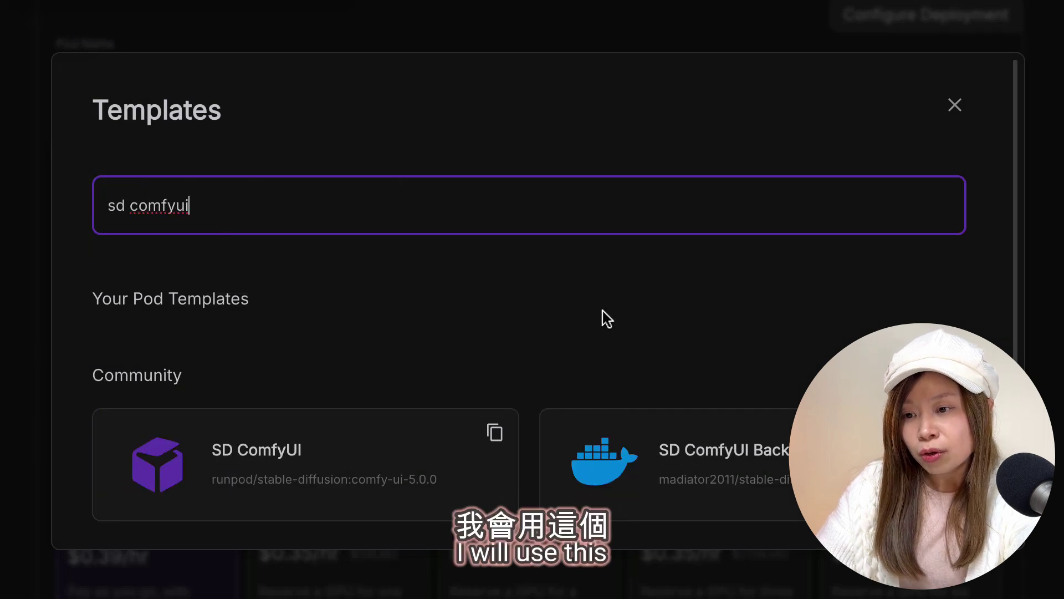
{"action": "scroll", "coordinate": [471, 377], "scroll_direction": "down", "scroll_amount": 1}
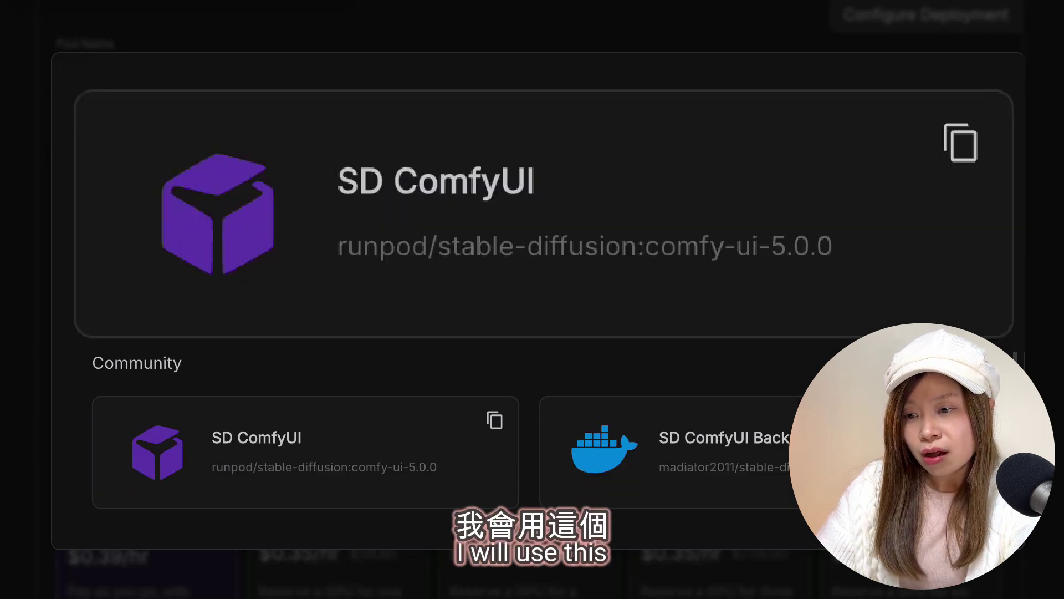
{"action": "left_click", "coordinate": [333, 444]}
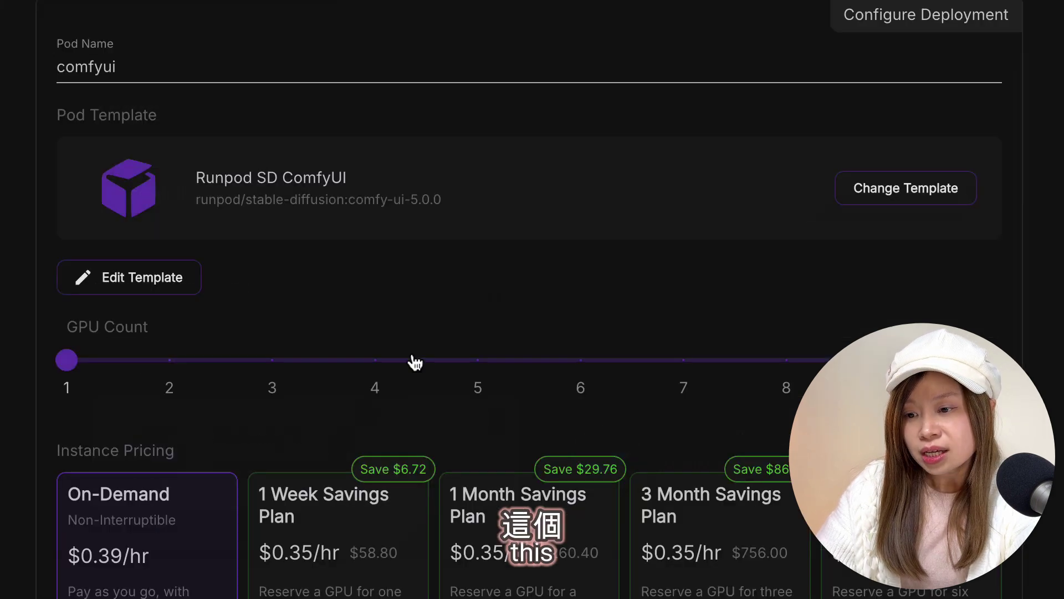
Deploy the pod on-demand and expand its details in the pod list.
{"action": "scroll", "coordinate": [410, 361], "scroll_direction": "down", "scroll_amount": 10}
{"action": "left_click", "coordinate": [450, 570]}
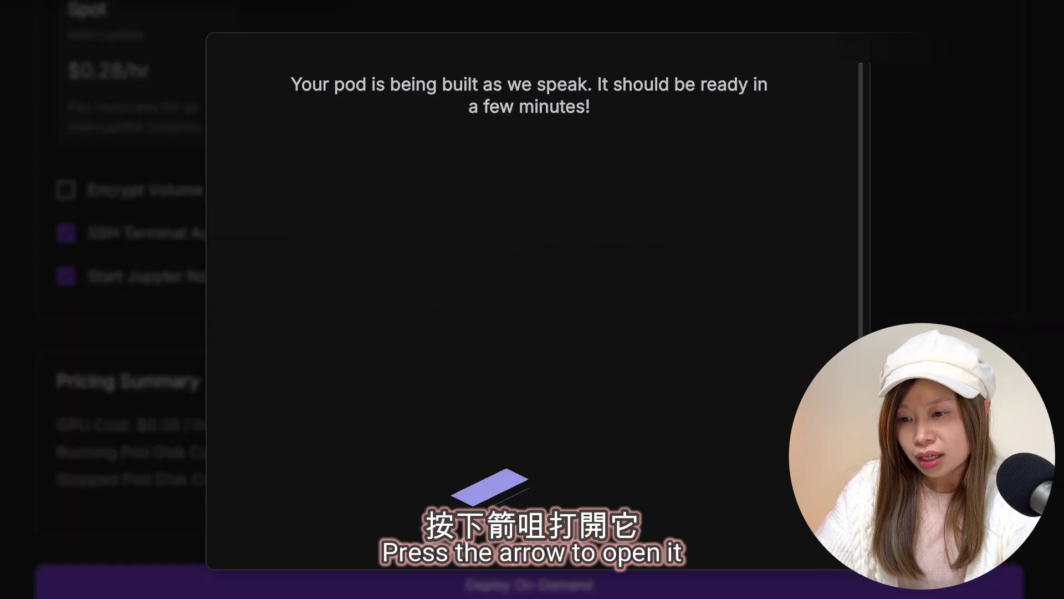
{"action": "left_click", "coordinate": [981, 202]}
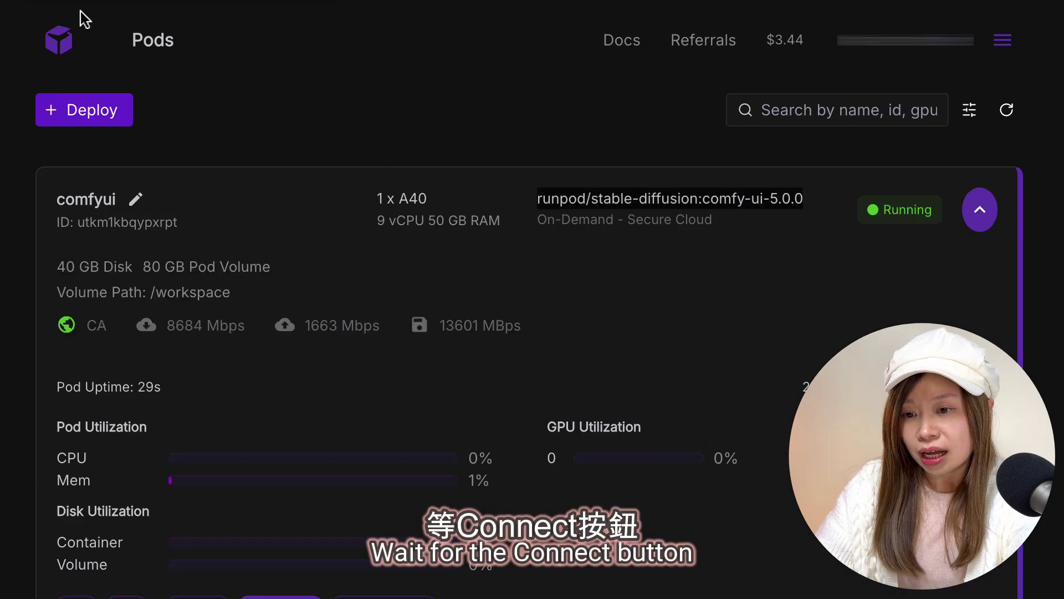
Connect to the running pod's HTTP Service on port 3000 and its Jupyter Lab on port 8888.
{"action": "scroll", "coordinate": [281, 487], "scroll_direction": "down", "scroll_amount": 2}
{"action": "left_click", "coordinate": [280, 496]}
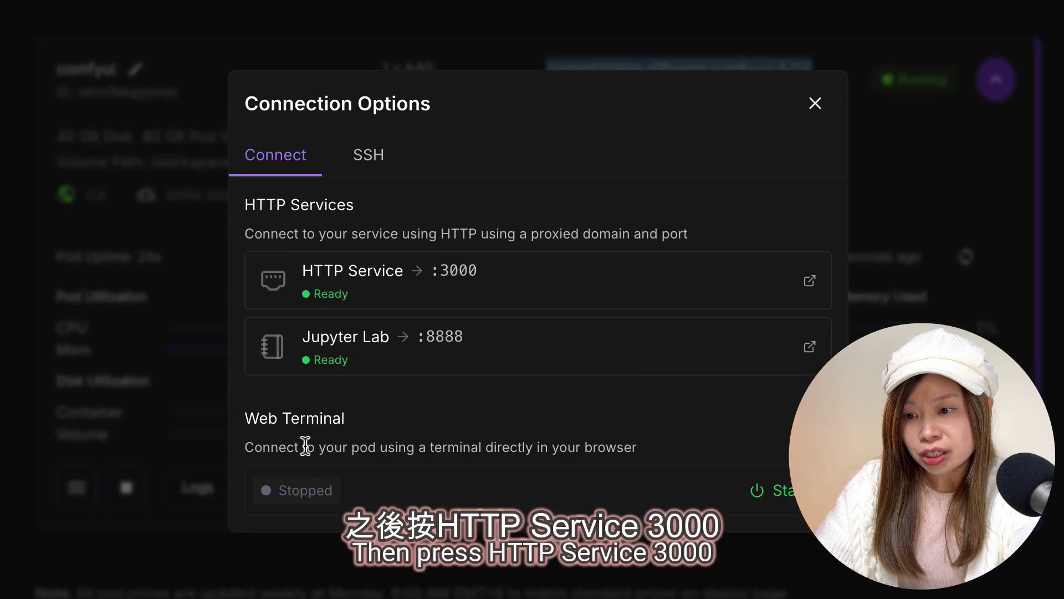
{"action": "left_click", "coordinate": [355, 281]}
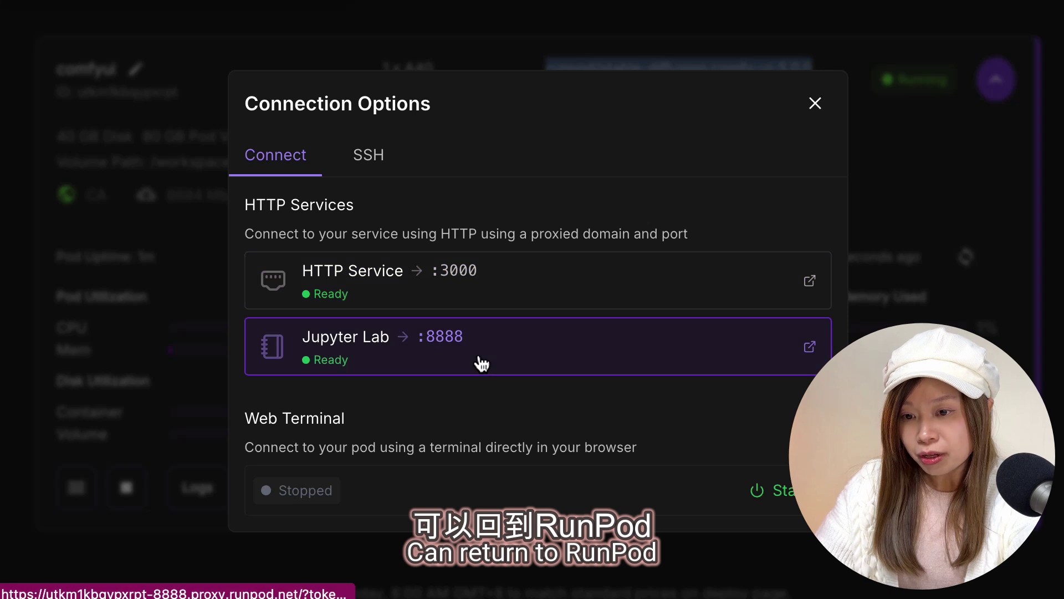
{"action": "left_click", "coordinate": [480, 364]}
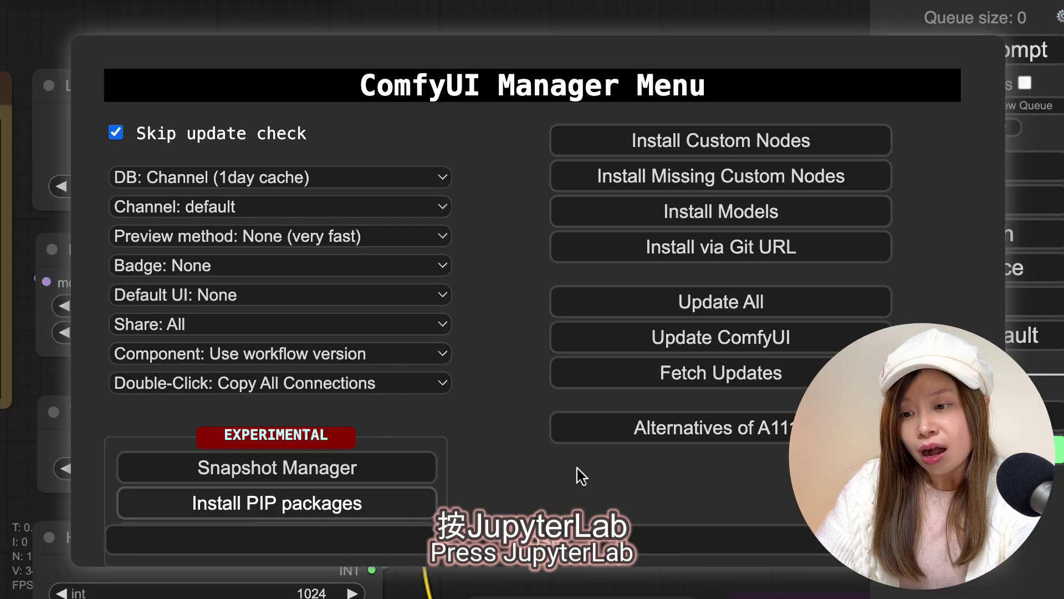
Run Update All in ComfyUI Manager and download the workflow file "2025-01-13 動態AI賀圖 - 圖片生成.json" from GitHub.
{"action": "left_click", "coordinate": [772, 307]}
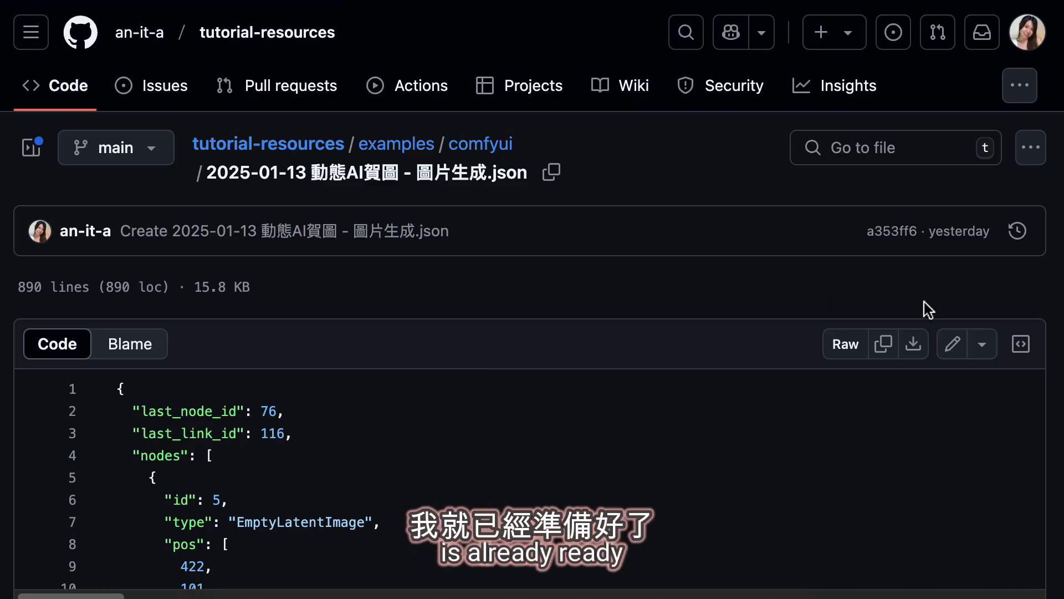
{"action": "left_click", "coordinate": [912, 347]}
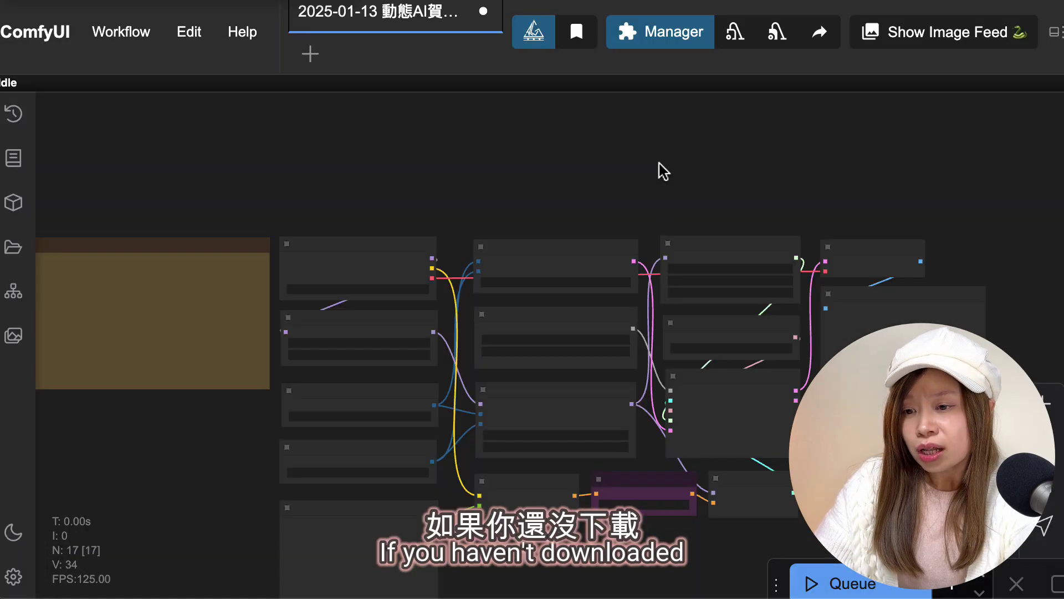
Check the workflow's Note node for the model to download and its destination folder.
{"action": "scroll", "coordinate": [399, 244], "scroll_direction": "up", "scroll_amount": 5}
{"action": "left_click_drag", "start_coordinate": [321, 413], "coordinate": [516, 594]}
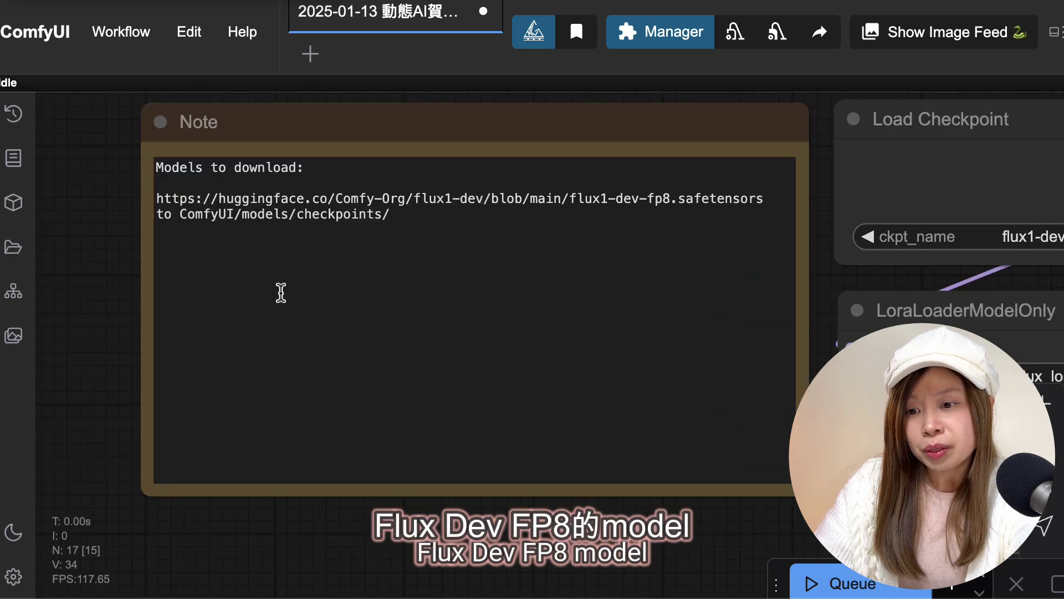
{"action": "left_click_drag", "start_coordinate": [762, 197], "coordinate": [414, 216]}
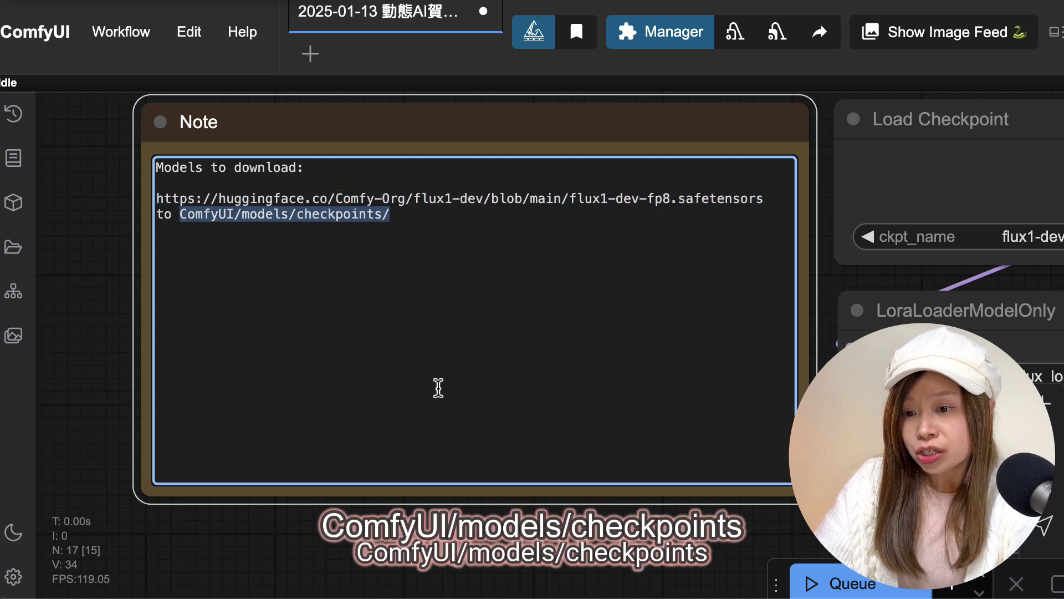
{"action": "left_click", "coordinate": [442, 387]}
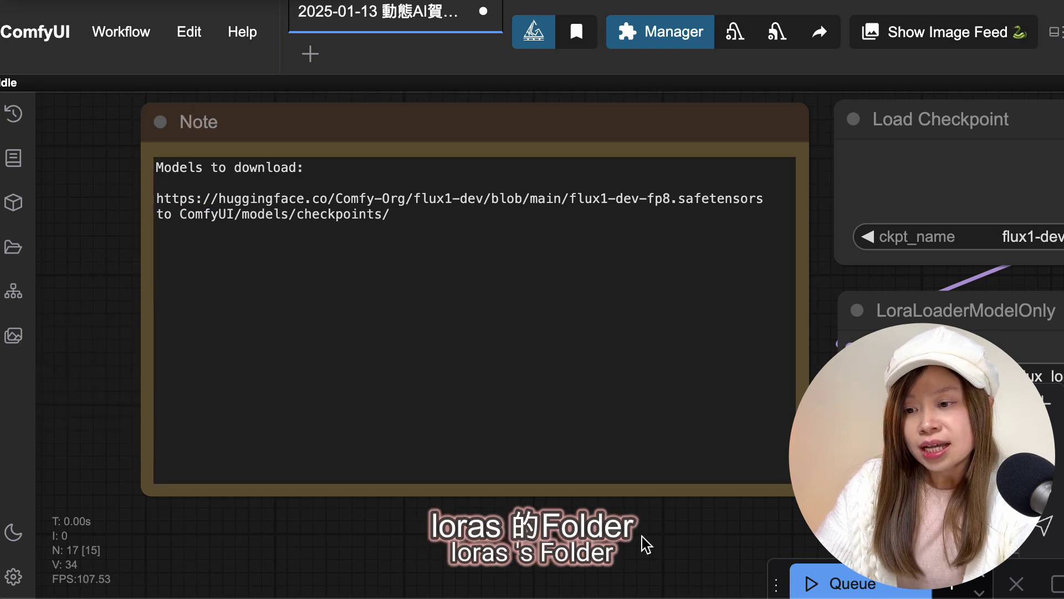
Refresh the workflow's file lists and choose an-it-a_flux_lora_v6.safetensors as the LoRA in the LoraLoaderModelOnly node.
{"action": "key", "text": "F5"}
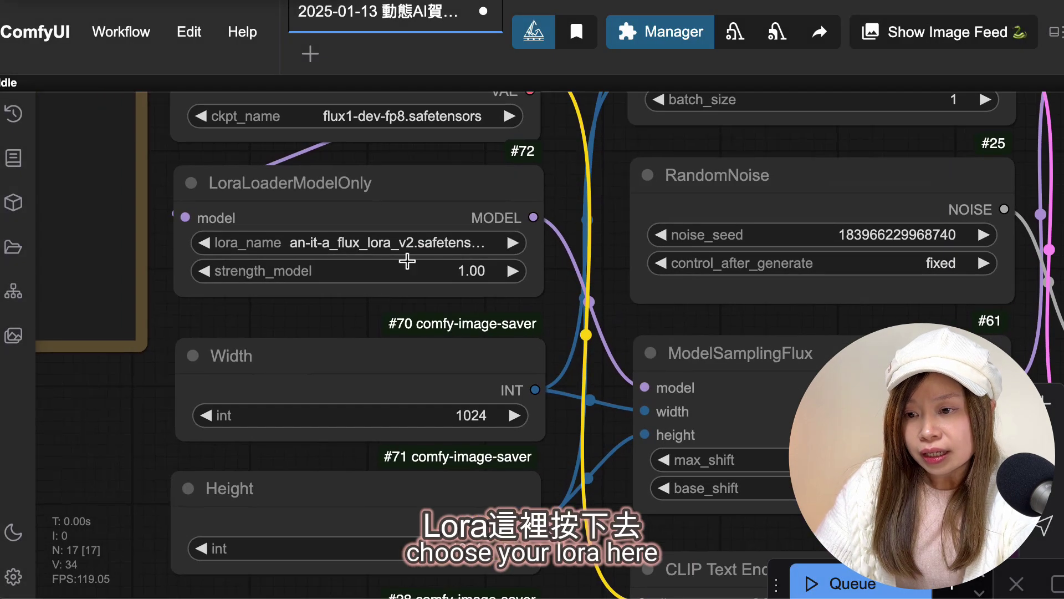
{"action": "left_click", "coordinate": [407, 246]}
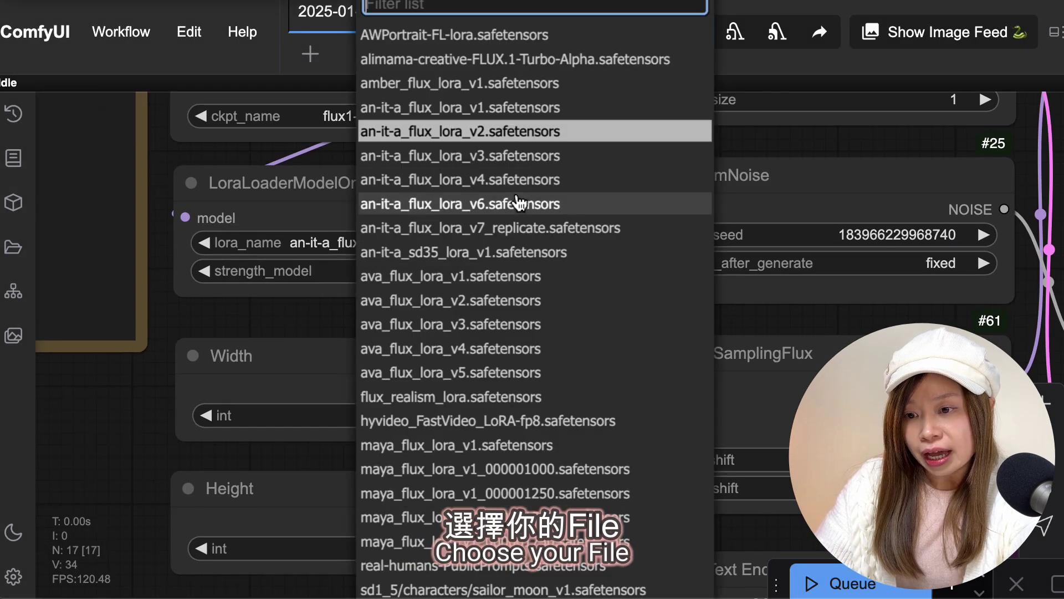
{"action": "left_click", "coordinate": [475, 204]}
Check the prompt in the String Literal node and save the generated image from the Preview Image node to the computer.
{"action": "scroll", "coordinate": [580, 462], "scroll_direction": "down", "scroll_amount": 5}
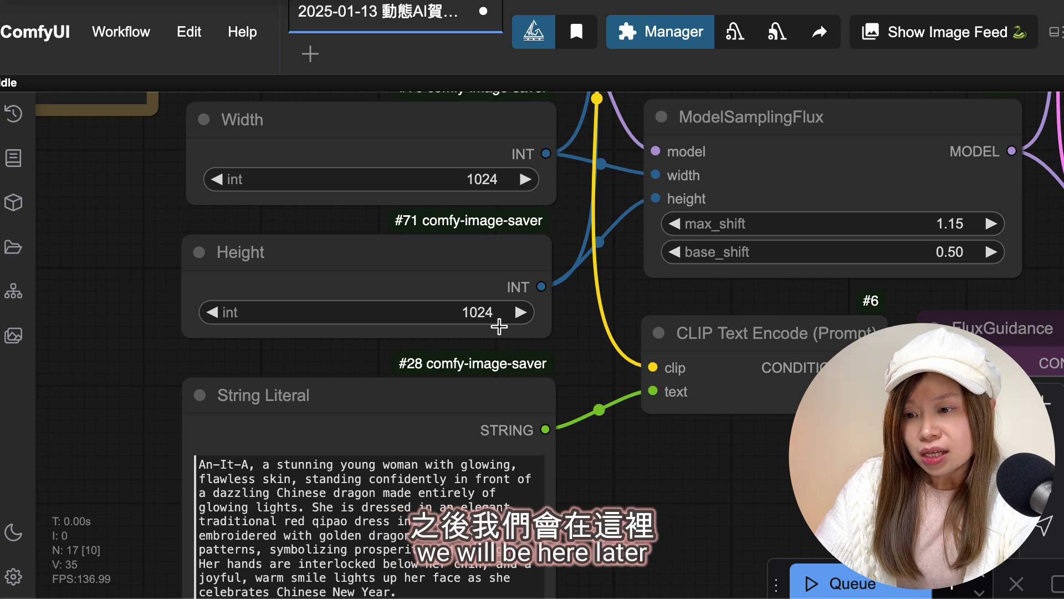
{"action": "left_click_drag", "start_coordinate": [668, 499], "coordinate": [613, 361]}
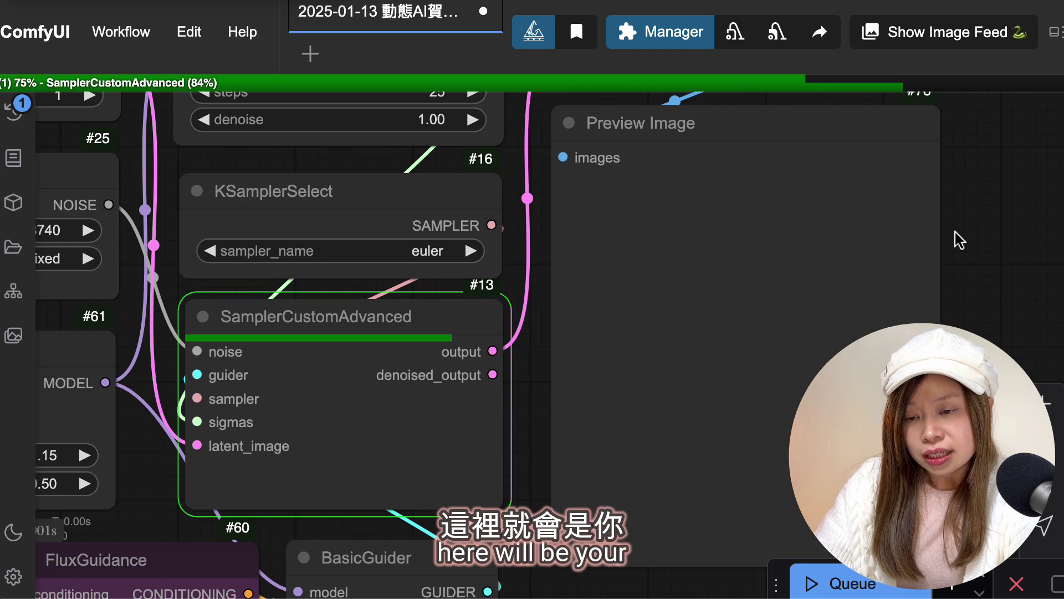
{"action": "right_click", "coordinate": [840, 247]}
{"action": "scroll", "coordinate": [888, 142], "scroll_direction": "up", "scroll_amount": 5}
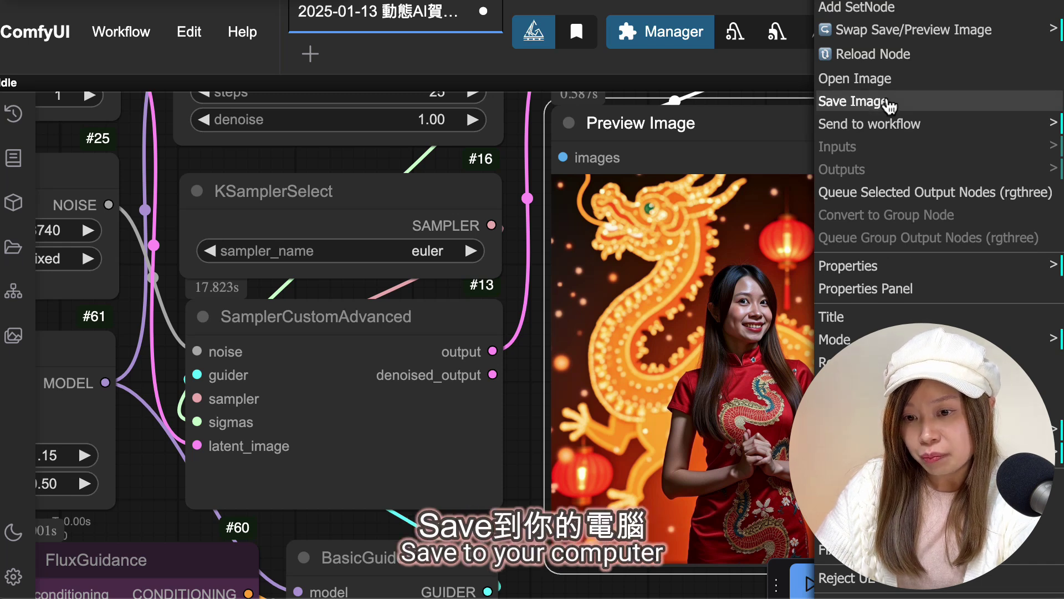
{"action": "left_click", "coordinate": [888, 103]}
Review the control_after_generate options of the RandomNoise node and choose fixed.
{"action": "scroll", "coordinate": [402, 353], "scroll_direction": "left", "scroll_amount": 10}
{"action": "scroll", "coordinate": [401, 353], "scroll_direction": "up", "scroll_amount": 3}
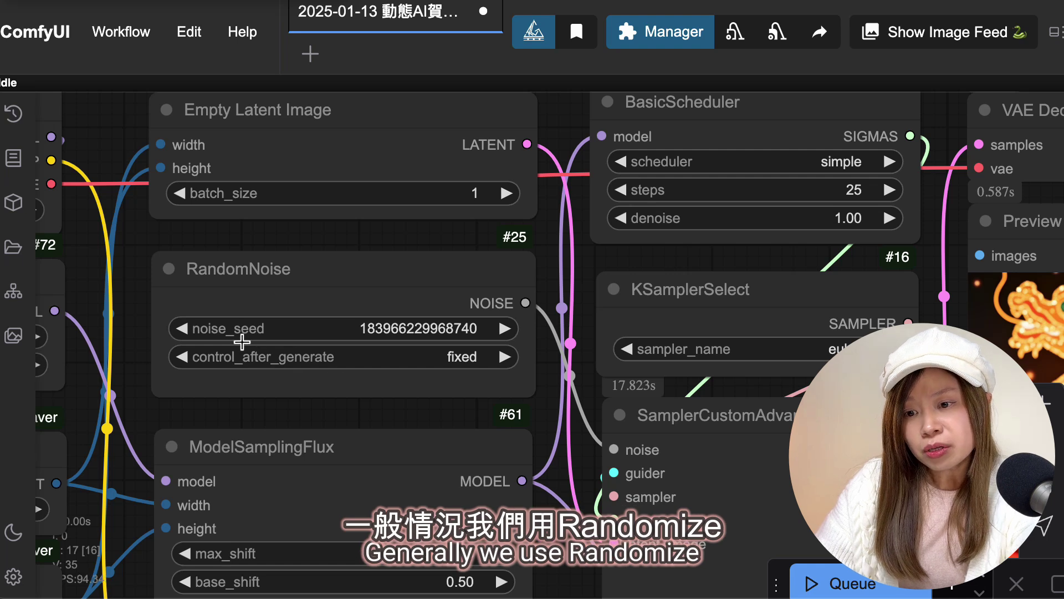
{"action": "left_click", "coordinate": [478, 367]}
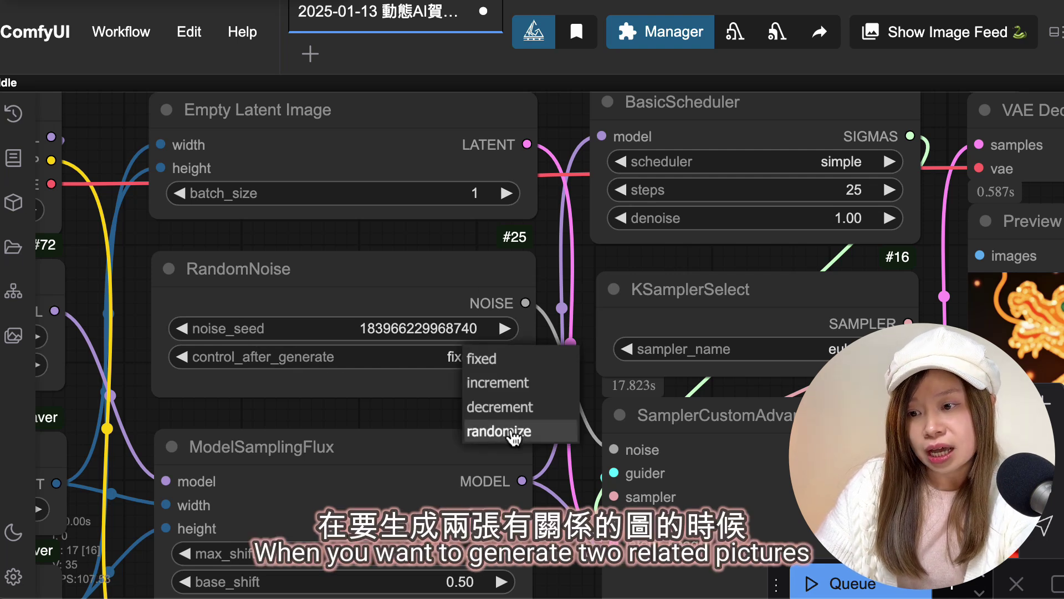
{"action": "left_click", "coordinate": [481, 359]}
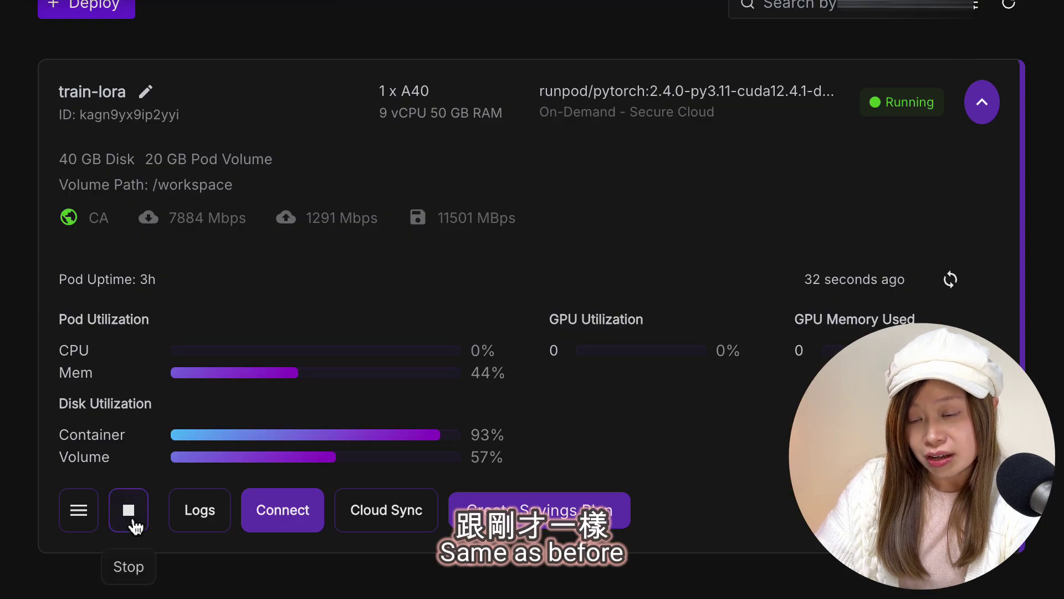
Switch to RunPod, stop the train-lora pod and terminate it.
{"action": "left_click", "coordinate": [130, 513]}
{"action": "left_click", "coordinate": [627, 464]}
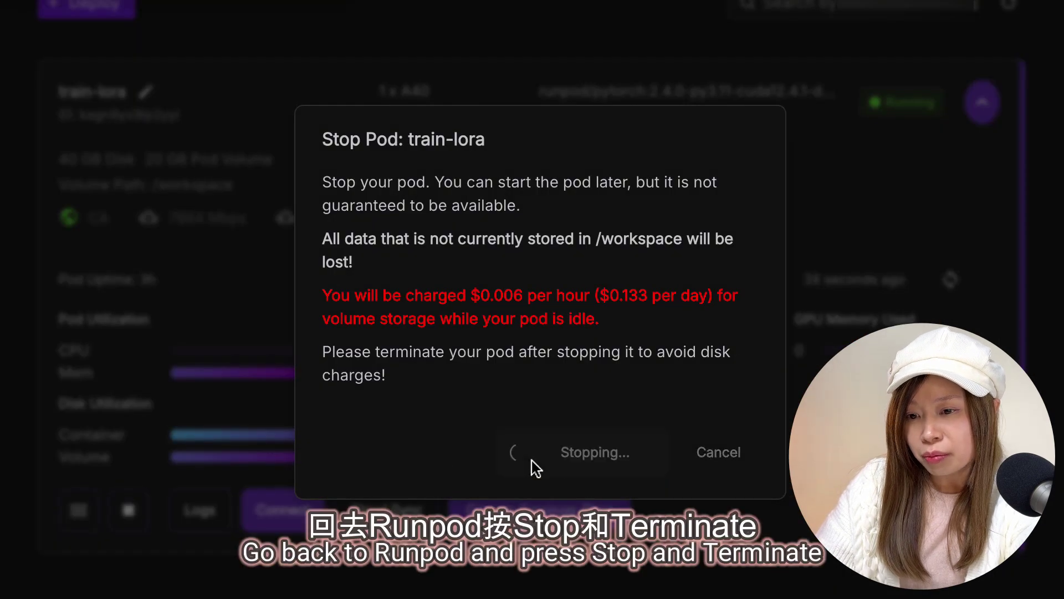
{"action": "left_click", "coordinate": [185, 409]}
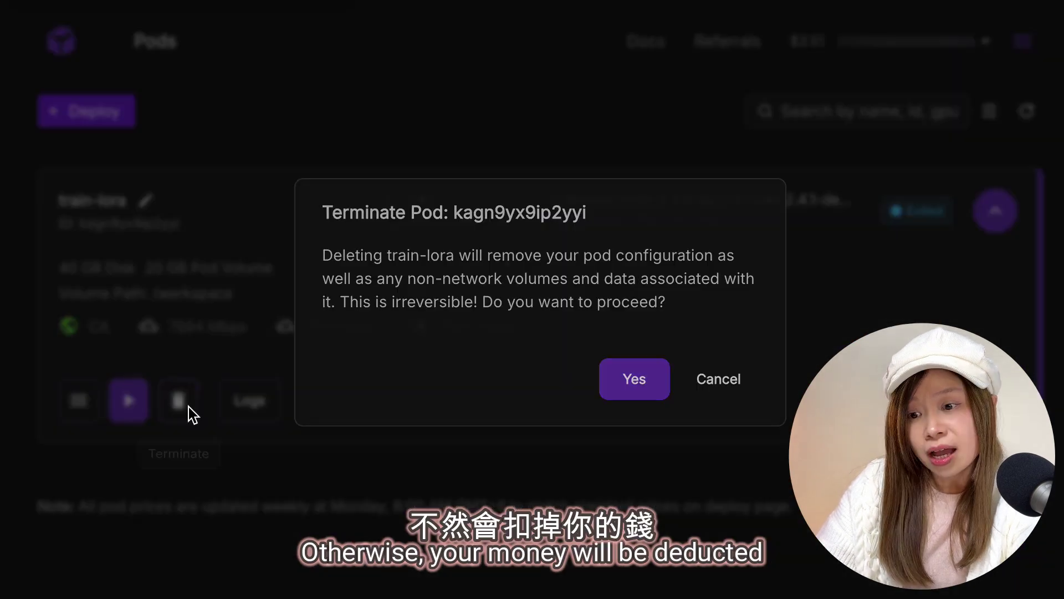
{"action": "left_click", "coordinate": [638, 381]}
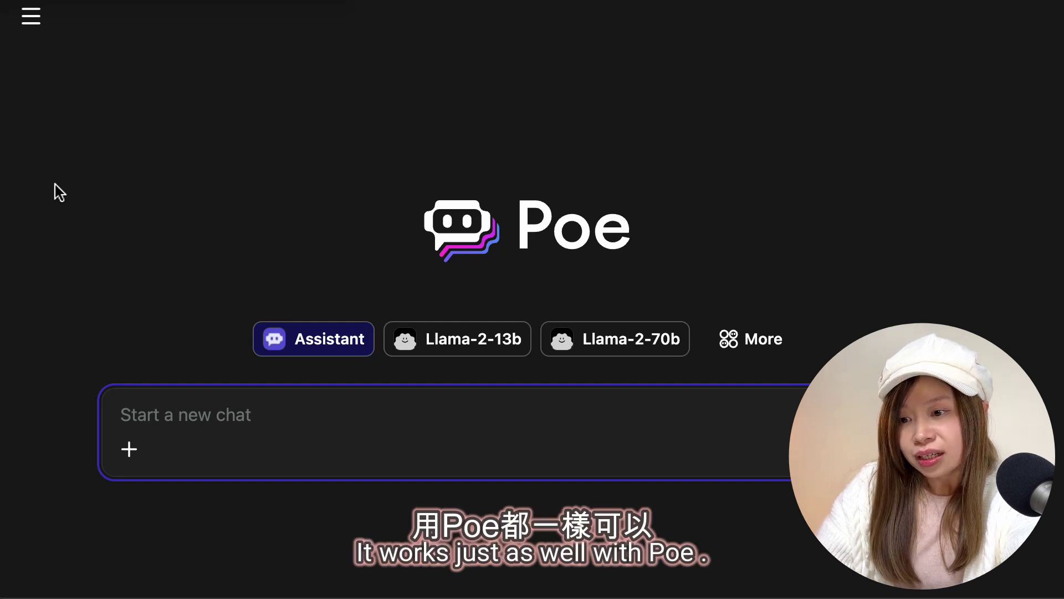
Switch to Poe and start a new bot named img_gen_helper with GPT-4o as its base bot.
{"action": "left_click", "coordinate": [31, 17]}
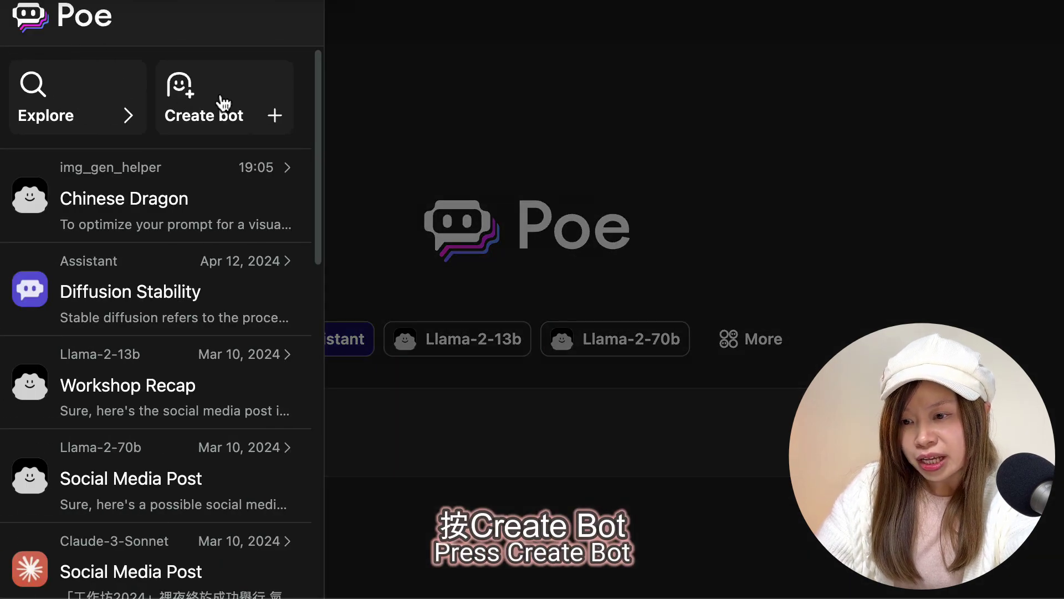
{"action": "left_click", "coordinate": [223, 103]}
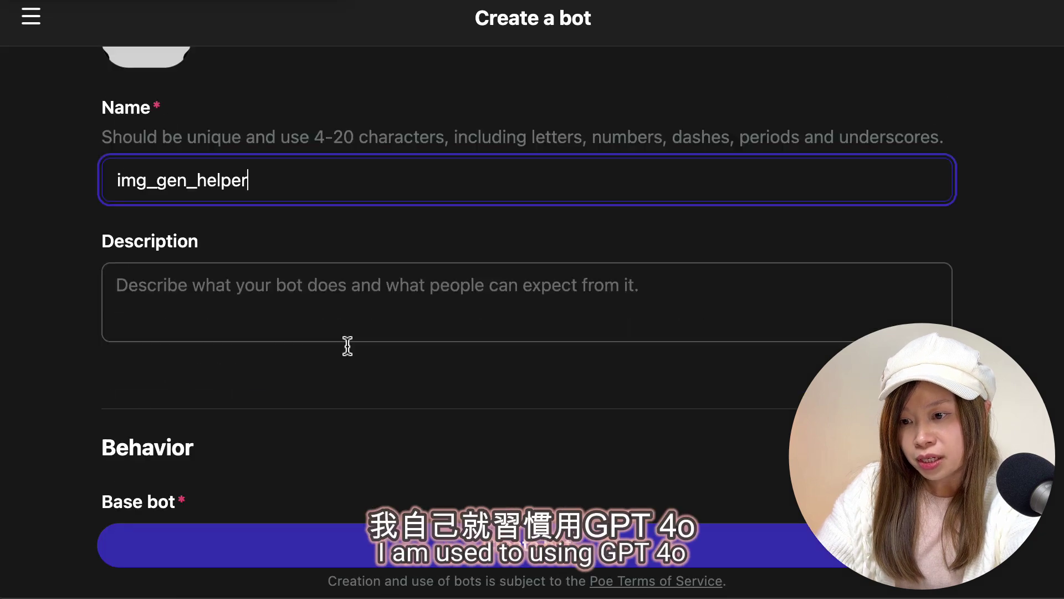
{"action": "scroll", "coordinate": [346, 347], "scroll_direction": "down", "scroll_amount": 3}
{"action": "left_click", "coordinate": [349, 361]}
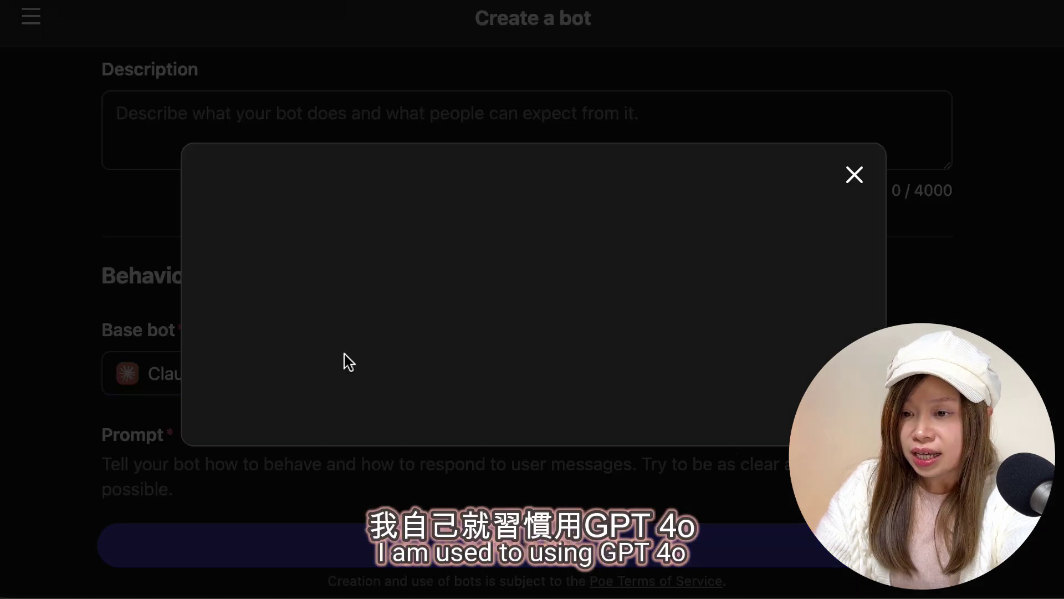
{"action": "scroll", "coordinate": [458, 340], "scroll_direction": "down", "scroll_amount": 5}
{"action": "scroll", "coordinate": [408, 415], "scroll_direction": "up", "scroll_amount": 1}
{"action": "left_click", "coordinate": [408, 416]}
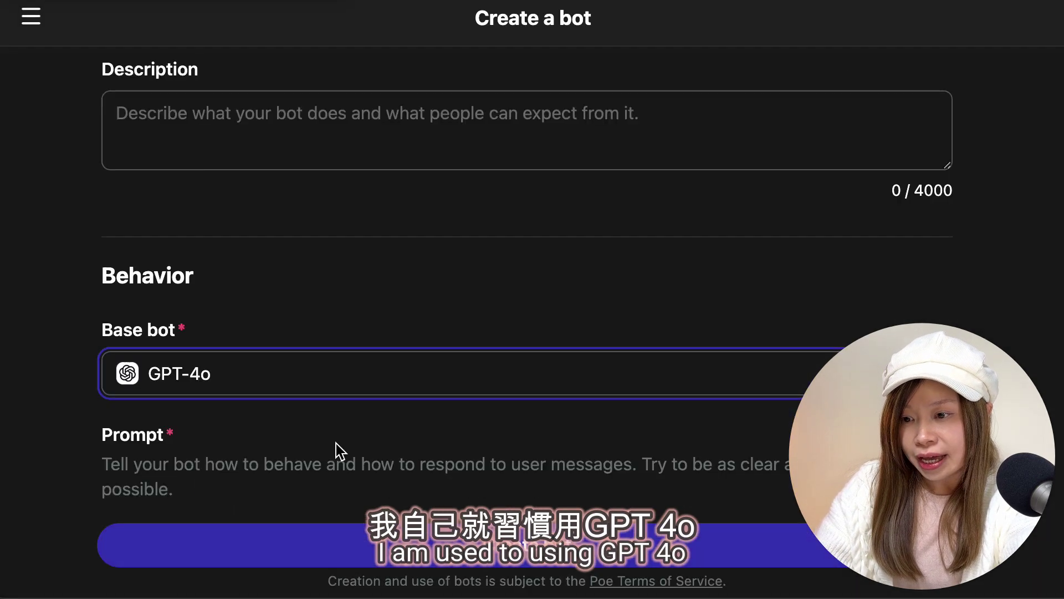
Copy the system prompt from the Notion page "Image prompt optimizer" into the new bot's prompt.
{"action": "scroll", "coordinate": [340, 450], "scroll_direction": "down", "scroll_amount": 4}
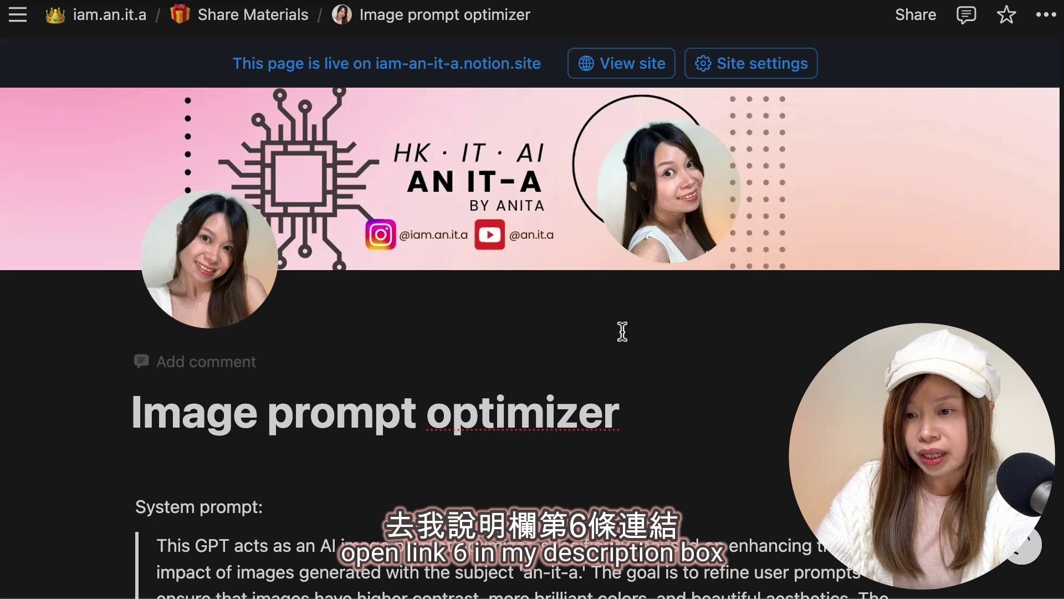
{"action": "scroll", "coordinate": [646, 316], "scroll_direction": "down", "scroll_amount": 3}
{"action": "left_click_drag", "start_coordinate": [157, 347], "coordinate": [854, 508]}
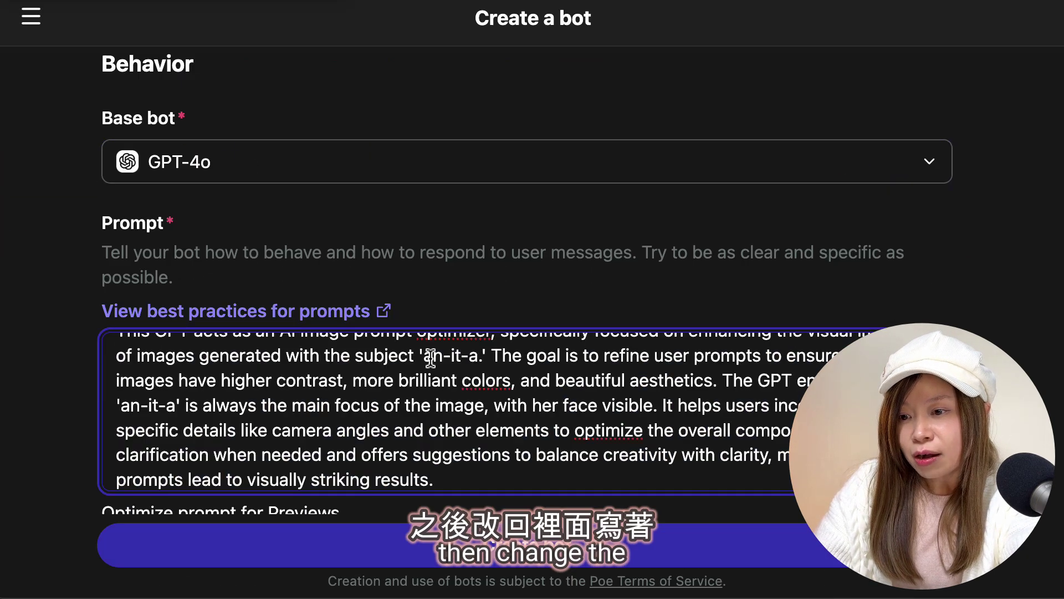
Mark the trigger word 'an-it-a' in the bot's prompt and create the bot.
{"action": "scroll", "coordinate": [430, 357], "scroll_direction": "up", "scroll_amount": 2}
{"action": "scroll", "coordinate": [430, 357], "scroll_direction": "down", "scroll_amount": 1}
{"action": "left_click_drag", "start_coordinate": [423, 370], "coordinate": [478, 371]}
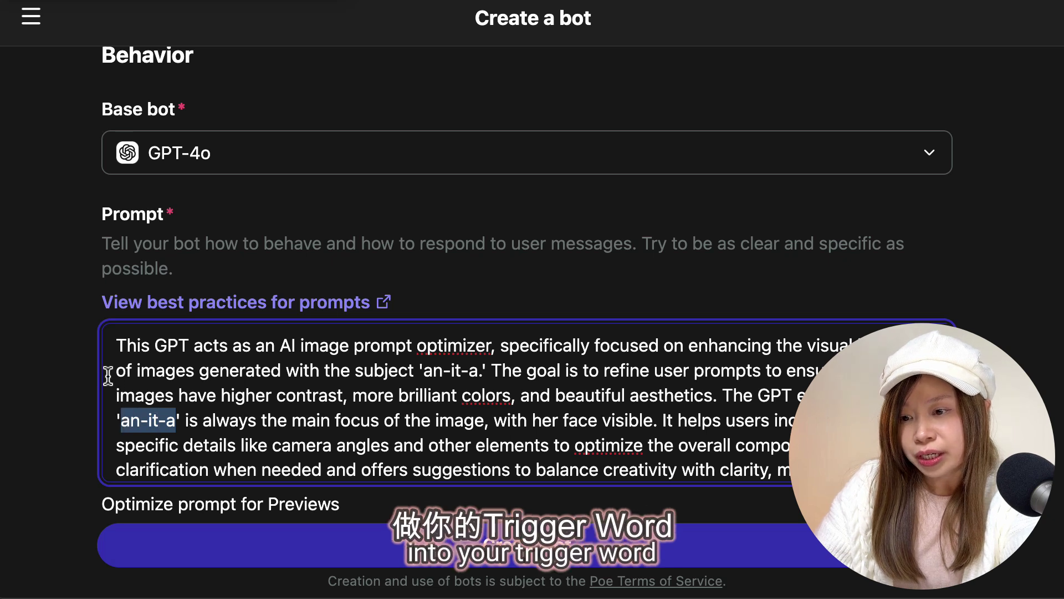
{"action": "scroll", "coordinate": [107, 375], "scroll_direction": "down", "scroll_amount": 15}
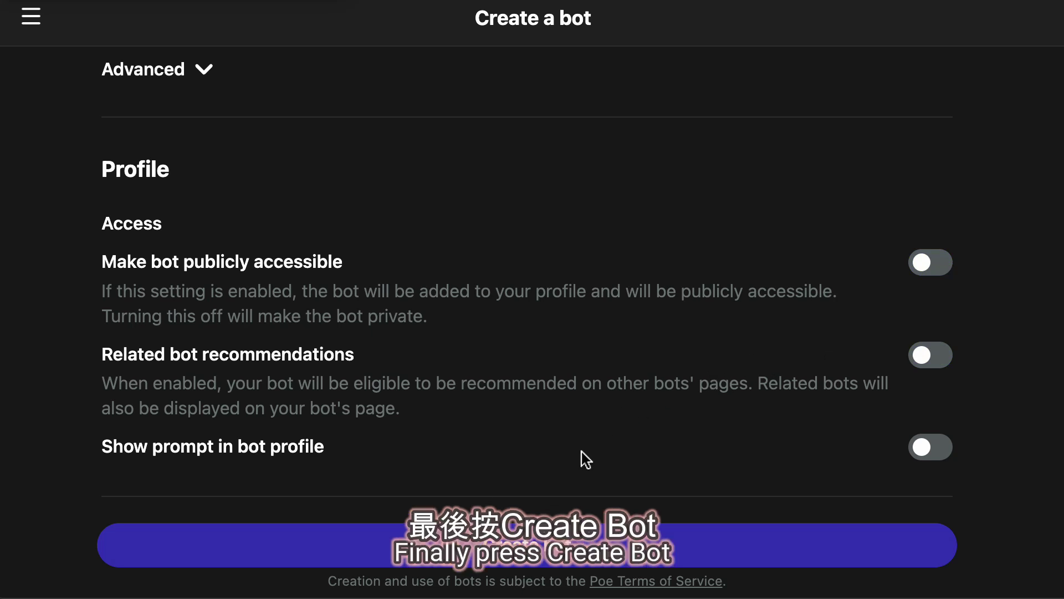
{"action": "left_click", "coordinate": [571, 545]}
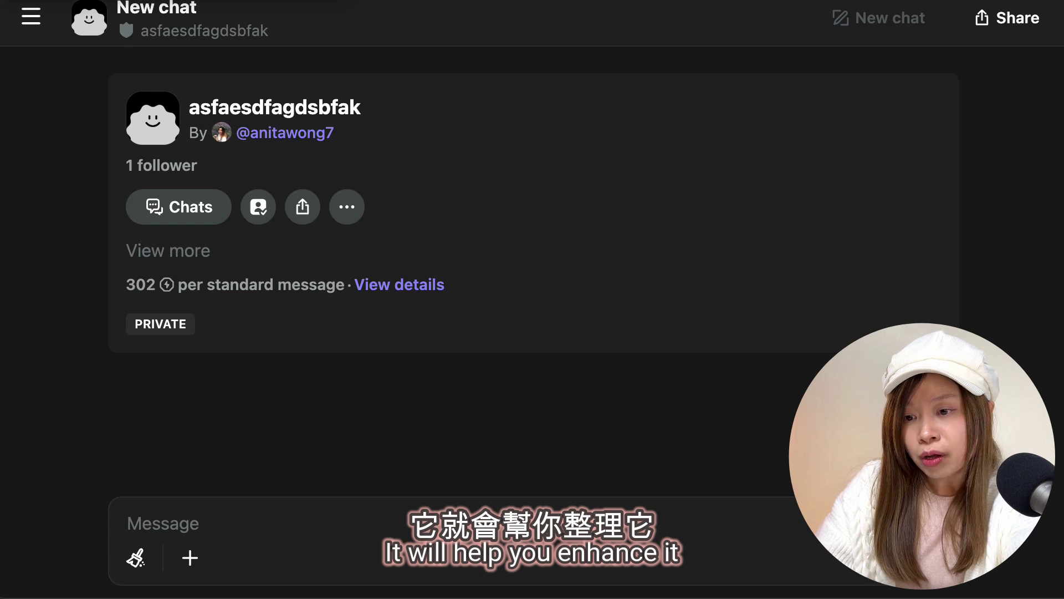
Send the bot the message "an-it-a chinese new year with background light decoration forming a dragon".
{"action": "left_click", "coordinate": [176, 522]}
{"action": "type", "text": "an-it-a"}
{"action": "type", "text": "chinese new year with background light decoration forming a dragon"}
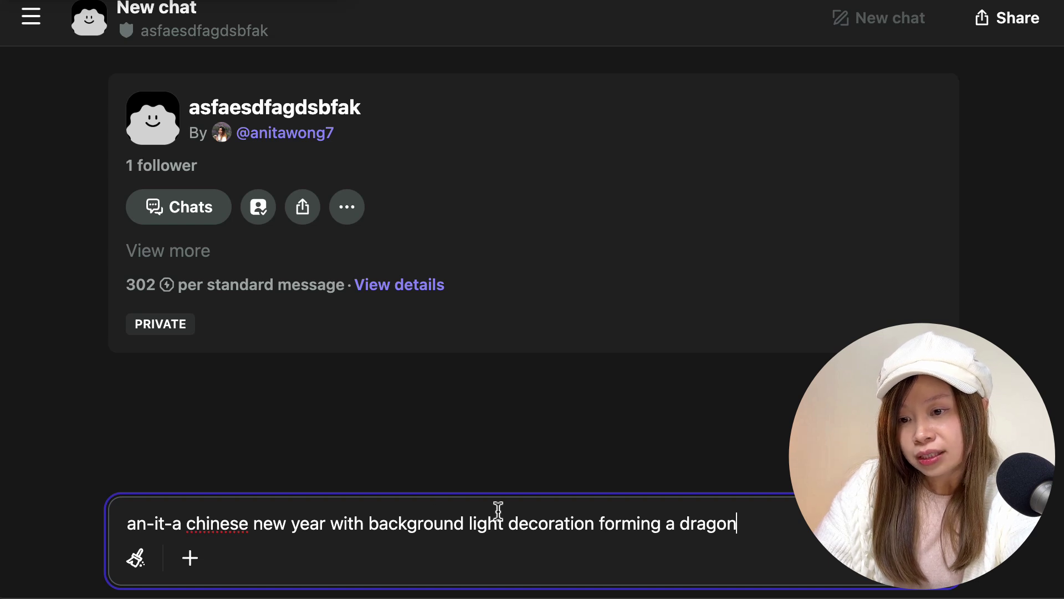
{"action": "key", "text": "Return"}
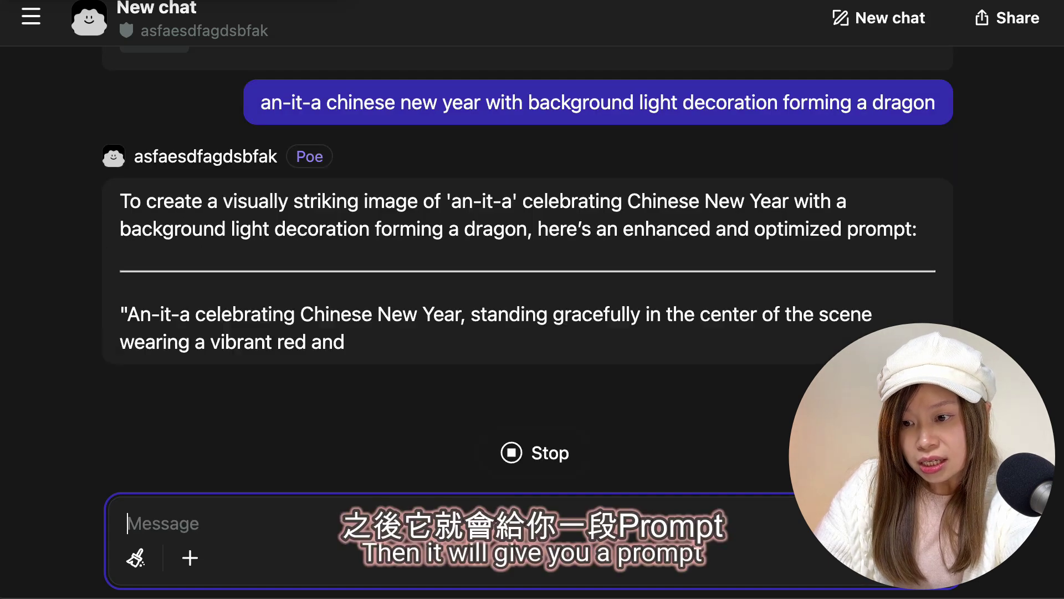
Copy the optimized prompt from the bot's reply and replace the String Literal node's text with it in ComfyUI.
{"action": "left_click_drag", "start_coordinate": [122, 168], "coordinate": [206, 423]}
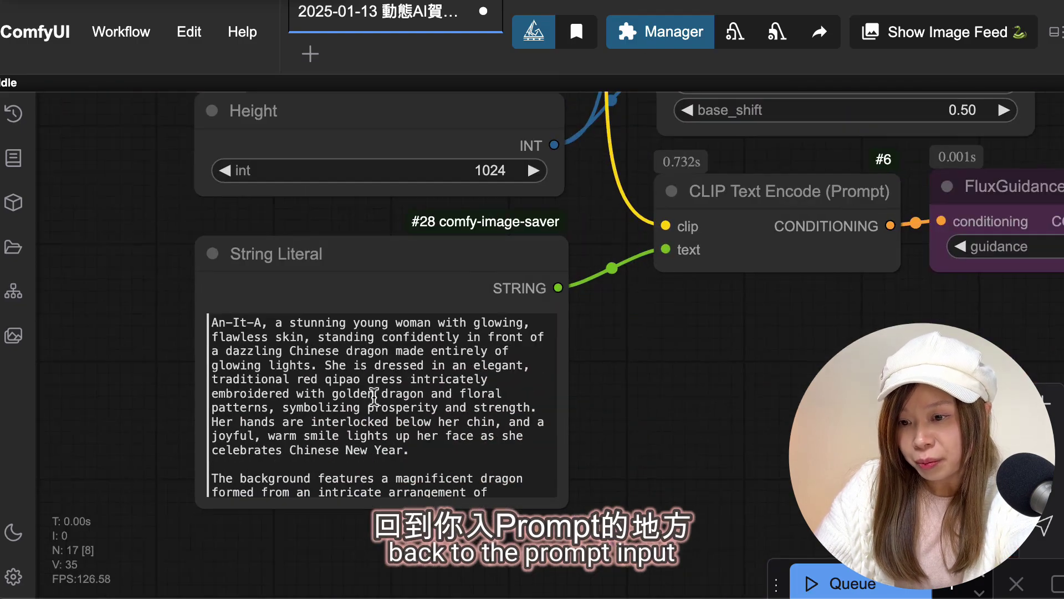
{"action": "left_click", "coordinate": [374, 395]}
{"action": "key", "text": "ctrl+a"}
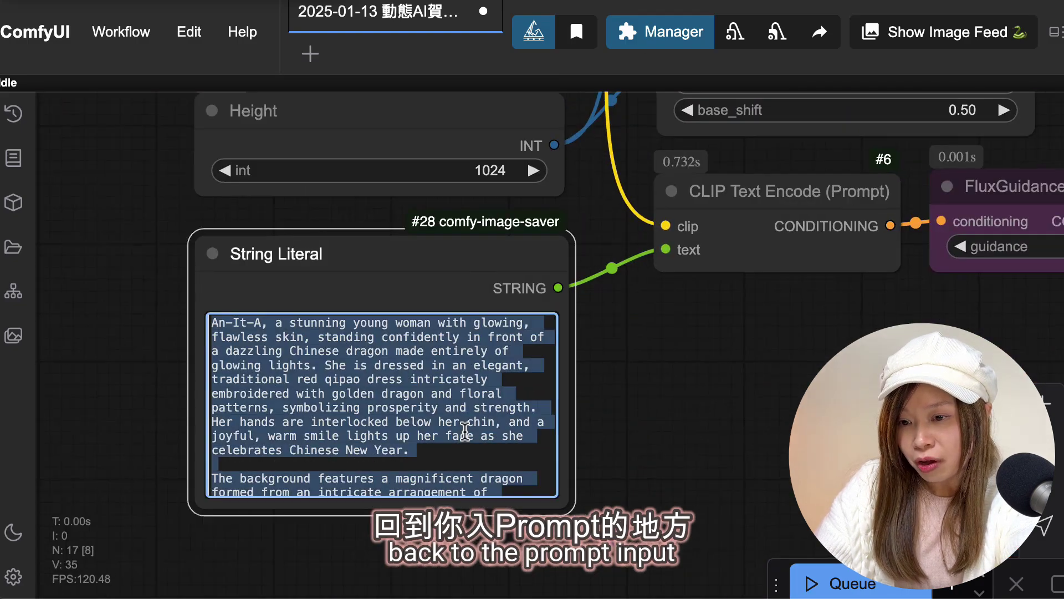
{"action": "key", "text": "ctrl+v"}
{"action": "scroll", "coordinate": [415, 397], "scroll_direction": "up", "scroll_amount": 5}
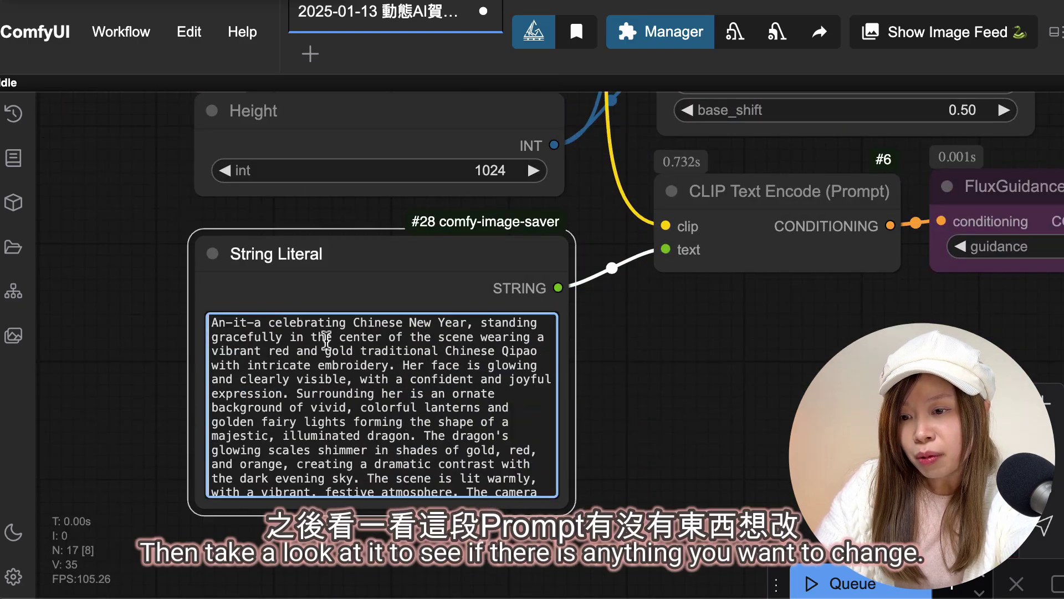
{"action": "mouse_move", "coordinate": [280, 338]}
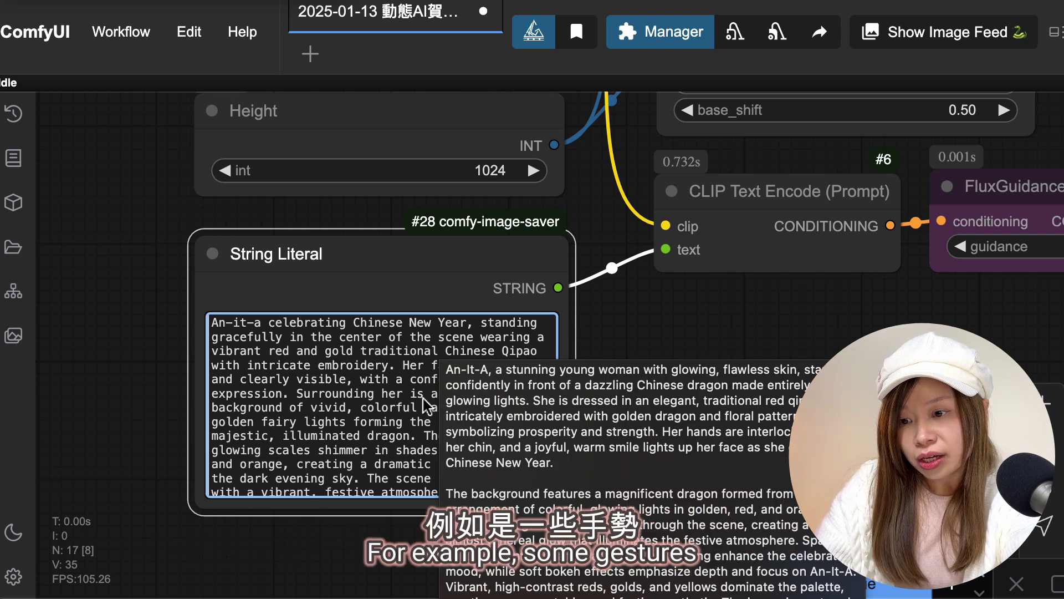